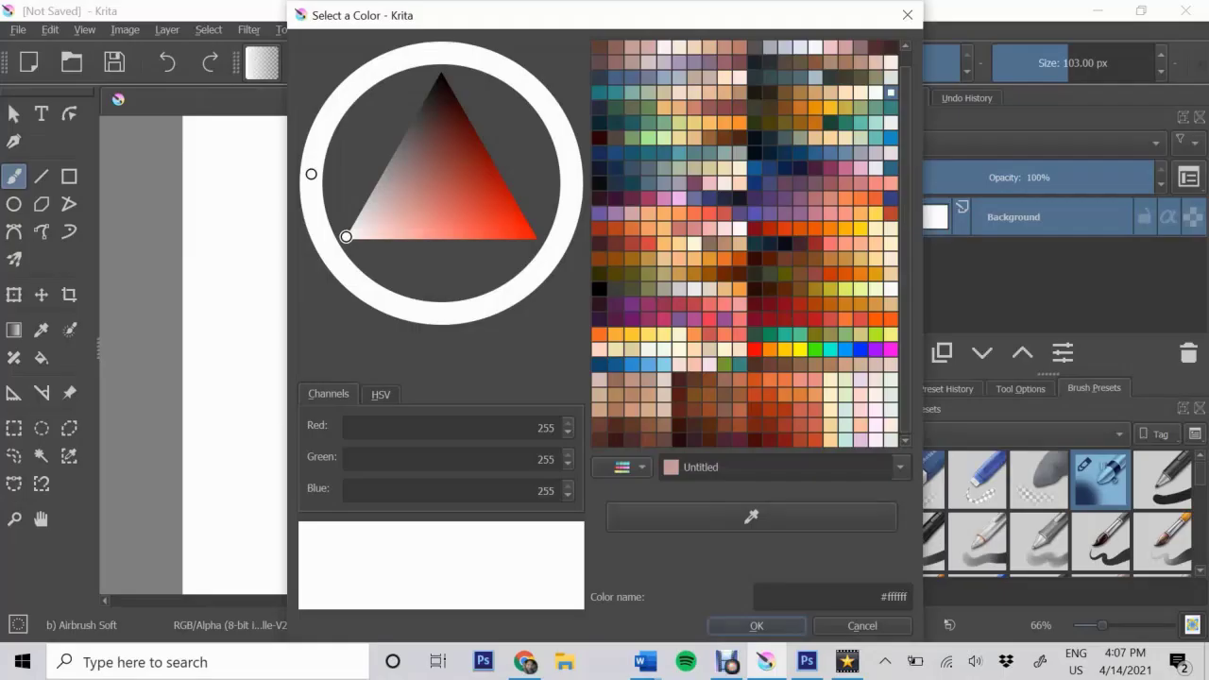
# Airbrush large blue areas across the sky, then grey patches over them
pyautogui.click(550, 257)
pyautogui.click(419, 202)
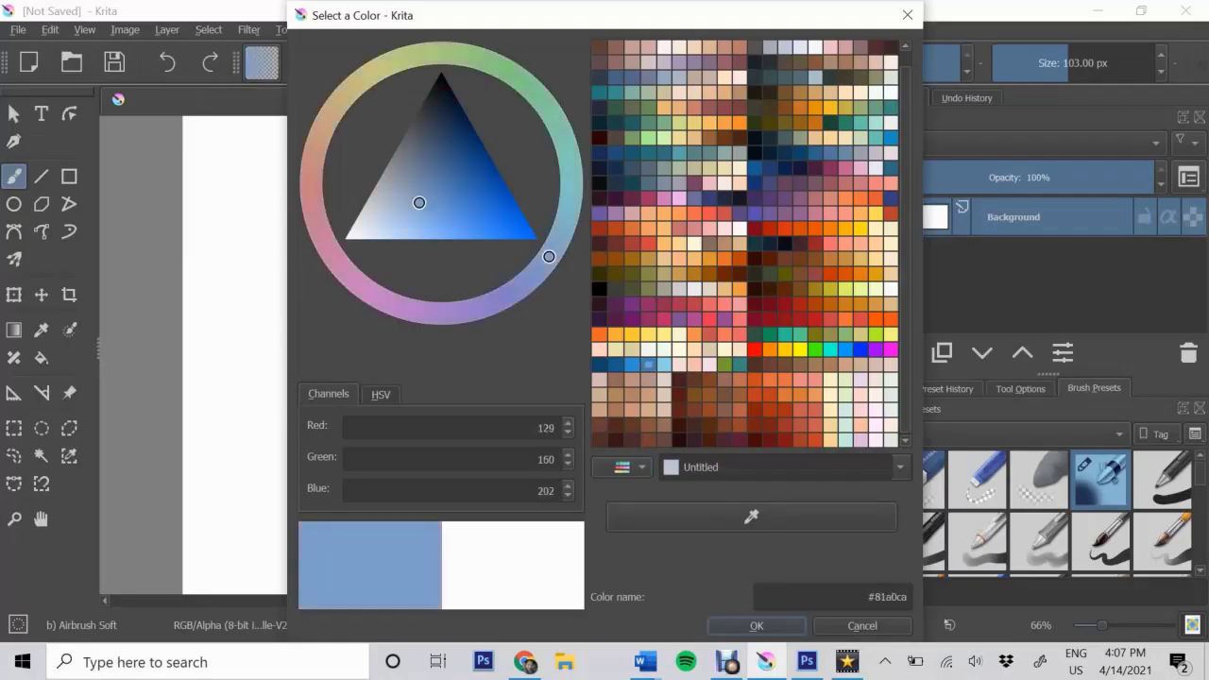
pyautogui.click(757, 626)
pyautogui.moveTo(589, 197)
pyautogui.mouseDown()
pyautogui.moveTo(548, 277)
pyautogui.moveTo(559, 116)
pyautogui.mouseUp()
pyautogui.click(350, 55)
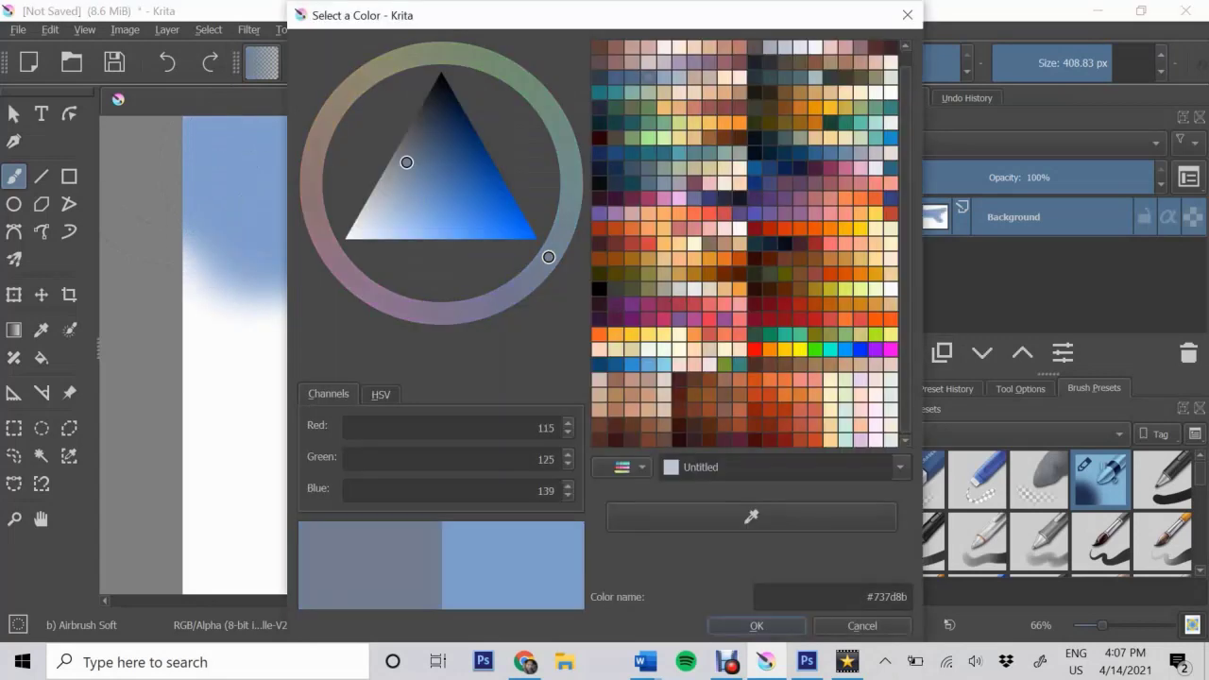
pyautogui.click(757, 625)
pyautogui.moveTo(539, 473); pyautogui.dragTo(249, 485)
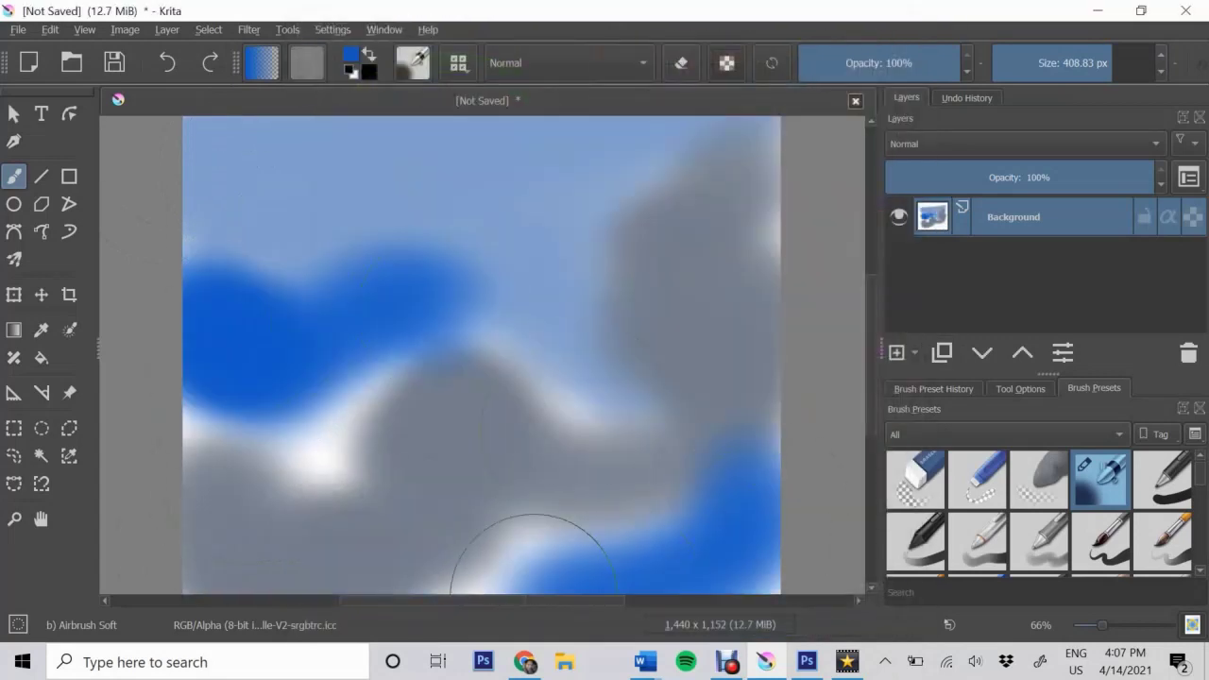
# Blend the sky colours with a 253 px blender and add a paint layer below the background
pyautogui.press(']')
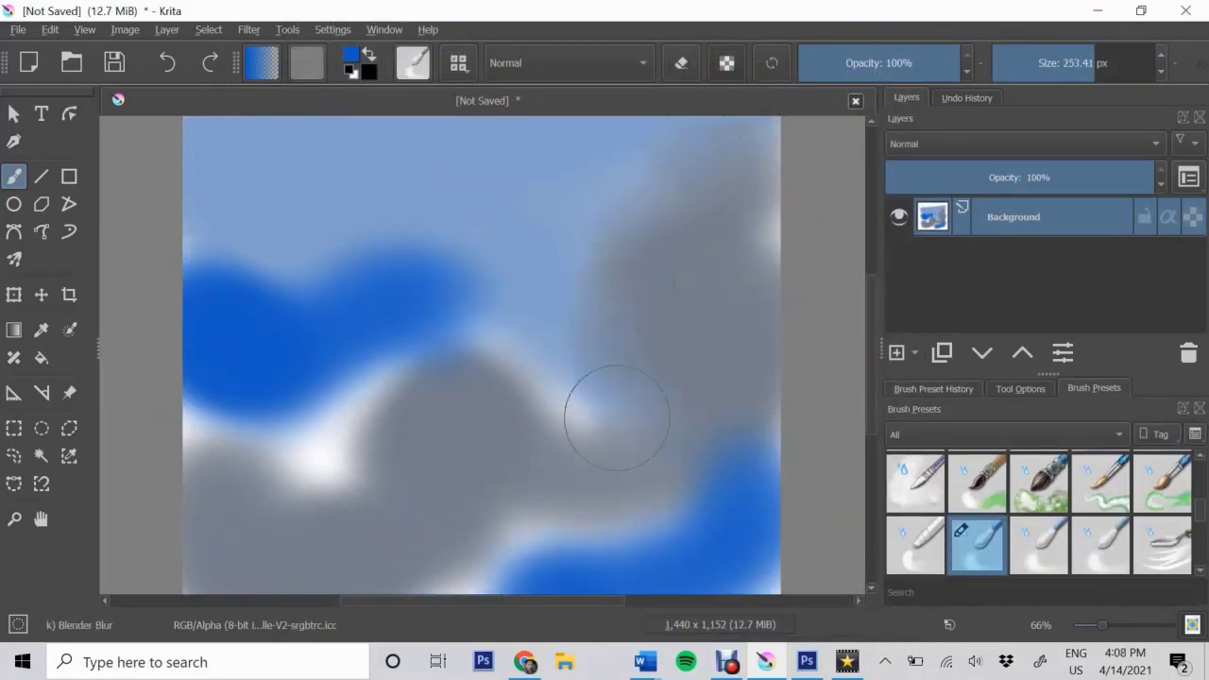
pyautogui.moveTo(615, 405)
pyautogui.mouseDown()
pyautogui.moveTo(317, 406)
pyautogui.moveTo(591, 418)
pyautogui.mouseUp()
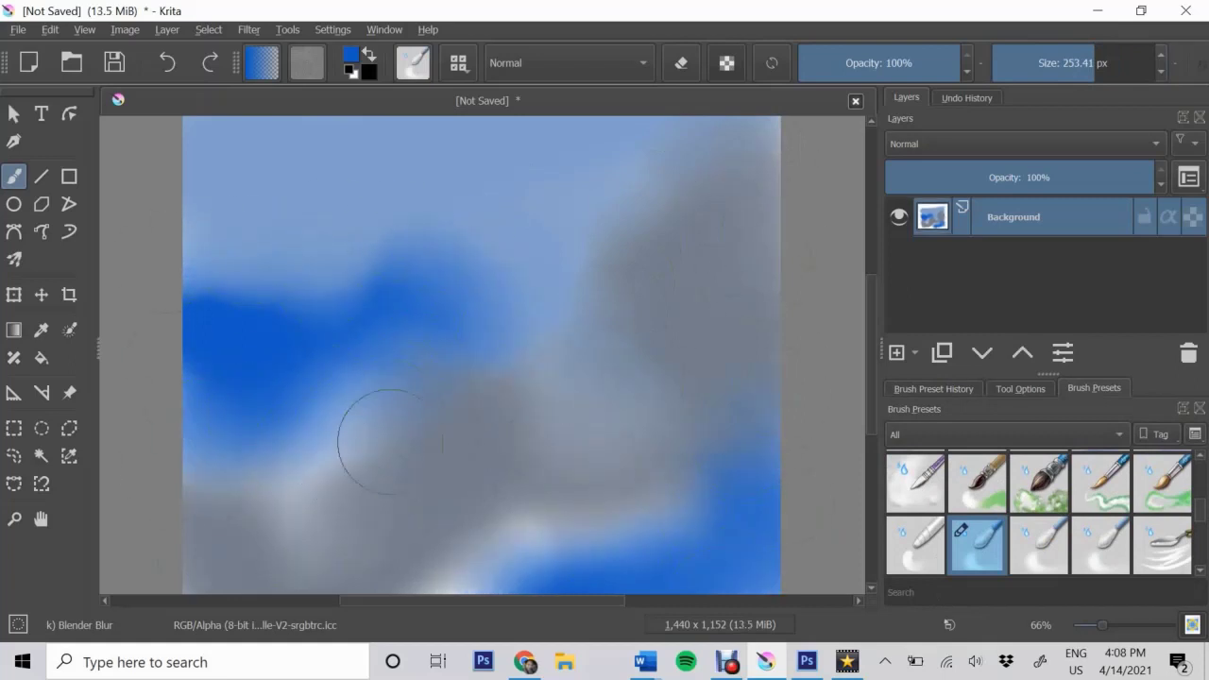
pyautogui.press('Insert')
pyautogui.press('Insert')
pyautogui.hotkey('ctrl', 'pagedown')
# Fill the bottom paint layer with white and return to the upper layer
pyautogui.press('d')
pyautogui.press('x')
pyautogui.hotkey('shift', 'BackSpace')
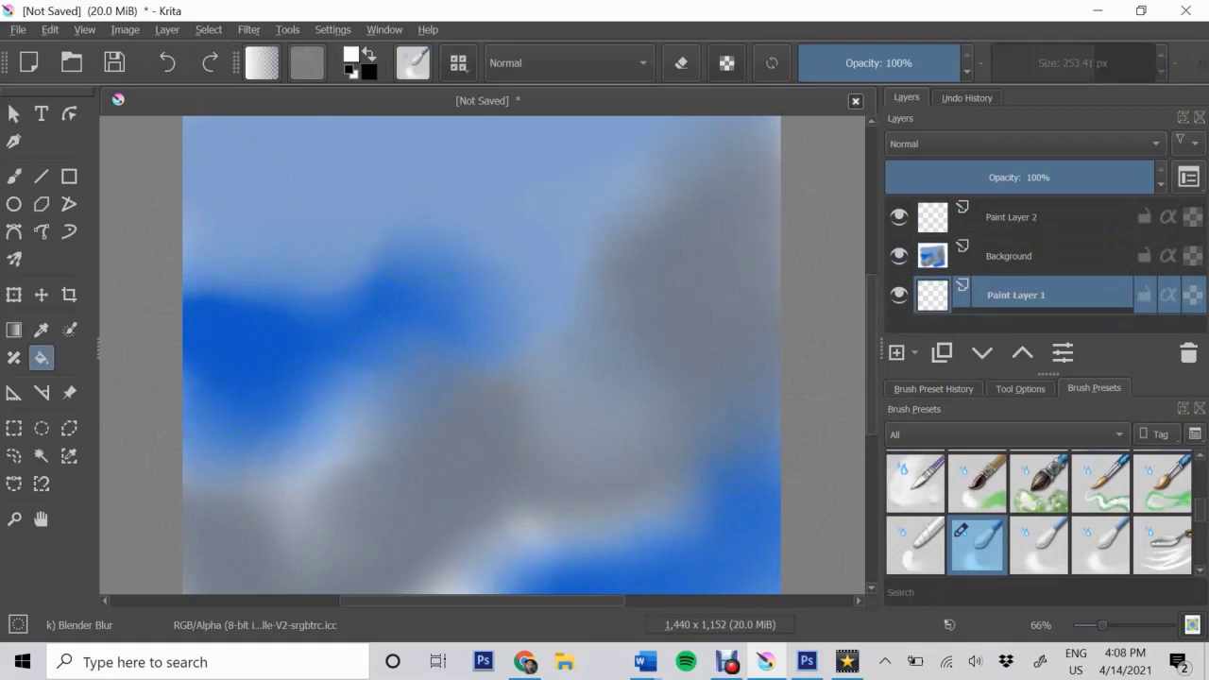
pyautogui.press('pageup')
pyautogui.press('pageup')
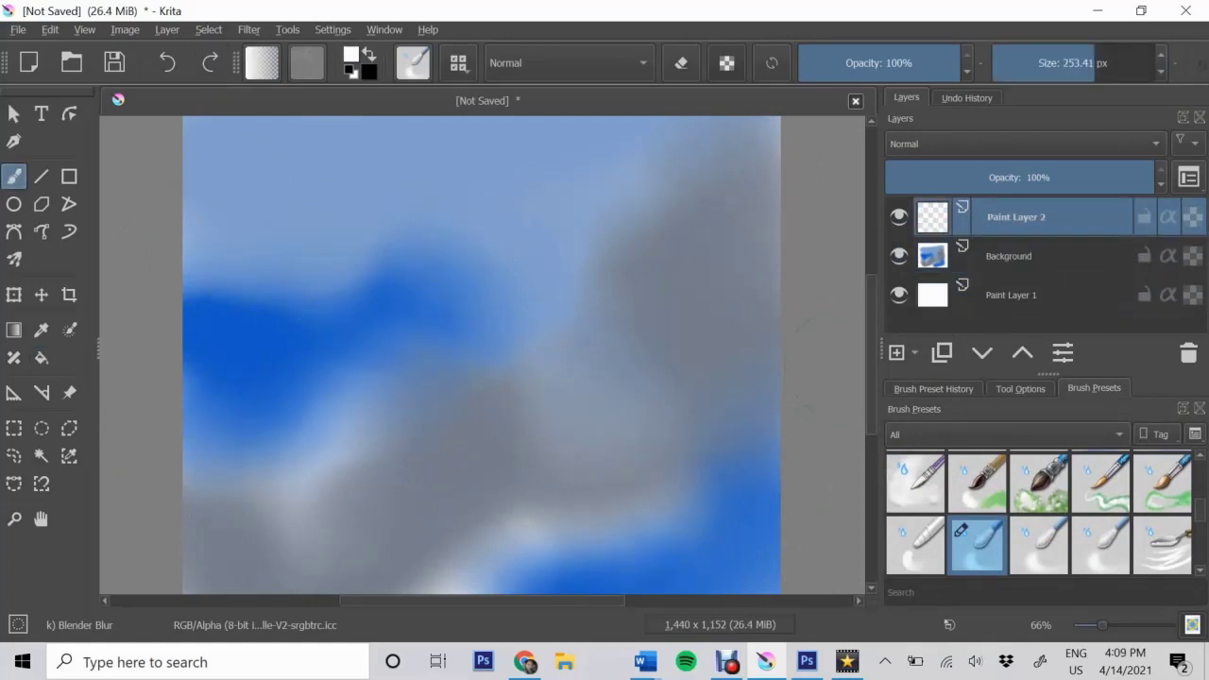
# Paint white clouds down the right side with Waterpaint Hard Edges and blend their edges into the sky
pyautogui.press('/')
pyautogui.moveTo(511, 544); pyautogui.dragTo(580, 526)
pyautogui.press('/')
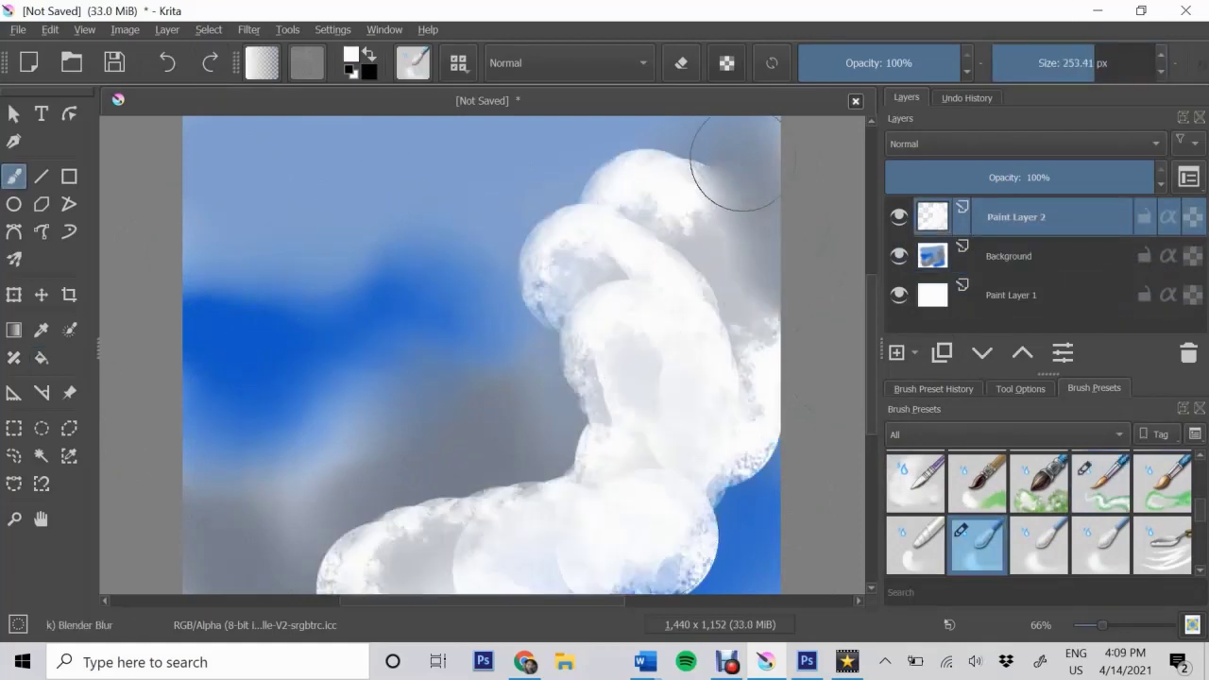
pyautogui.moveTo(734, 148)
pyautogui.mouseDown()
pyautogui.moveTo(539, 270)
pyautogui.moveTo(453, 416)
pyautogui.mouseUp()
pyautogui.moveTo(732, 567); pyautogui.dragTo(729, 481)
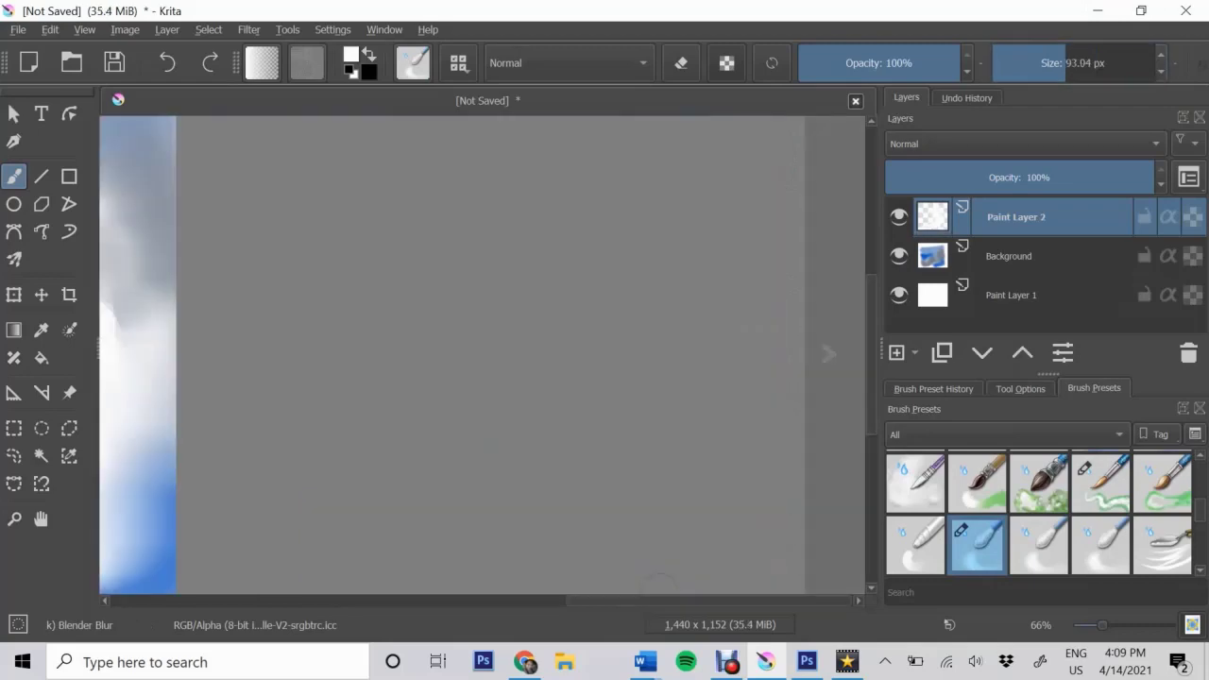
pyautogui.hscroll(-2, 652, 529)
pyautogui.moveTo(535, 543); pyautogui.dragTo(537, 300)
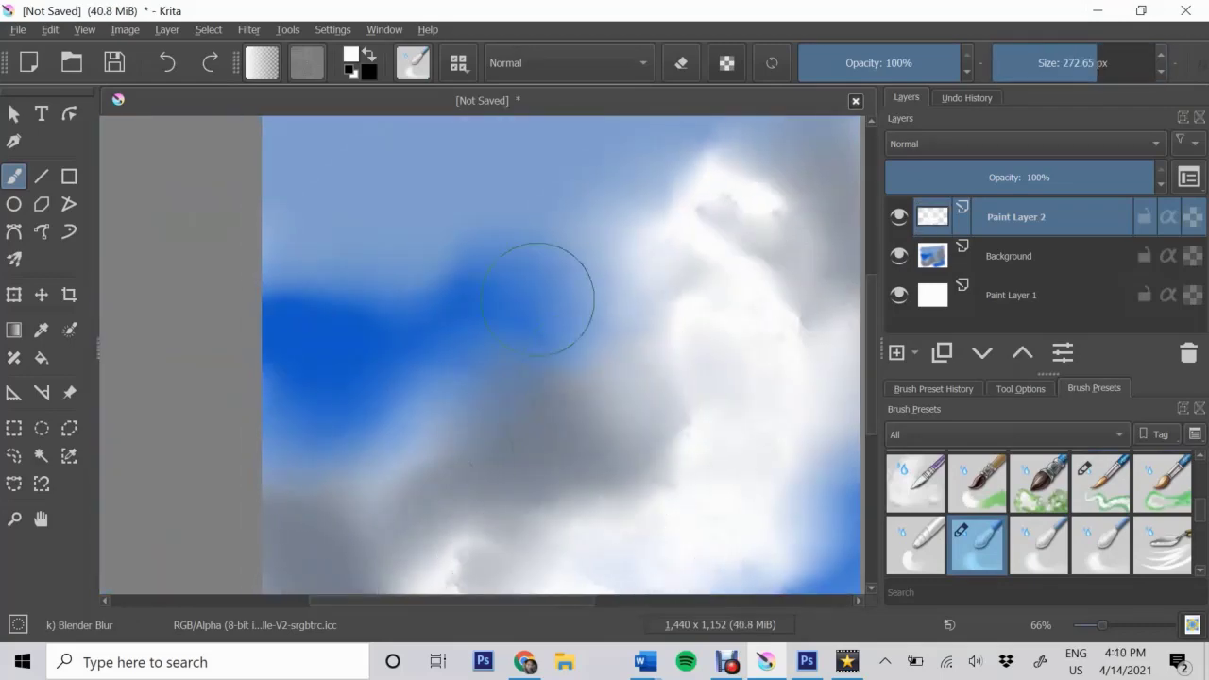
# Add Paint Layer 3 and pick a light blue colour
pyautogui.press('Insert')
pyautogui.click(351, 55)
pyautogui.click(413, 213)
# Paint light blue Watercolor Fringe marks through the clouds and near the bottom
pyautogui.click(780, 626)
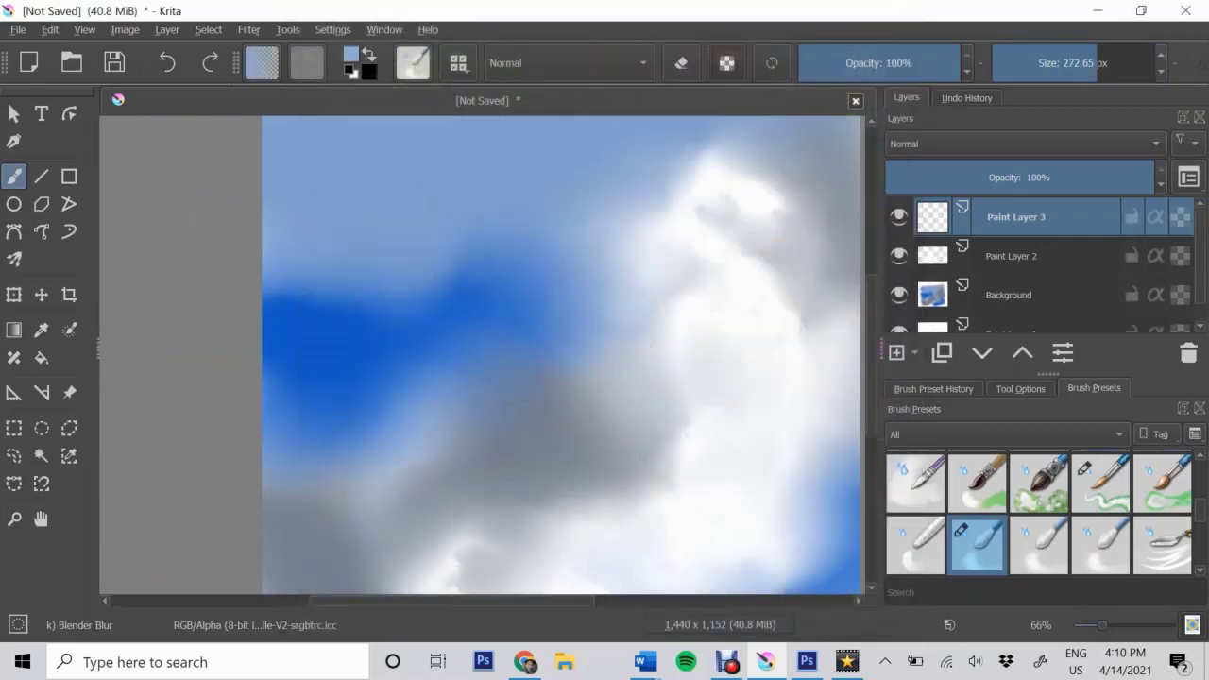
pyautogui.click(977, 482)
pyautogui.moveTo(680, 529); pyautogui.dragTo(661, 586)
pyautogui.moveTo(529, 198); pyautogui.dragTo(661, 397)
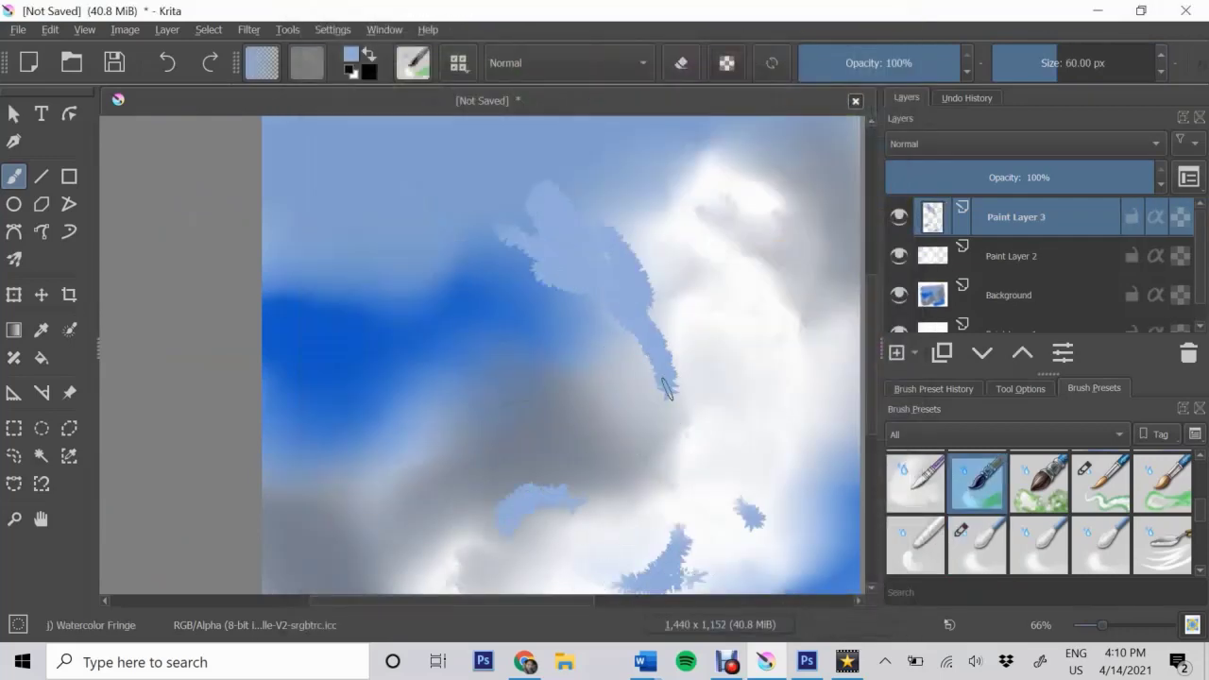
pyautogui.moveTo(586, 359)
pyautogui.mouseDown()
pyautogui.moveTo(529, 444)
pyautogui.moveTo(514, 446)
pyautogui.mouseUp()
# Blend the light blue marks into the clouds with a 273 px blender and add Paint Layer 4
pyautogui.press('/')
pyautogui.hscroll(3, 654, 556)
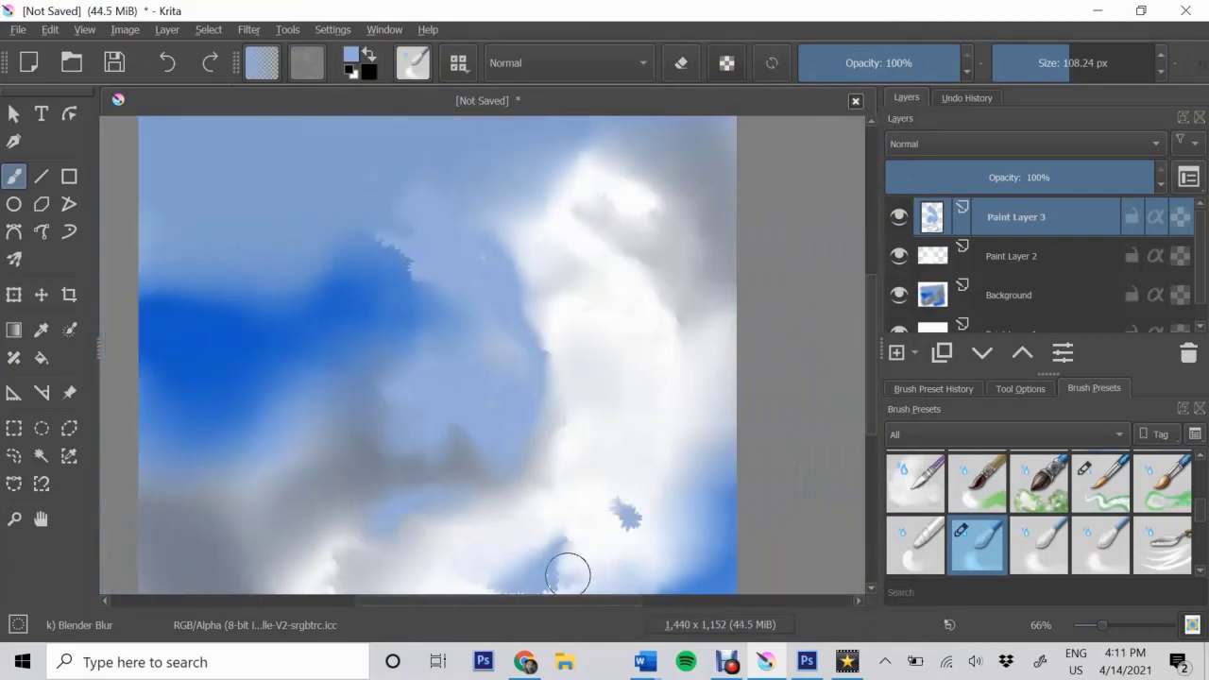
pyautogui.scroll(-3, 472, 490)
pyautogui.press(']')
pyautogui.press(']')
pyautogui.press(']')
pyautogui.moveTo(522, 231); pyautogui.dragTo(427, 364)
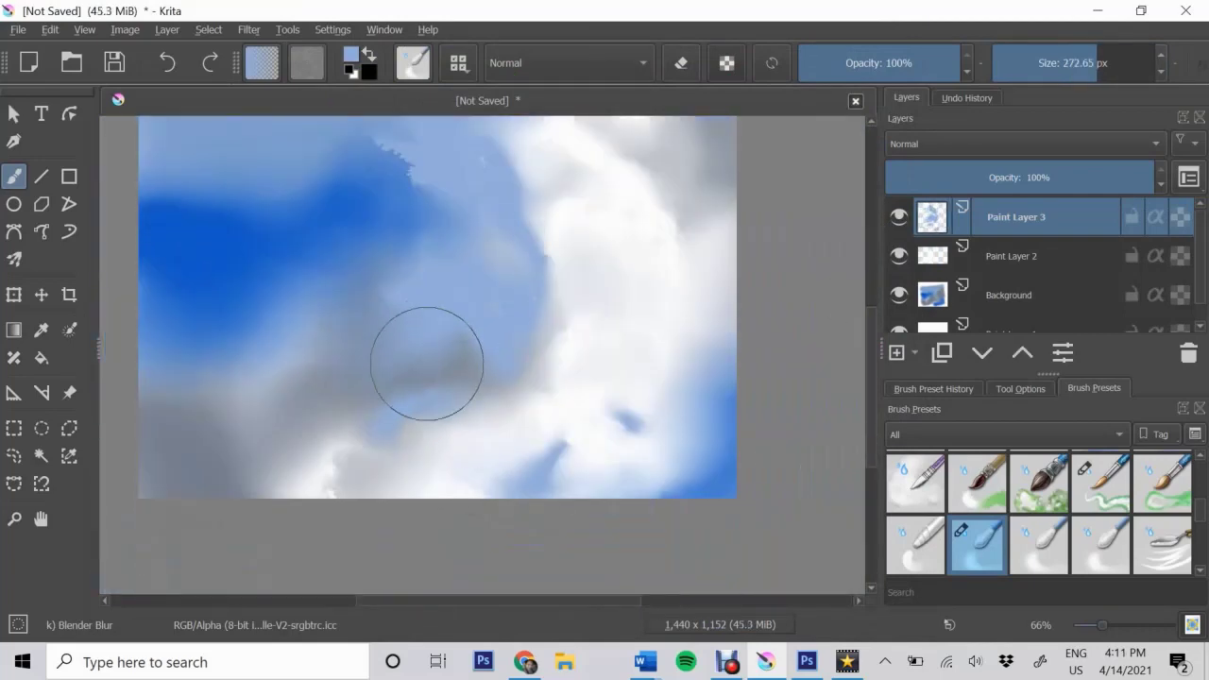
pyautogui.scroll(3, 435, 354)
pyautogui.press('Insert')
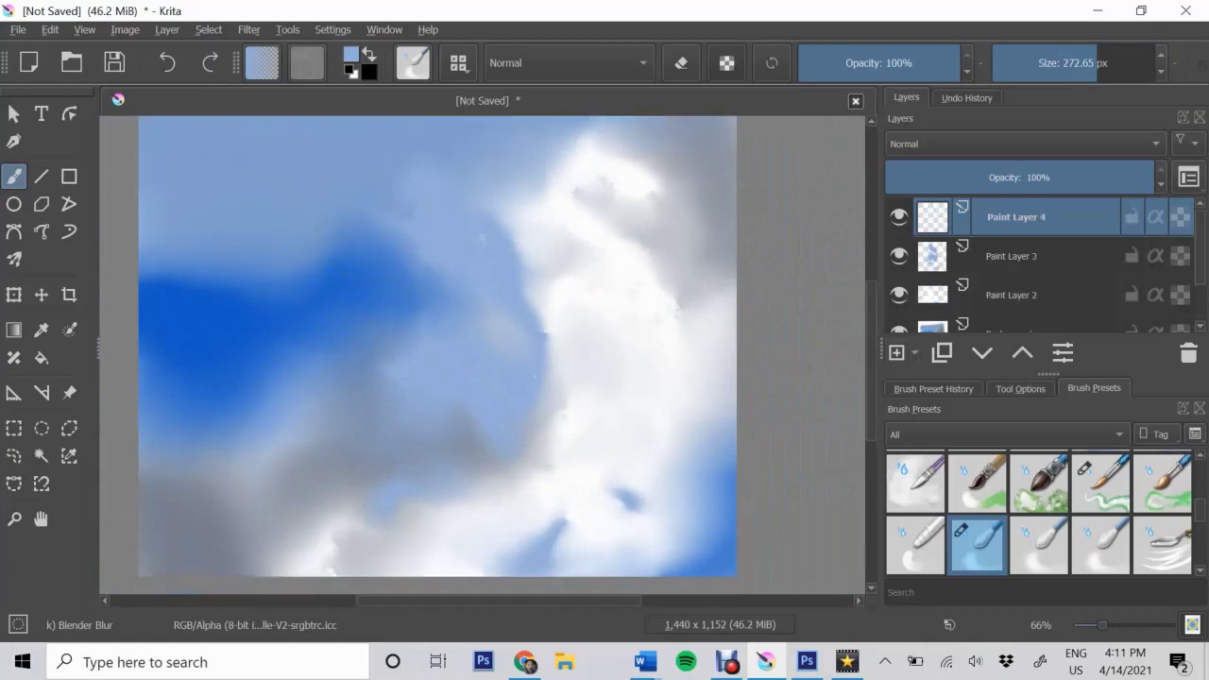
pyautogui.scroll(-2, 1039, 515)
pyautogui.scroll(-2, 1039, 515)
pyautogui.click(1039, 487)
pyautogui.click(351, 54)
pyautogui.click(353, 235)
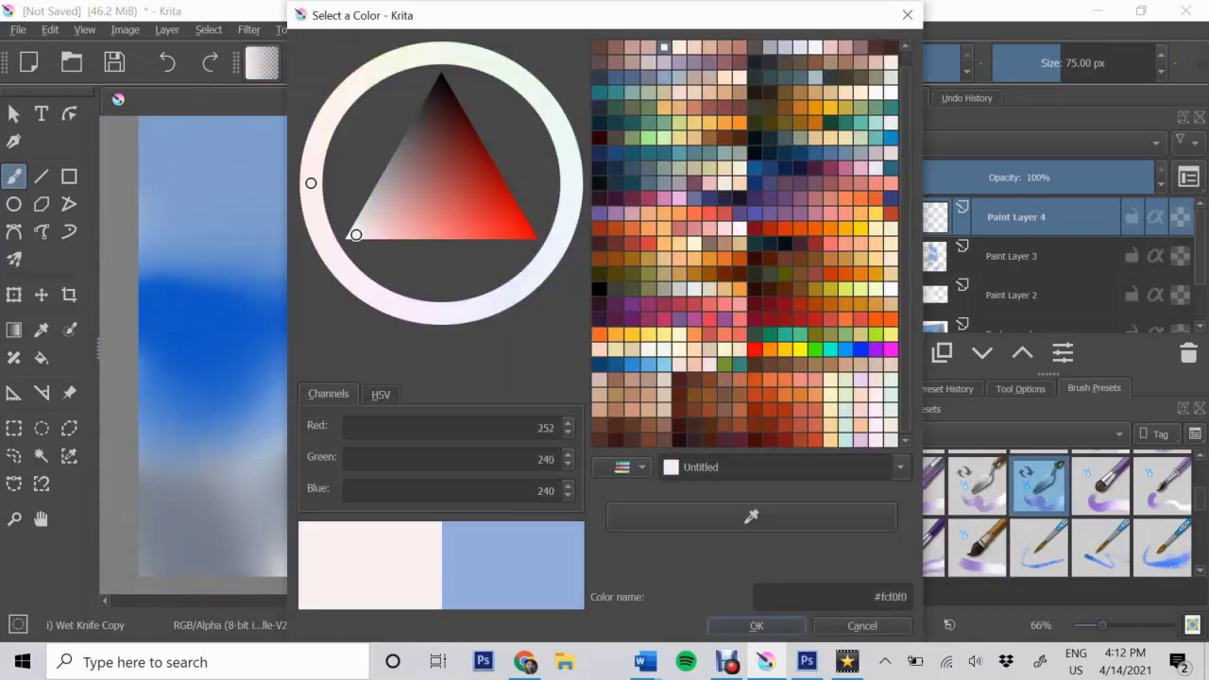
pyautogui.click(759, 624)
pyautogui.moveTo(550, 431); pyautogui.dragTo(496, 203)
pyautogui.moveTo(378, 147); pyautogui.dragTo(548, 425)
pyautogui.moveTo(421, 236); pyautogui.dragTo(515, 312)
pyautogui.scroll(-2, 1040, 515)
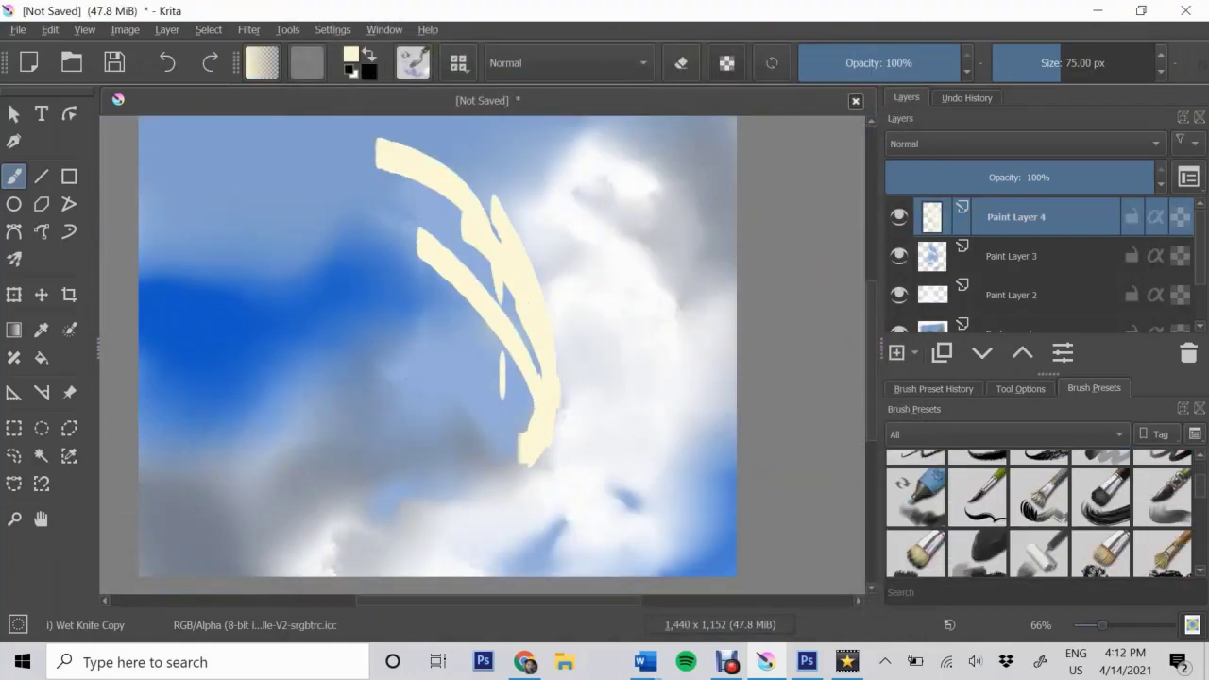
pyautogui.scroll(-2, 1047, 515)
pyautogui.click(914, 480)
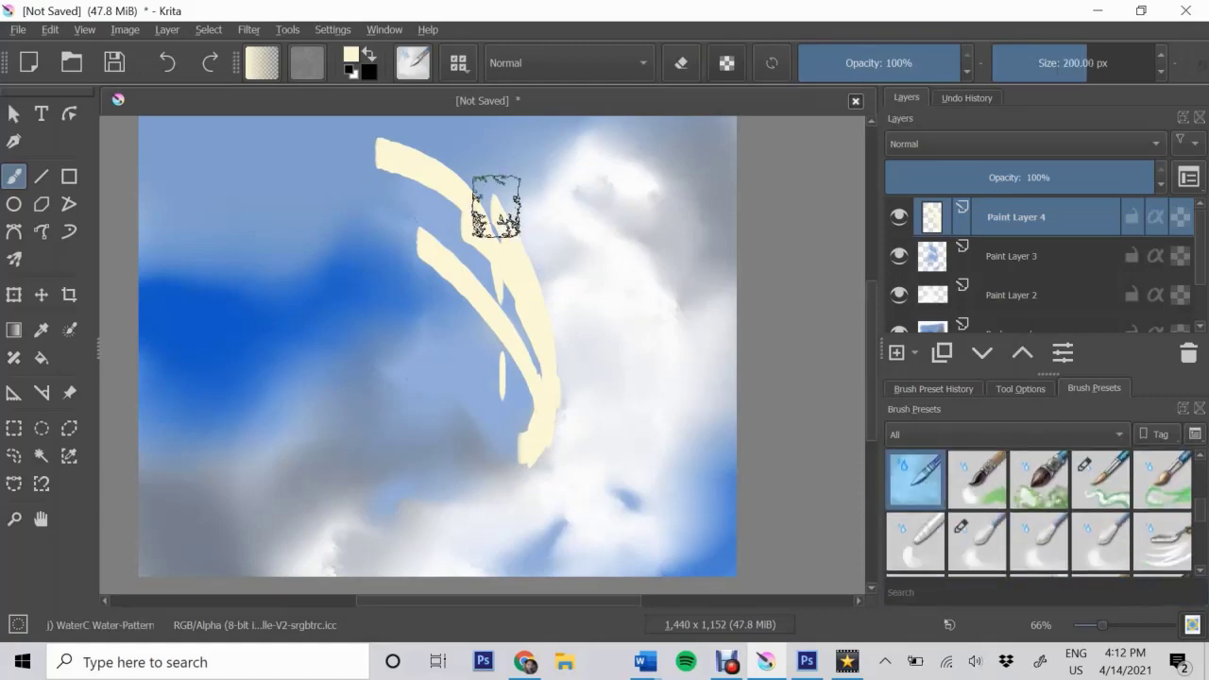
pyautogui.moveTo(495, 202)
pyautogui.mouseDown()
pyautogui.moveTo(366, 186)
pyautogui.moveTo(513, 324)
pyautogui.moveTo(532, 473)
pyautogui.moveTo(405, 167)
pyautogui.mouseUp()
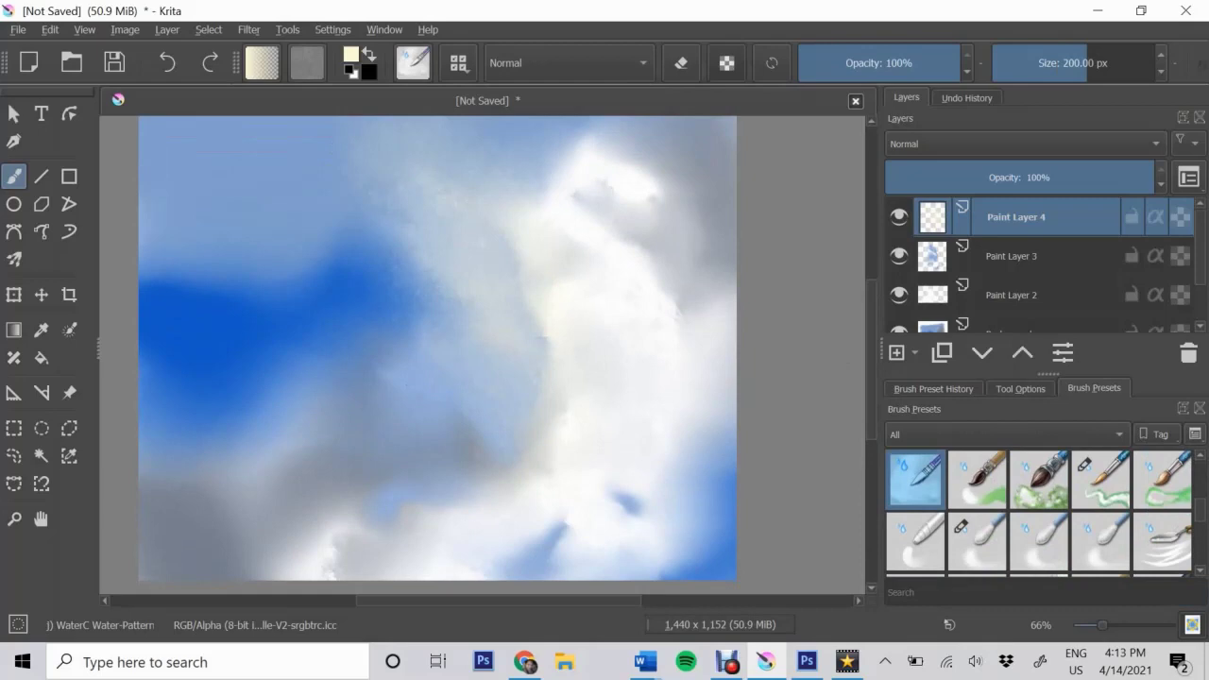
pyautogui.scroll(-3, 1039, 515)
pyautogui.click(1039, 484)
# Paint a dark navy band along the top and navy blobs on the right and centre
pyautogui.scroll(3, 1040, 515)
pyautogui.click(1101, 546)
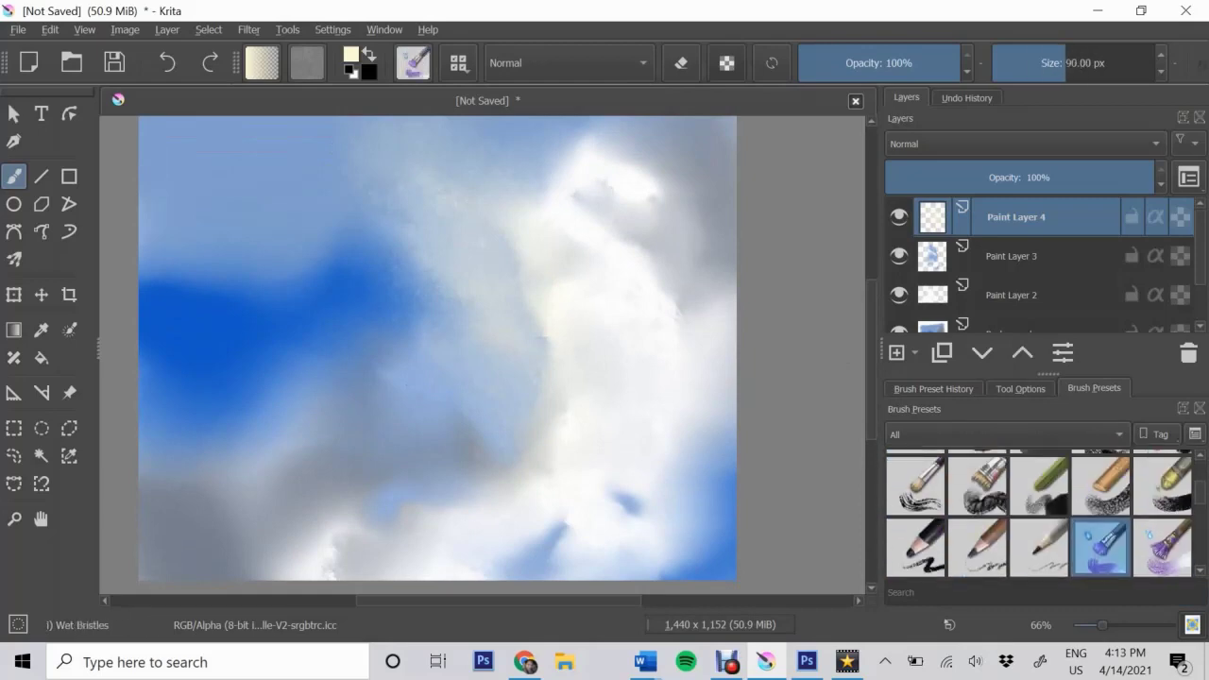
pyautogui.click(352, 54)
pyautogui.moveTo(362, 80)
pyautogui.mouseDown()
pyautogui.moveTo(548, 256)
pyautogui.moveTo(554, 113)
pyautogui.mouseUp()
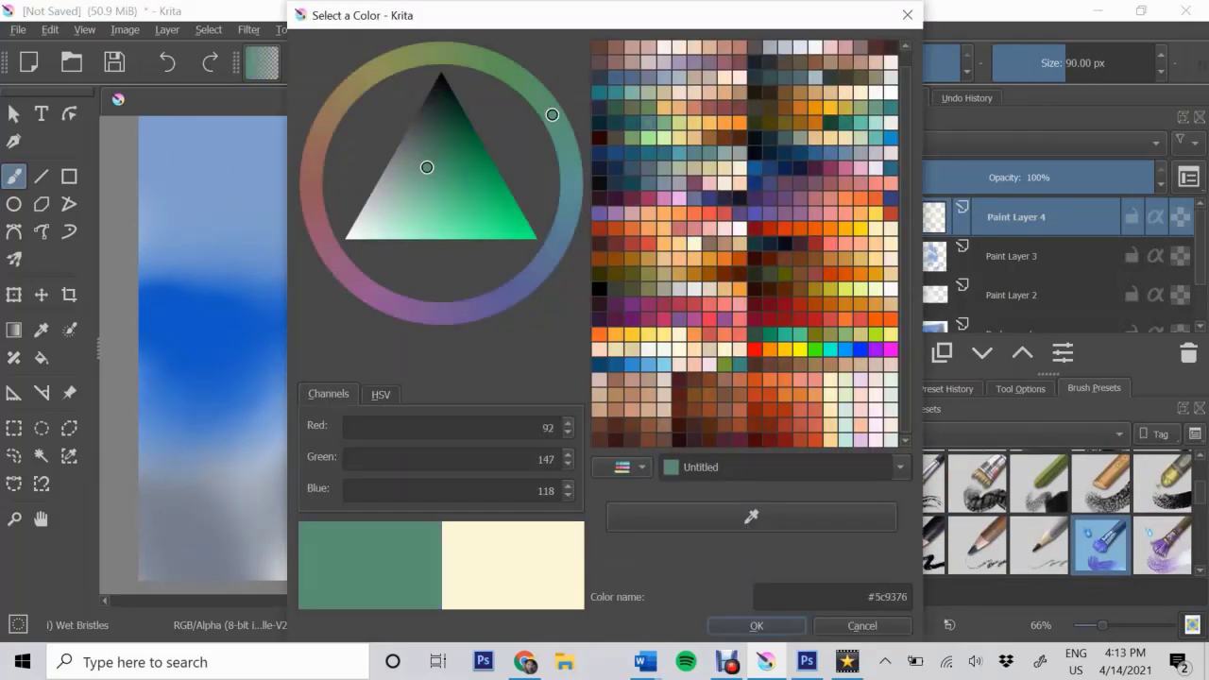
pyautogui.click(757, 626)
pyautogui.moveTo(673, 467); pyautogui.dragTo(658, 326)
pyautogui.moveTo(659, 279)
pyautogui.mouseDown()
pyautogui.moveTo(274, 151)
pyautogui.moveTo(236, 151)
pyautogui.mouseUp()
pyautogui.moveTo(510, 387); pyautogui.dragTo(472, 453)
# Blend the top dark navy band downward with the Blender Blur brush
pyautogui.scroll(2, 1040, 515)
pyautogui.click(915, 518)
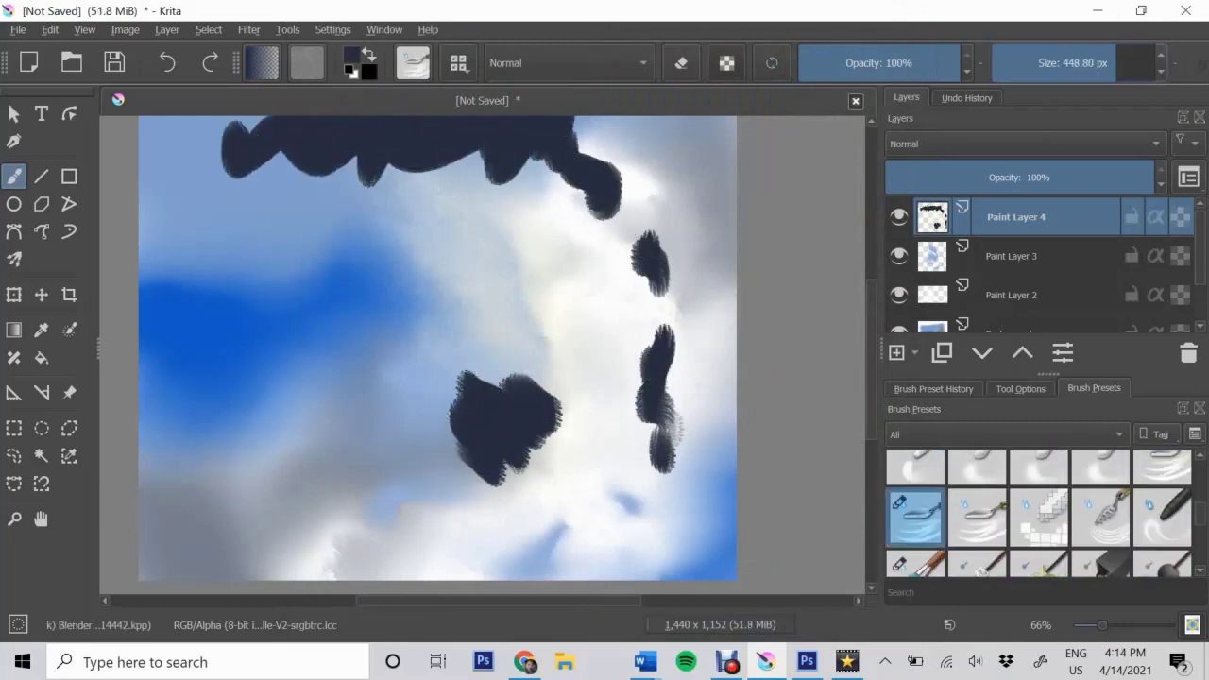
pyautogui.moveTo(378, 189); pyautogui.dragTo(548, 174)
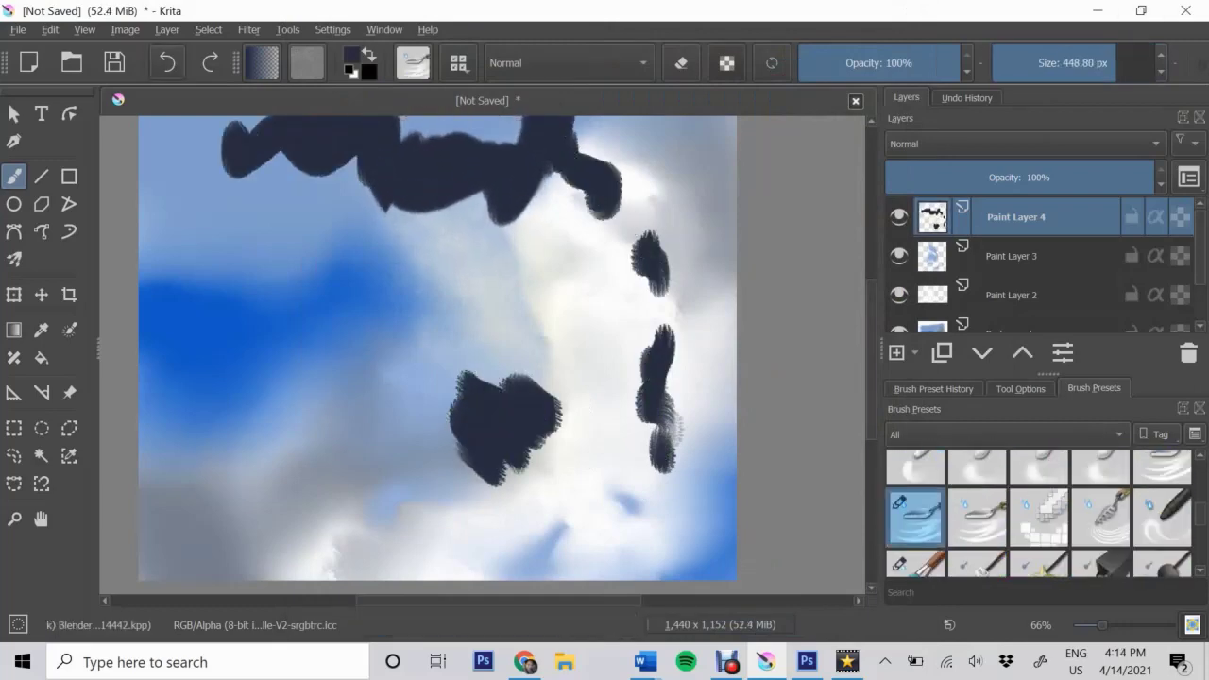
pyautogui.click(977, 465)
pyautogui.moveTo(472, 229)
pyautogui.mouseDown()
pyautogui.moveTo(460, 122)
pyautogui.moveTo(518, 145)
pyautogui.moveTo(204, 170)
pyautogui.moveTo(321, 185)
pyautogui.moveTo(200, 239)
pyautogui.moveTo(278, 292)
pyautogui.moveTo(316, 238)
pyautogui.moveTo(275, 173)
pyautogui.mouseUp()
# Enlarge the blender to about 186 px and smear the right and centre navy blobs into streaks
pyautogui.press(']')
pyautogui.press(']')
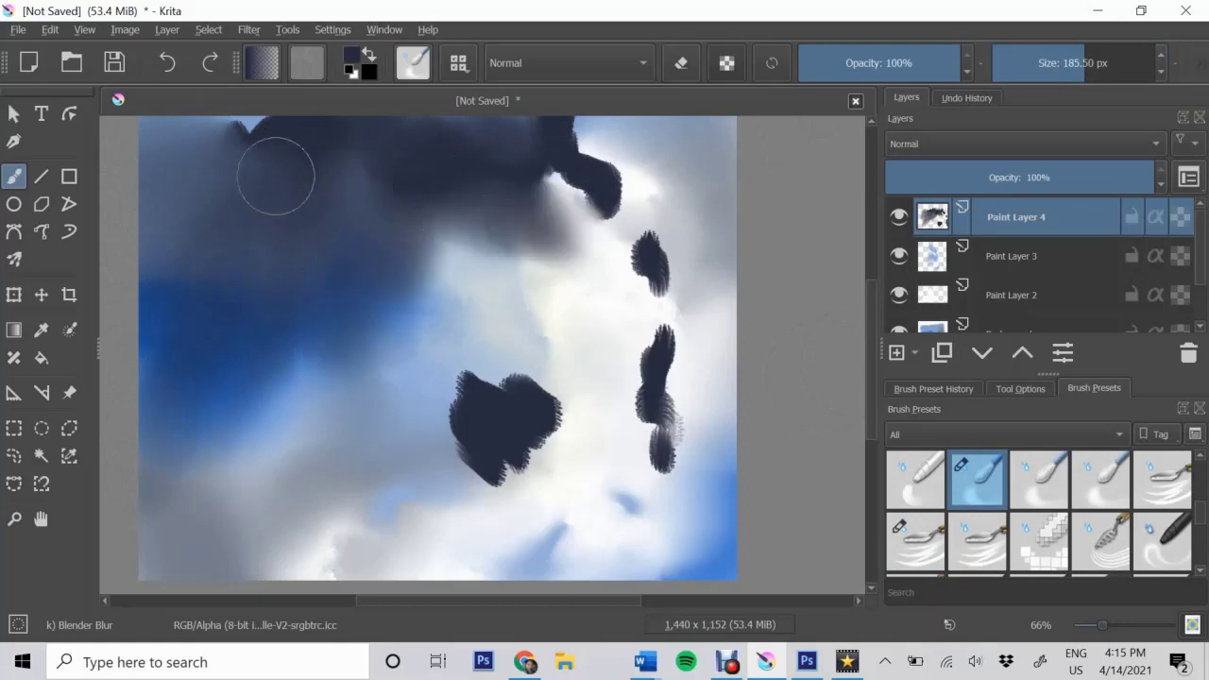
pyautogui.scroll(2, 160, 165)
pyautogui.moveTo(615, 221)
pyautogui.mouseDown()
pyautogui.moveTo(426, 368)
pyautogui.moveTo(534, 298)
pyautogui.moveTo(644, 371)
pyautogui.mouseUp()
pyautogui.moveTo(432, 508)
pyautogui.mouseDown()
pyautogui.moveTo(553, 440)
pyautogui.moveTo(561, 545)
pyautogui.moveTo(449, 555)
pyautogui.moveTo(596, 467)
pyautogui.moveTo(674, 397)
pyautogui.moveTo(577, 311)
pyautogui.moveTo(463, 414)
pyautogui.moveTo(270, 472)
pyautogui.moveTo(696, 350)
pyautogui.mouseUp()
pyautogui.scroll(-1, 696, 350)
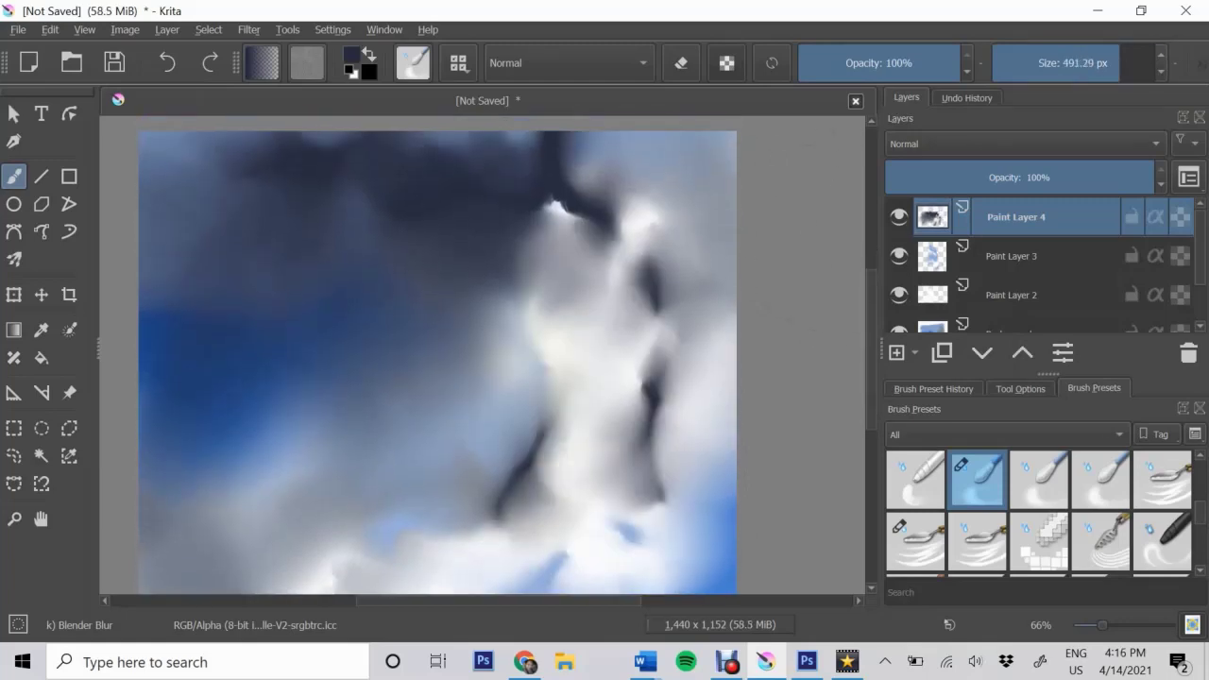
pyautogui.scroll(-10, 1039, 510)
pyautogui.click(1039, 486)
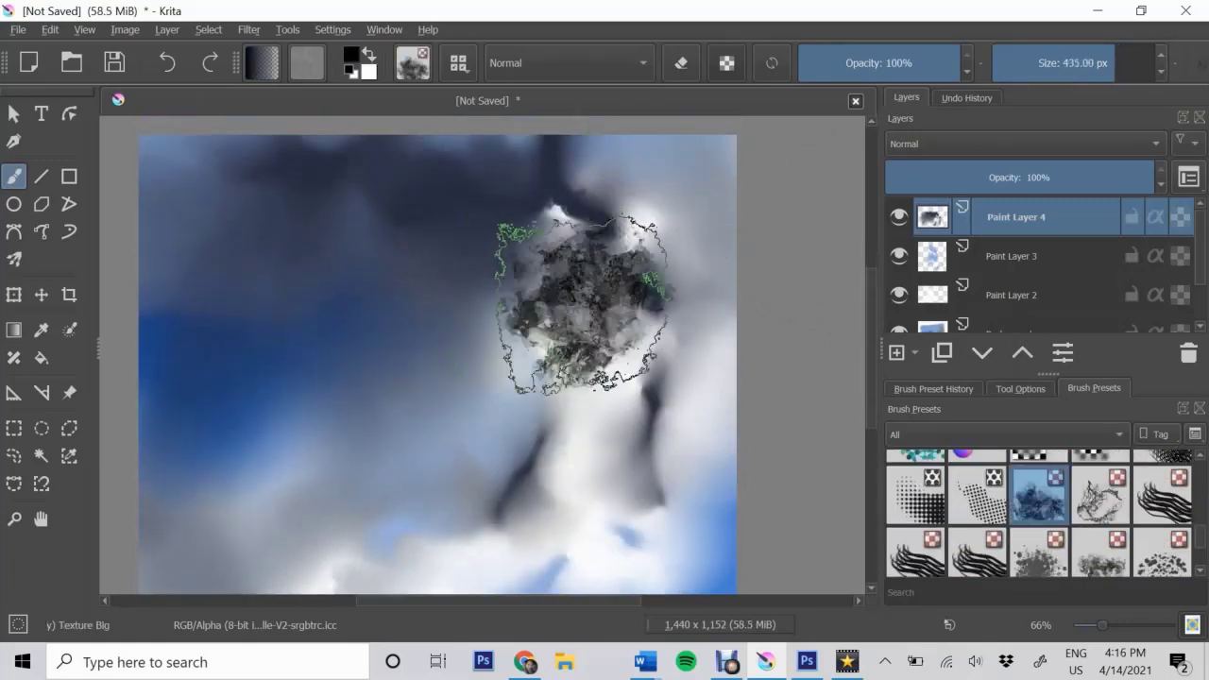
# Stamp a bright textured cloud near the centre, add a new layer, and smooth the cloud into the sky
pyautogui.moveTo(594, 274)
pyautogui.mouseDown()
pyautogui.moveTo(567, 303)
pyautogui.moveTo(529, 274)
pyautogui.mouseUp()
pyautogui.press('Insert')
pyautogui.scroll(10, 1040, 510)
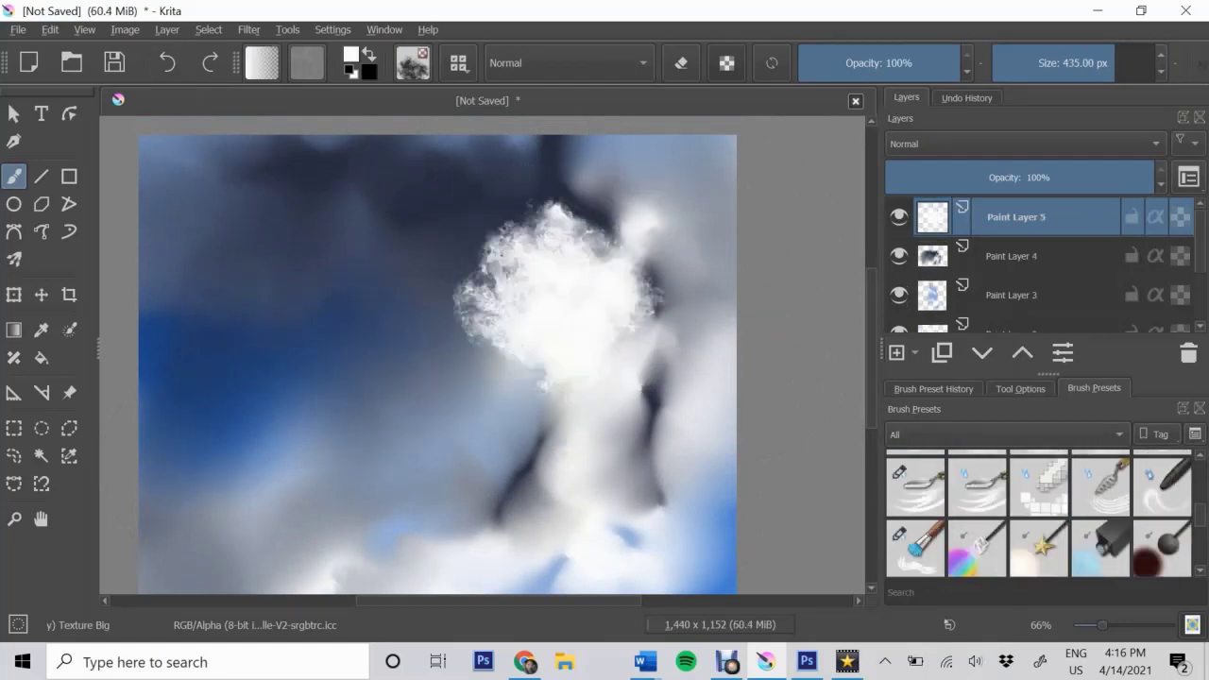
pyautogui.click(978, 480)
pyautogui.moveTo(543, 205)
pyautogui.mouseDown()
pyautogui.moveTo(551, 432)
pyautogui.moveTo(622, 154)
pyautogui.mouseUp()
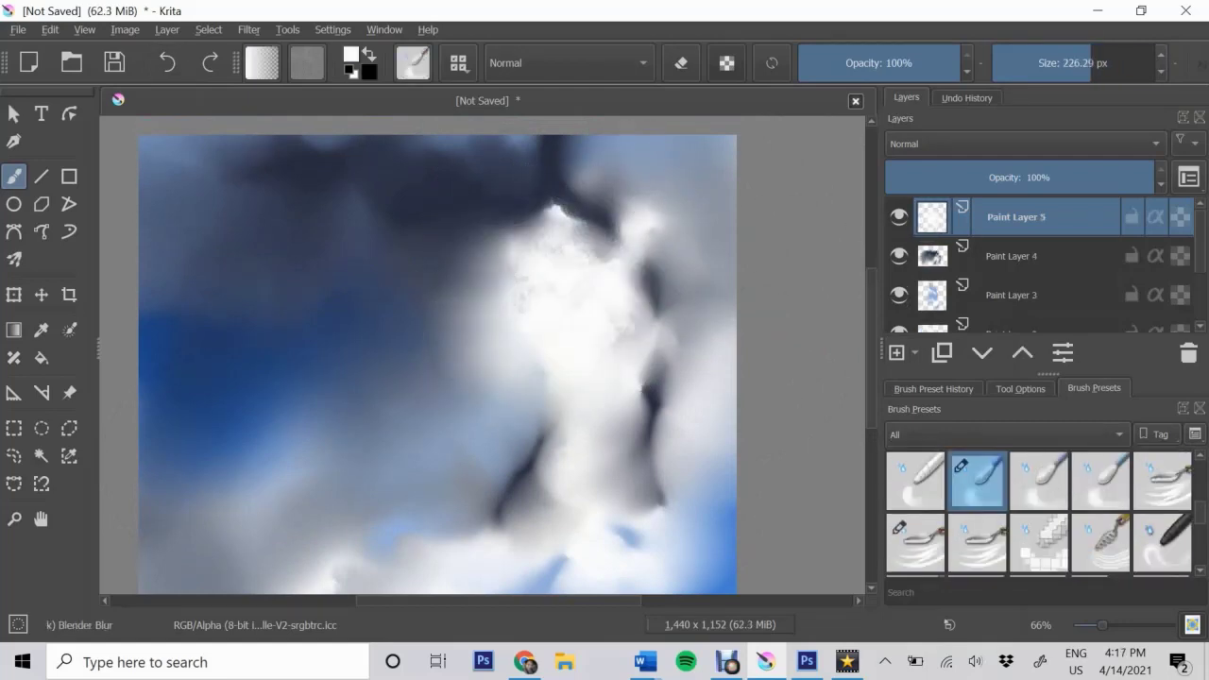
pyautogui.scroll(-10, 1039, 510)
# Paint another Texture Big cloud on Paint Layer 6 and soften it and the left blue area
pyautogui.click(1039, 538)
pyautogui.moveTo(482, 283); pyautogui.dragTo(425, 331)
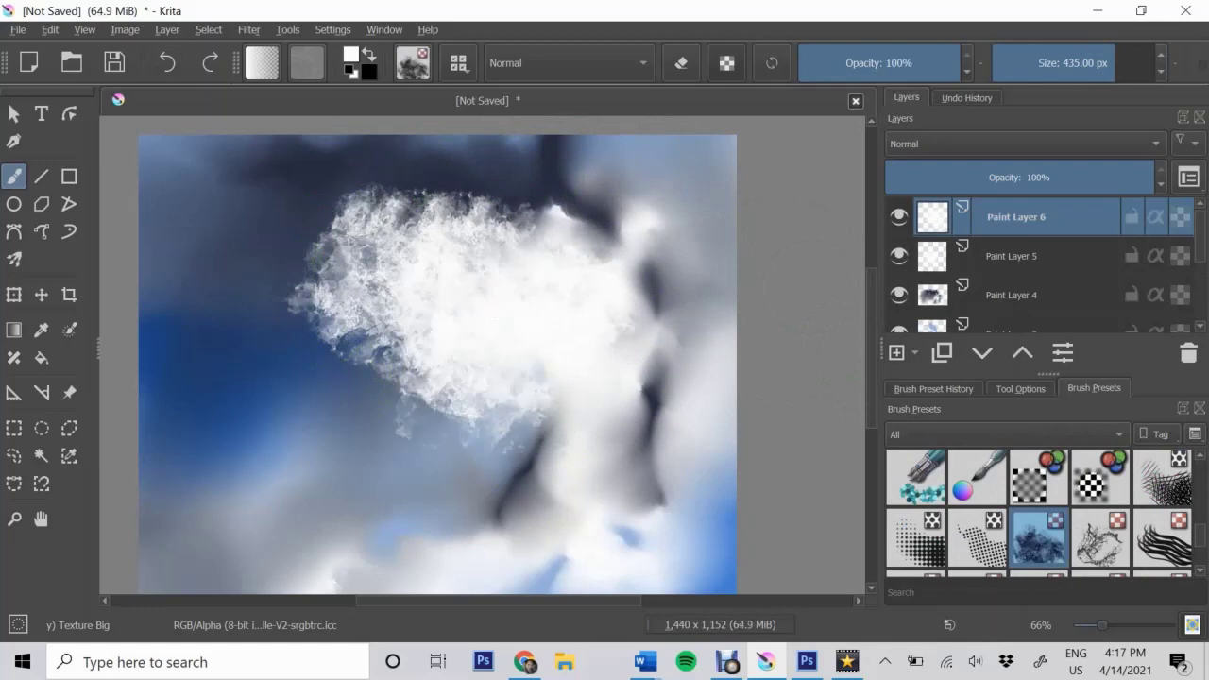
pyautogui.scroll(8, 1039, 510)
pyautogui.scroll(2, 978, 511)
pyautogui.click(978, 527)
pyautogui.moveTo(510, 170)
pyautogui.mouseDown()
pyautogui.moveTo(351, 216)
pyautogui.moveTo(284, 305)
pyautogui.moveTo(378, 412)
pyautogui.moveTo(471, 456)
pyautogui.moveTo(343, 561)
pyautogui.moveTo(501, 397)
pyautogui.mouseUp()
pyautogui.moveTo(284, 359)
pyautogui.mouseDown()
pyautogui.moveTo(221, 270)
pyautogui.moveTo(286, 407)
pyautogui.mouseUp()
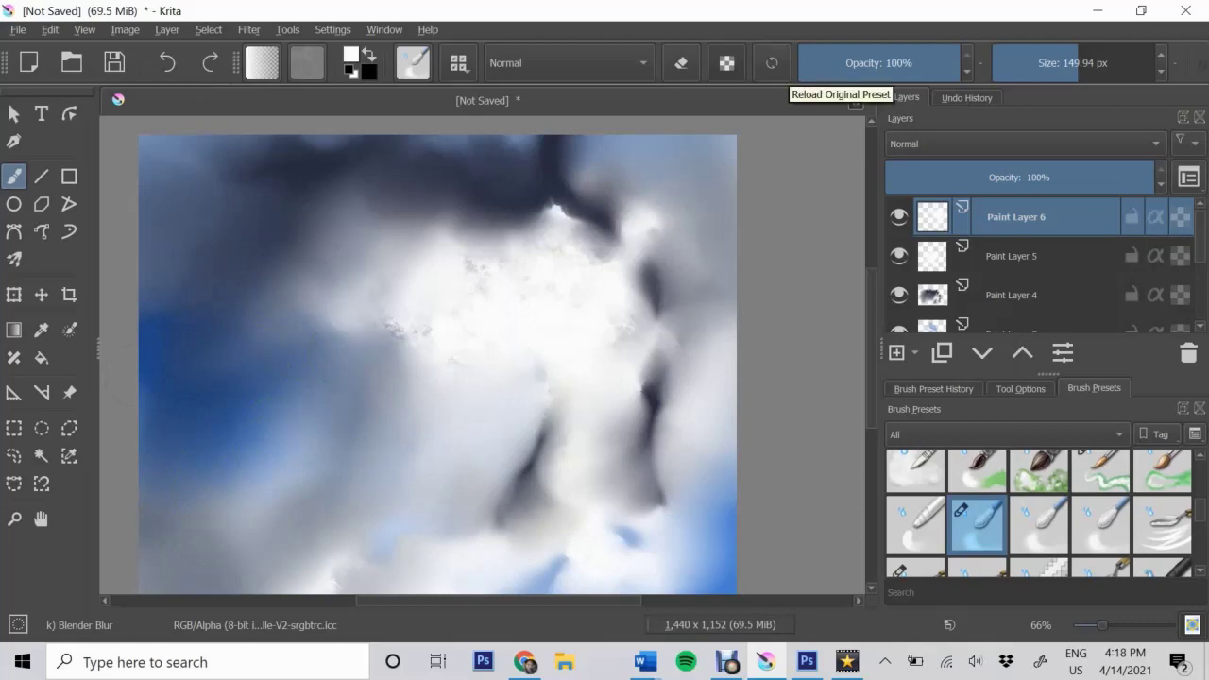
pyautogui.scroll(-5, 1039, 510)
pyautogui.scroll(-5, 1039, 511)
# Try Texture Crackles strokes at the lower left and undo them
pyautogui.click(1101, 479)
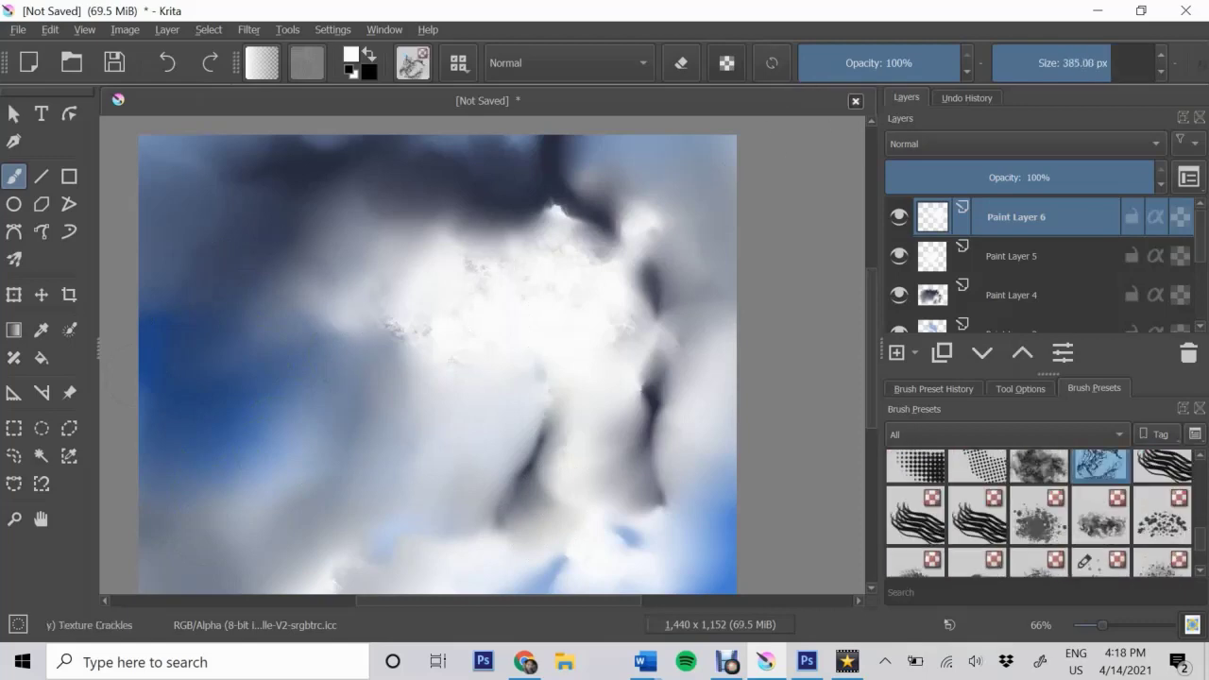
pyautogui.moveTo(227, 557); pyautogui.dragTo(170, 425)
pyautogui.hotkey('ctrl', 'z')
pyautogui.moveTo(208, 530); pyautogui.dragTo(473, 312)
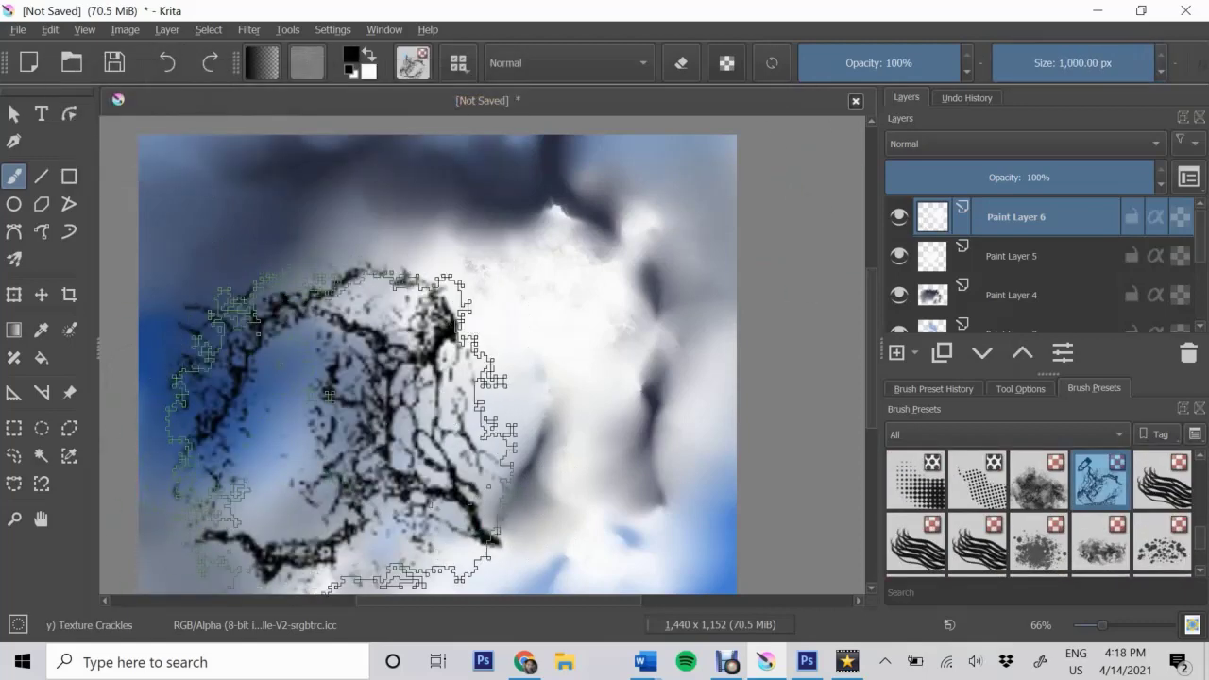
pyautogui.hotkey('ctrl', 'z')
pyautogui.scroll(-1, 605, 353)
pyautogui.scroll(5, 1040, 510)
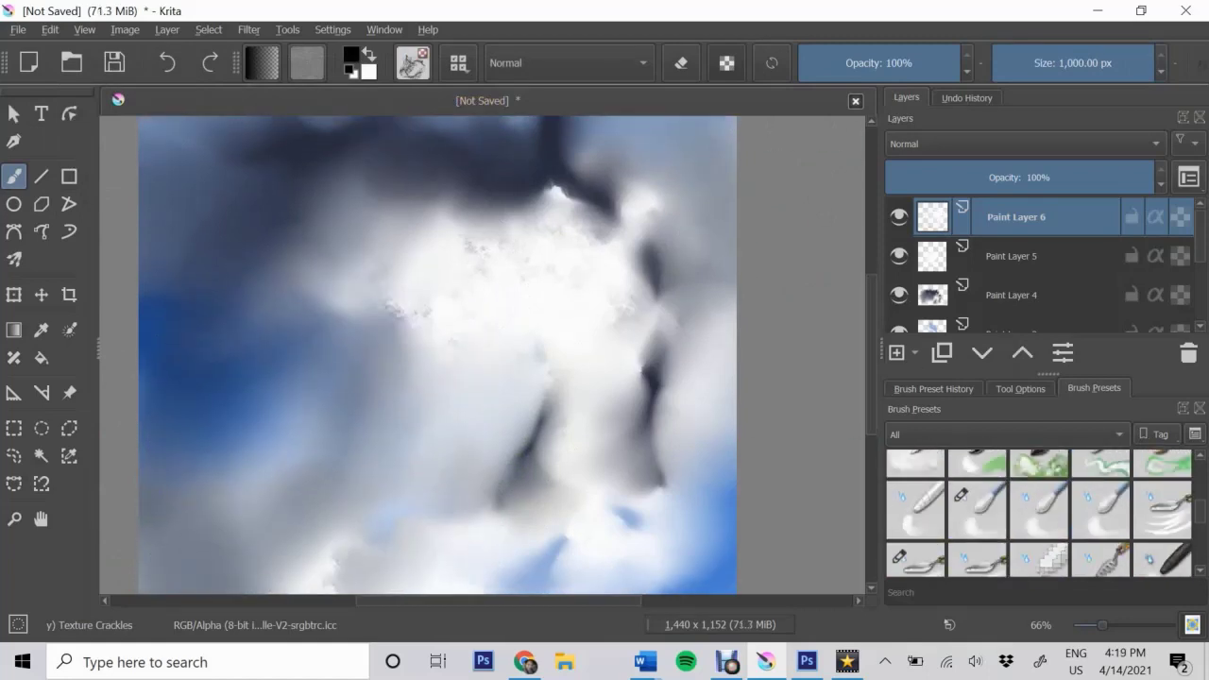
# Paint long dark horizontal streaks across the middle and lower left with WaterC Grain Tilt
pyautogui.click(1101, 518)
pyautogui.moveTo(425, 468); pyautogui.dragTo(404, 416)
pyautogui.moveTo(241, 307); pyautogui.dragTo(737, 357)
pyautogui.moveTo(426, 364); pyautogui.dragTo(661, 368)
pyautogui.moveTo(340, 354); pyautogui.dragTo(501, 477)
pyautogui.moveTo(652, 435)
pyautogui.mouseDown()
pyautogui.moveTo(312, 439)
pyautogui.moveTo(265, 384)
pyautogui.moveTo(170, 355)
pyautogui.moveTo(369, 468)
pyautogui.moveTo(519, 510)
pyautogui.moveTo(452, 539)
pyautogui.moveTo(643, 562)
pyautogui.mouseUp()
pyautogui.scroll(-2, 1040, 515)
# Smudge the dark sea streaks along the bottom, left edge and lower right with a small blender
pyautogui.scroll(-2, 1039, 515)
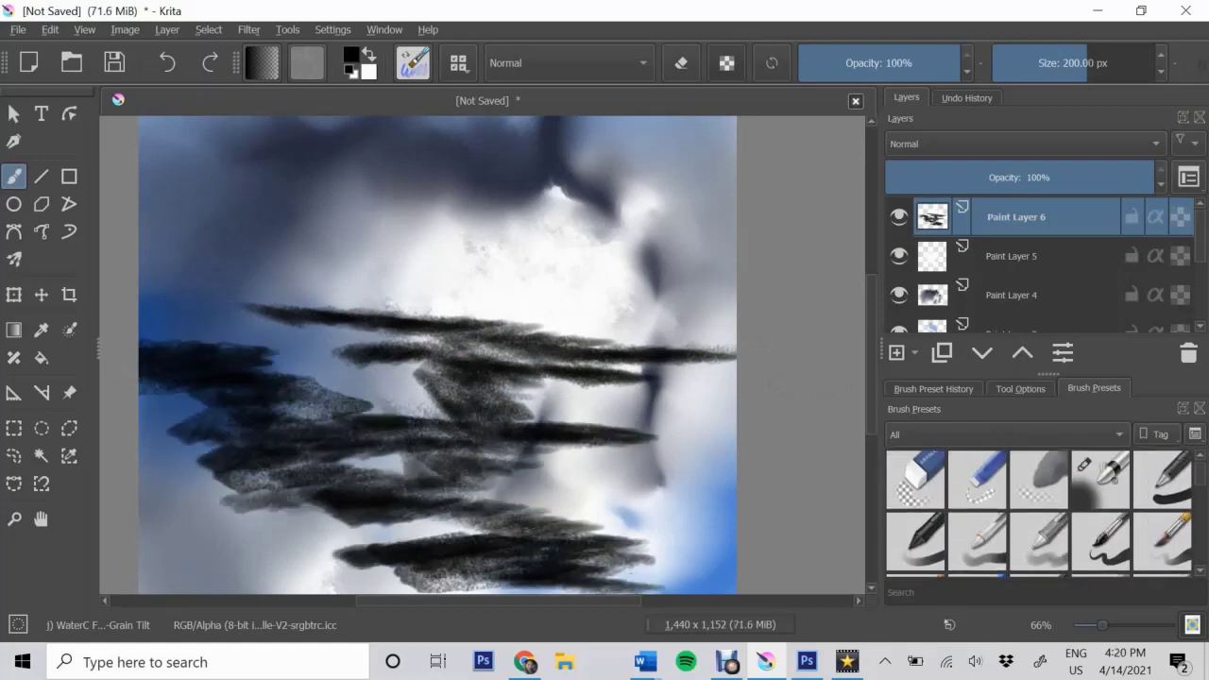
pyautogui.scroll(-2, 1040, 515)
pyautogui.scroll(3, 1039, 515)
pyautogui.click(978, 543)
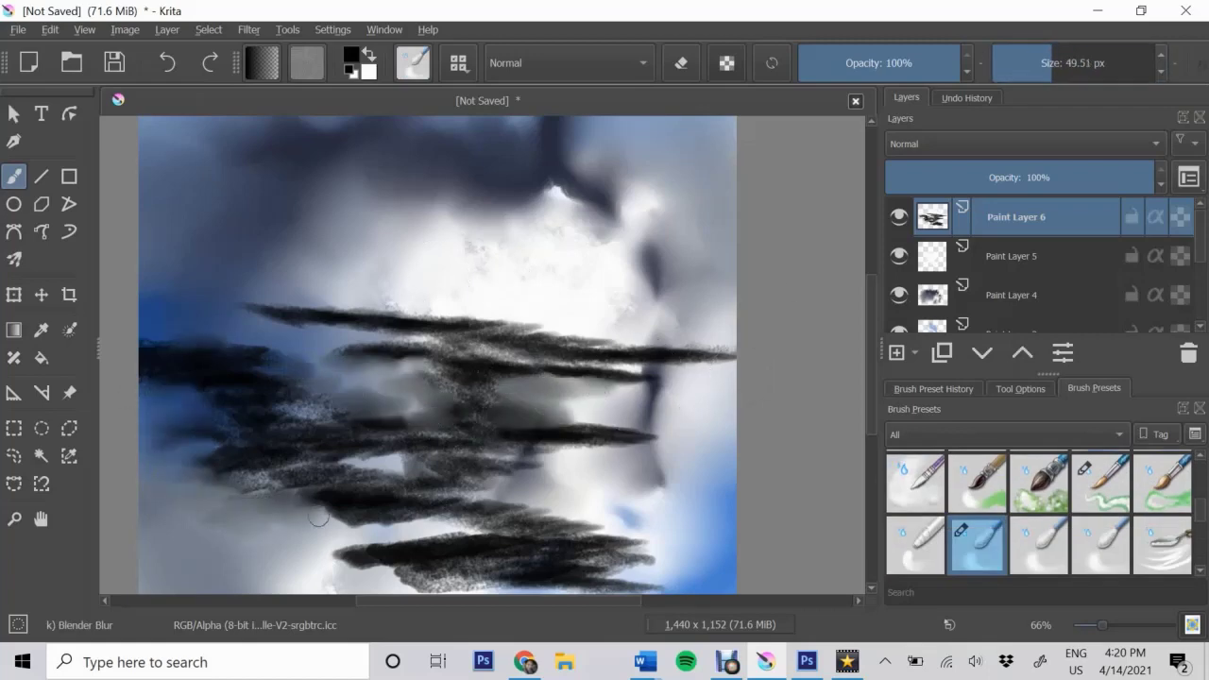
pyautogui.moveTo(334, 531); pyautogui.dragTo(453, 577)
pyautogui.moveTo(330, 581); pyautogui.dragTo(444, 585)
pyautogui.hscroll(3, 396, 567)
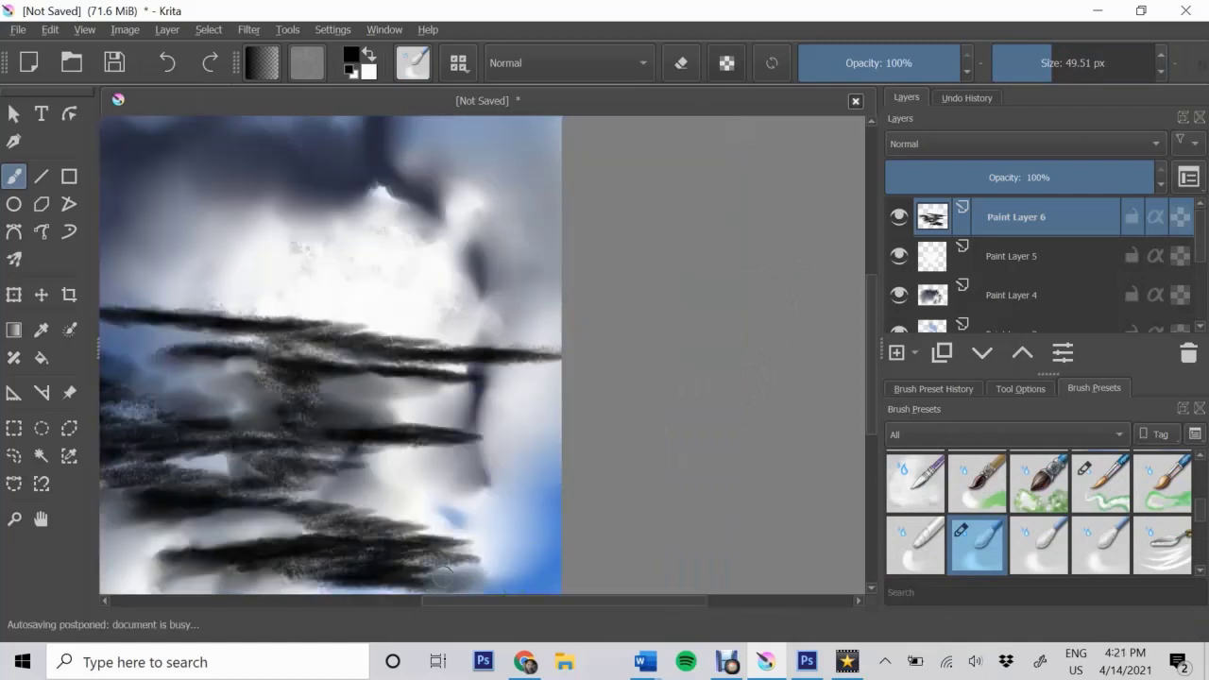
pyautogui.moveTo(510, 566); pyautogui.dragTo(357, 545)
pyautogui.hscroll(-4, 390, 384)
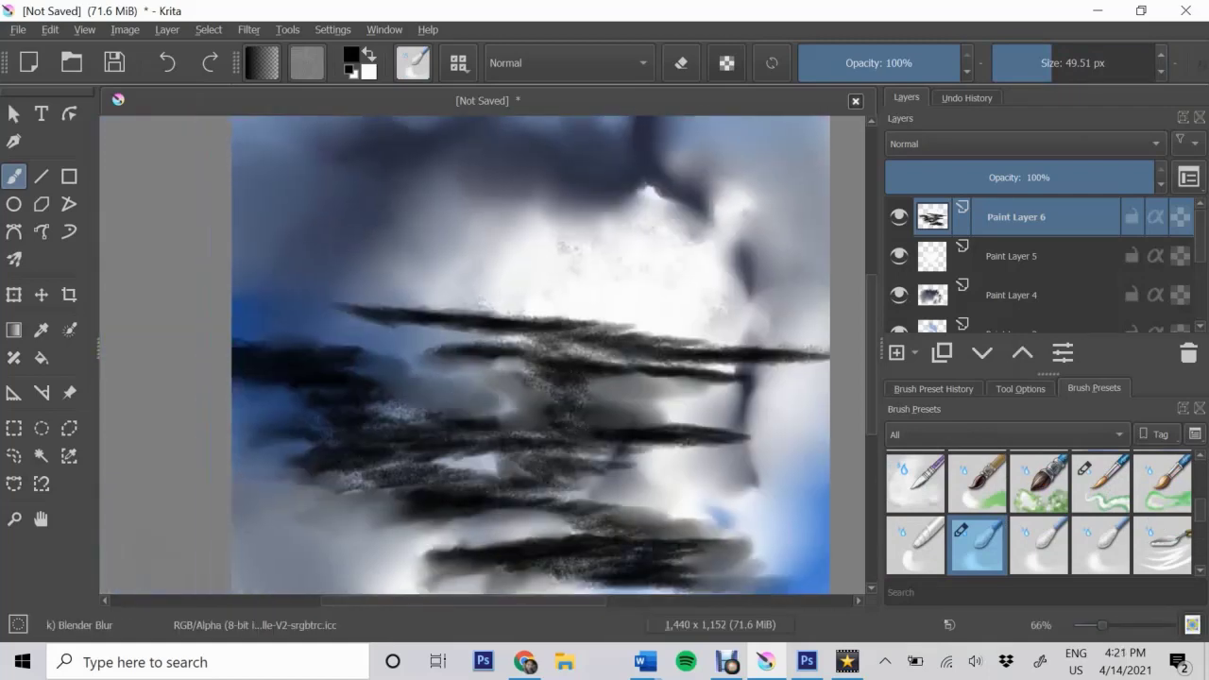
pyautogui.scroll(2, 371, 364)
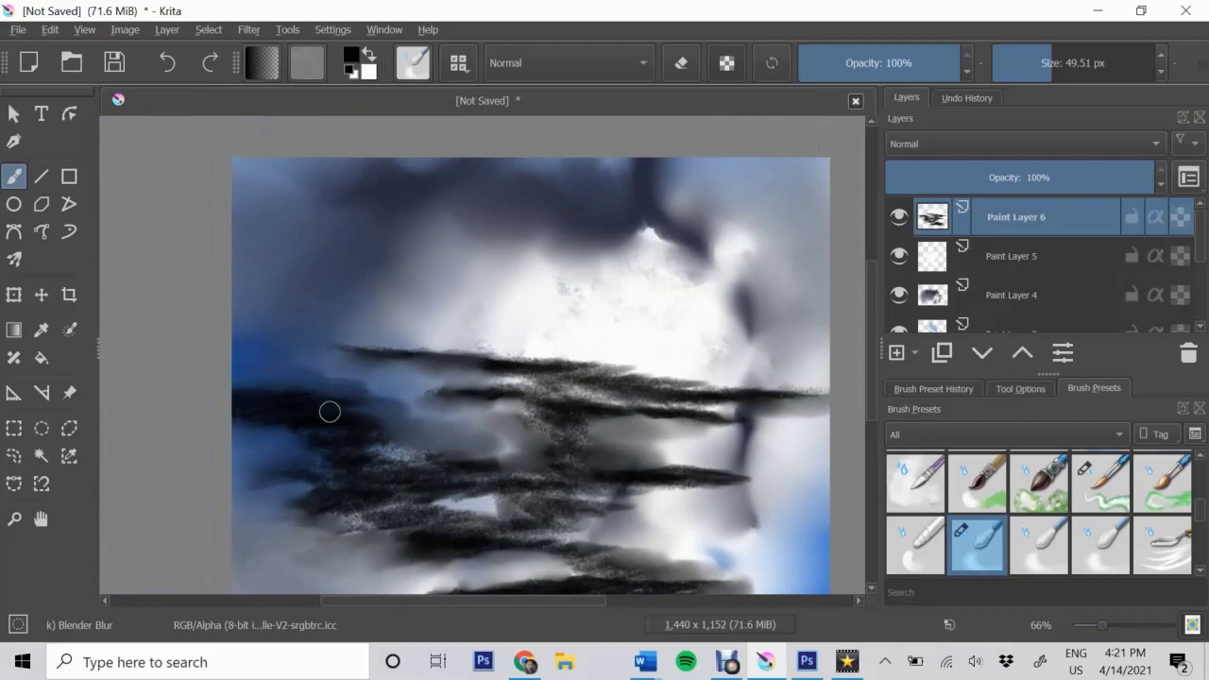
pyautogui.moveTo(330, 412); pyautogui.dragTo(246, 478)
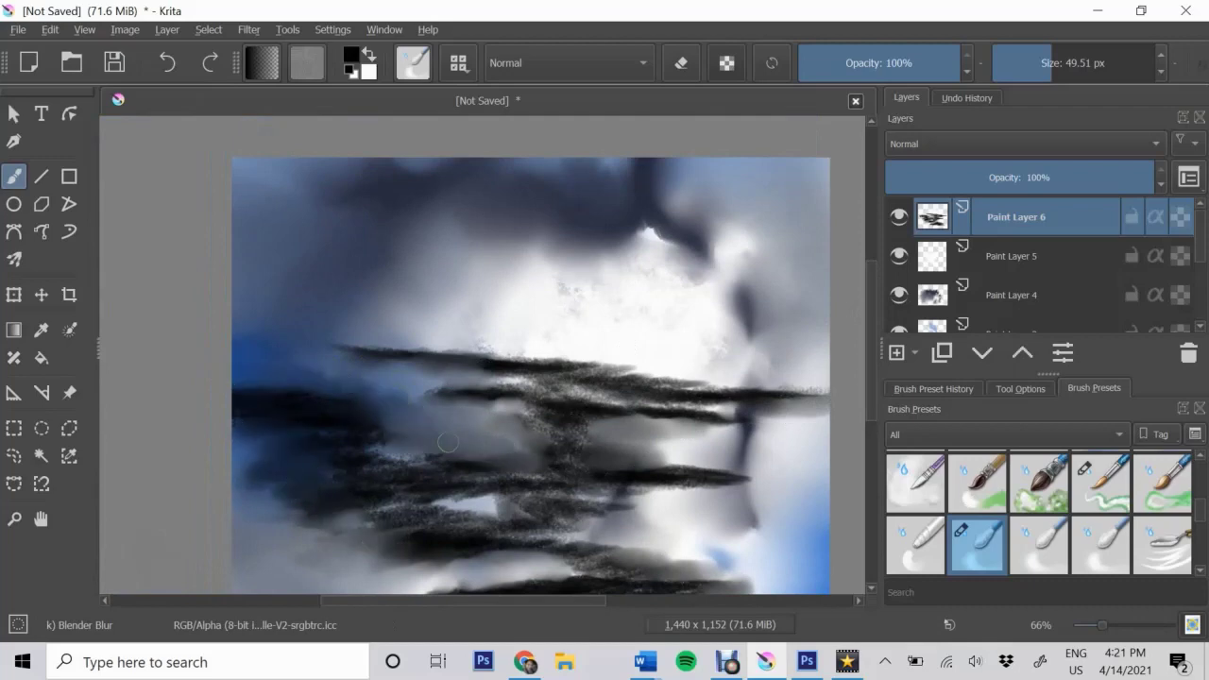
pyautogui.moveTo(448, 441)
pyautogui.mouseDown()
pyautogui.moveTo(680, 454)
pyautogui.moveTo(753, 502)
pyautogui.mouseUp()
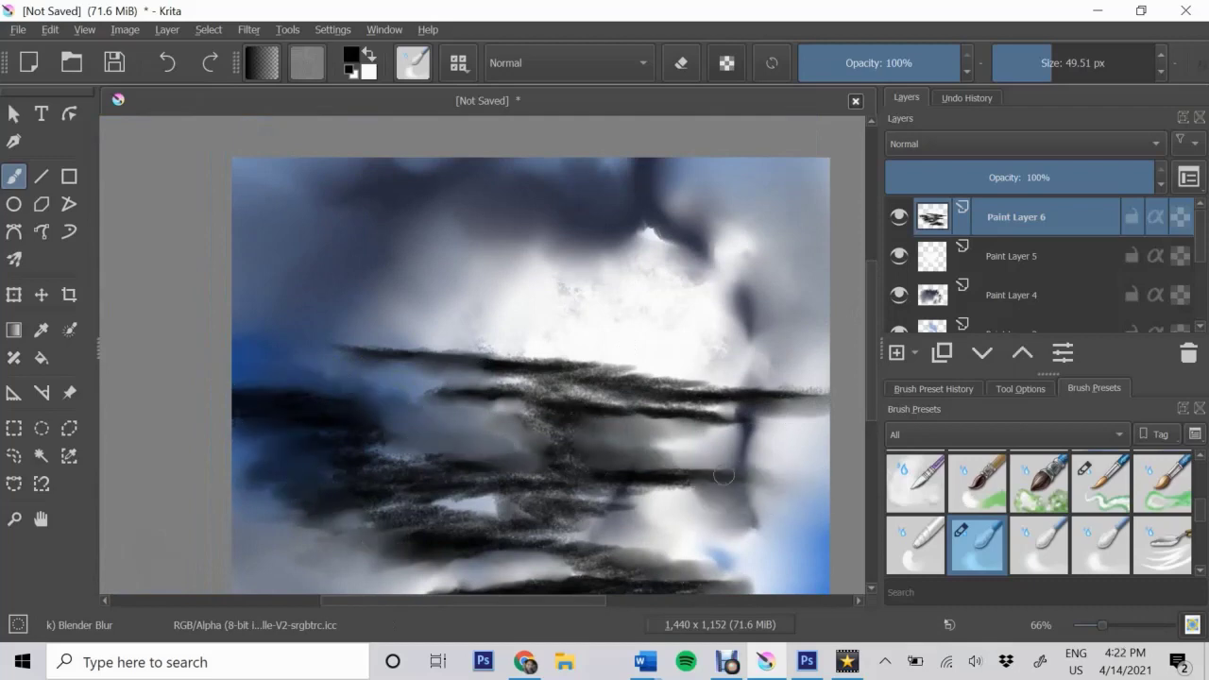
# Darken the upper-right sky on Paint Layer 4 with a 235 px blender, then add Paint Layer 7
pyautogui.press('pagedown')
pyautogui.press('pagedown')
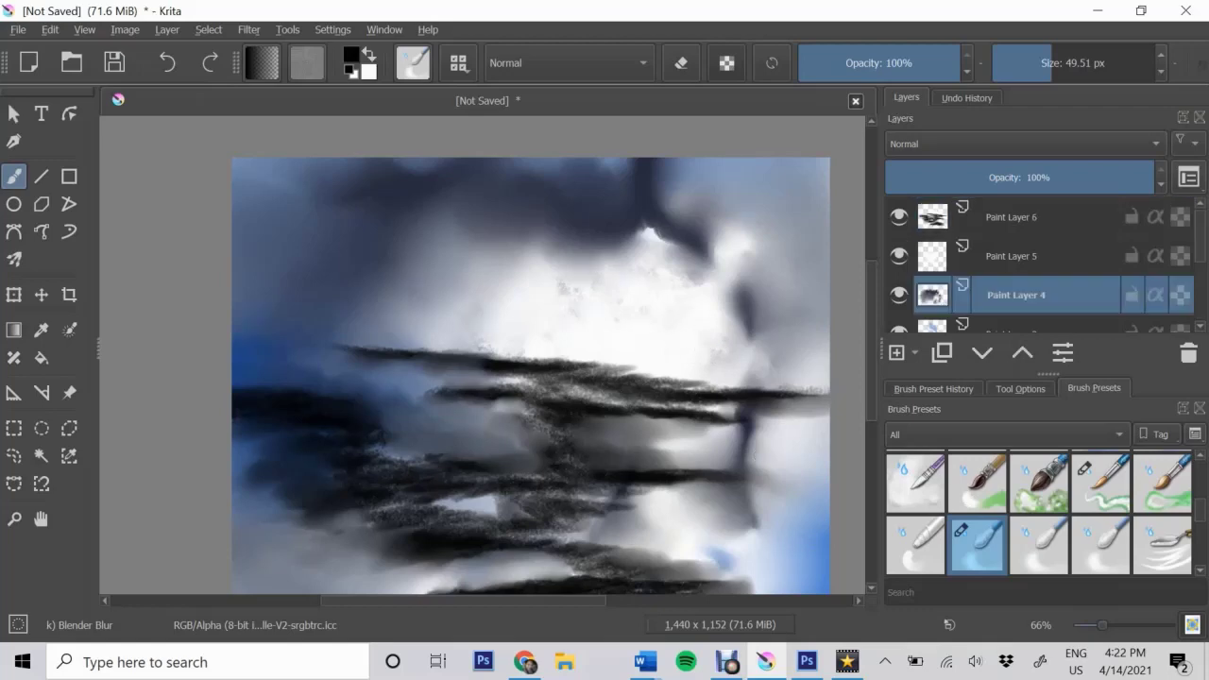
pyautogui.moveTo(472, 216); pyautogui.dragTo(567, 215)
pyautogui.moveTo(612, 298); pyautogui.dragTo(769, 202)
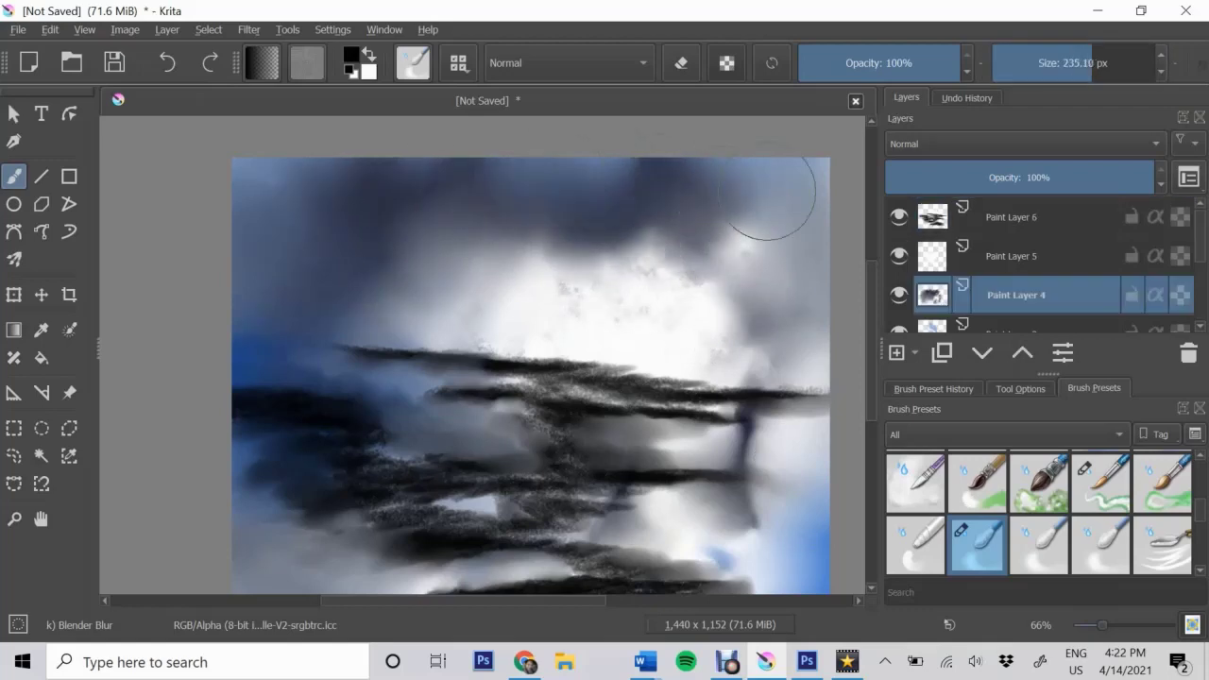
pyautogui.press('pageup')
pyautogui.press('pageup')
pyautogui.press('Insert')
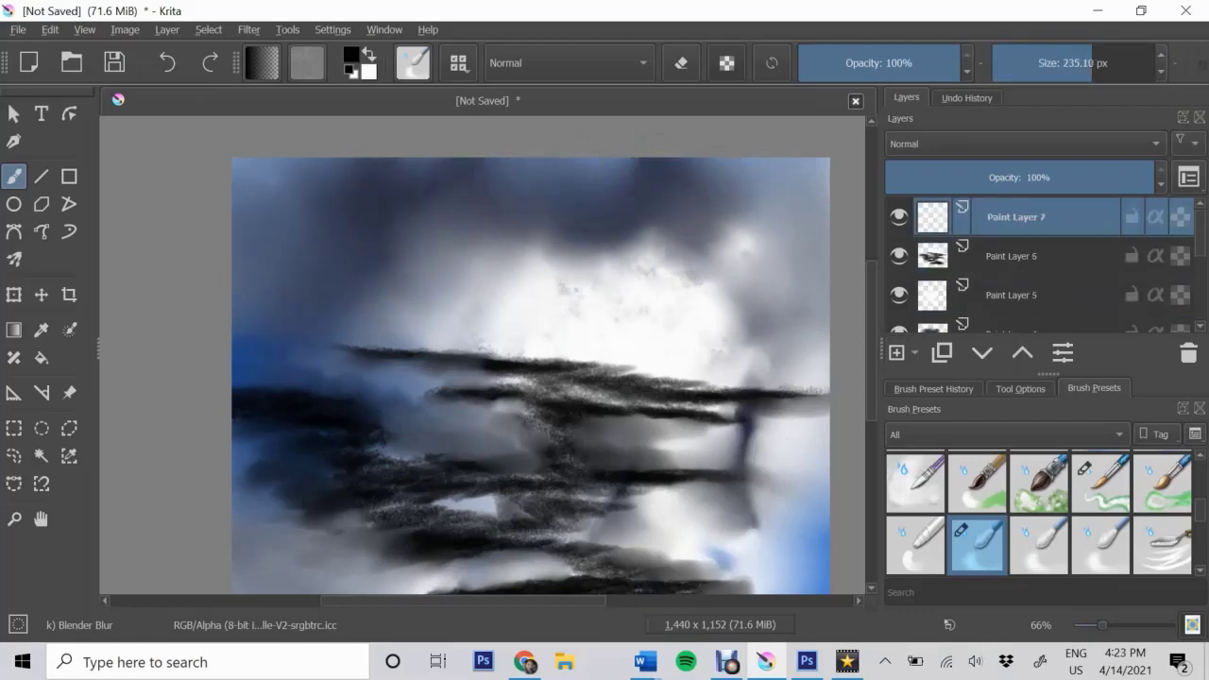
# Paint white WaterC Grain Tilt surf strokes across the left, centre and lower left
pyautogui.press('/')
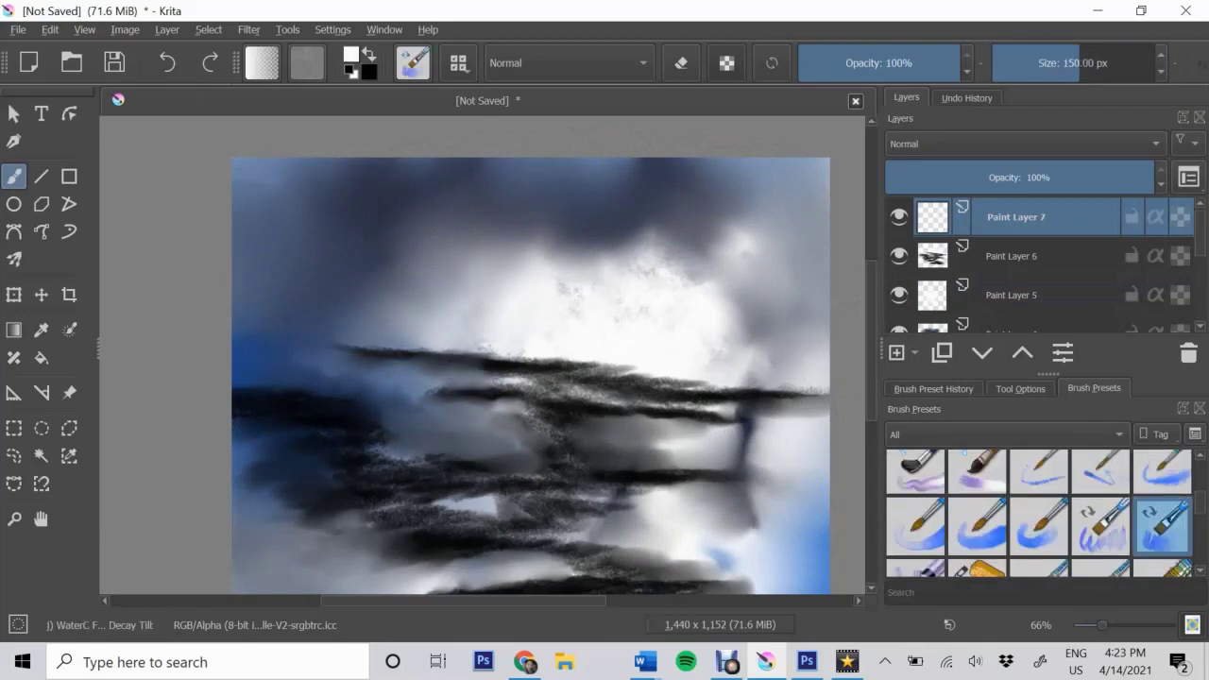
pyautogui.press('x')
pyautogui.press('/')
pyautogui.moveTo(813, 406); pyautogui.dragTo(407, 425)
pyautogui.moveTo(407, 378); pyautogui.dragTo(260, 373)
pyautogui.moveTo(307, 468); pyautogui.dragTo(236, 467)
pyautogui.moveTo(340, 529); pyautogui.dragTo(246, 581)
# Extend the white surf along the lower left, bottom and up the right edge
pyautogui.scroll(-2, 293, 587)
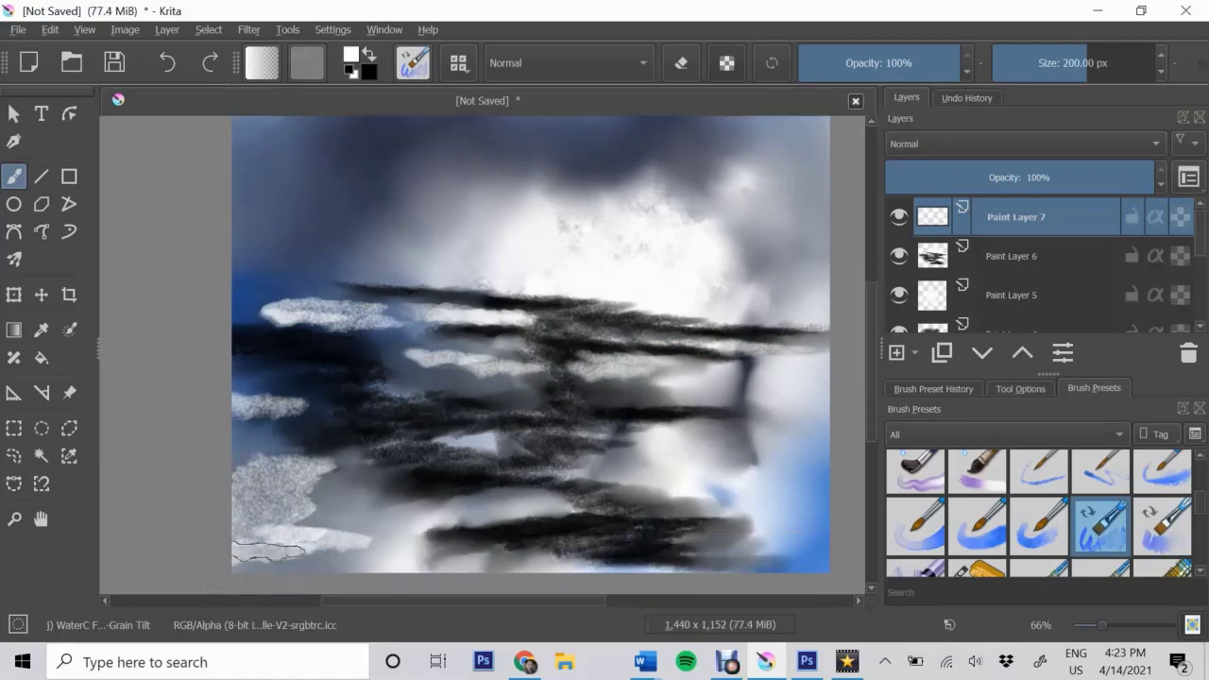
pyautogui.moveTo(416, 567); pyautogui.dragTo(236, 548)
pyautogui.moveTo(425, 515); pyautogui.dragTo(241, 444)
pyautogui.moveTo(826, 402)
pyautogui.mouseDown()
pyautogui.moveTo(822, 507)
pyautogui.moveTo(661, 565)
pyautogui.mouseUp()
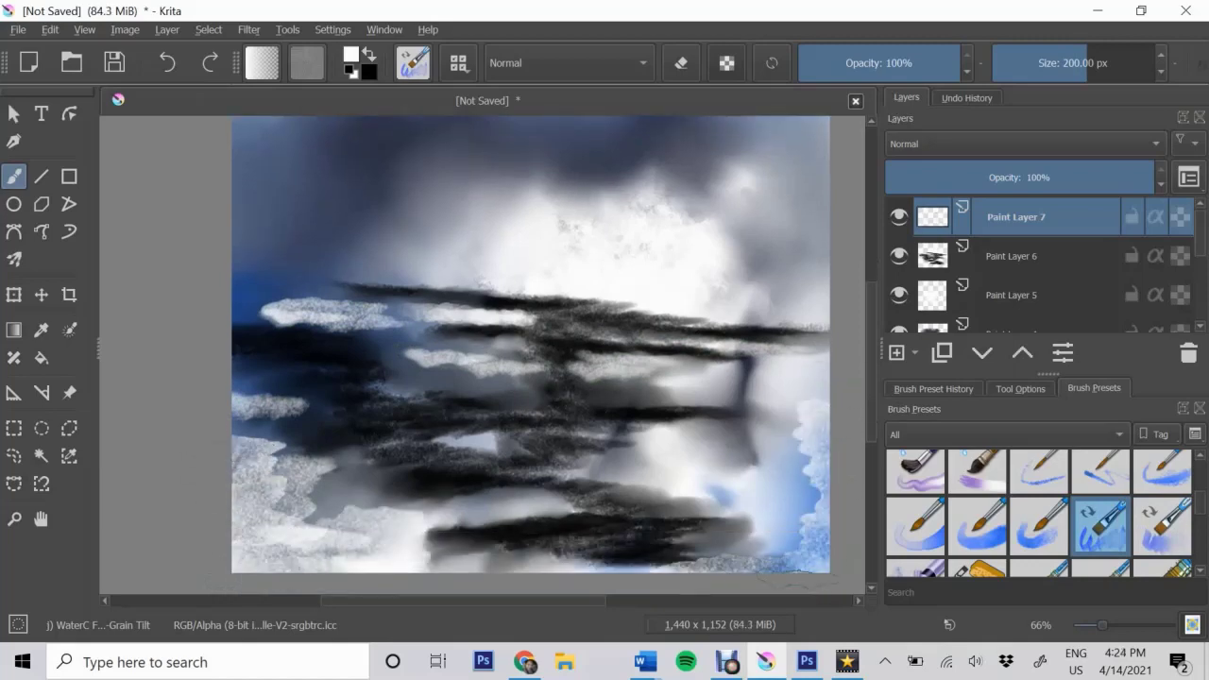
pyautogui.moveTo(830, 564); pyautogui.dragTo(668, 567)
pyautogui.moveTo(813, 529)
pyautogui.mouseDown()
pyautogui.moveTo(777, 431)
pyautogui.moveTo(774, 510)
pyautogui.mouseUp()
# Blend the white surf and central dark streaks, then add Paint Layer 8
pyautogui.press('/')
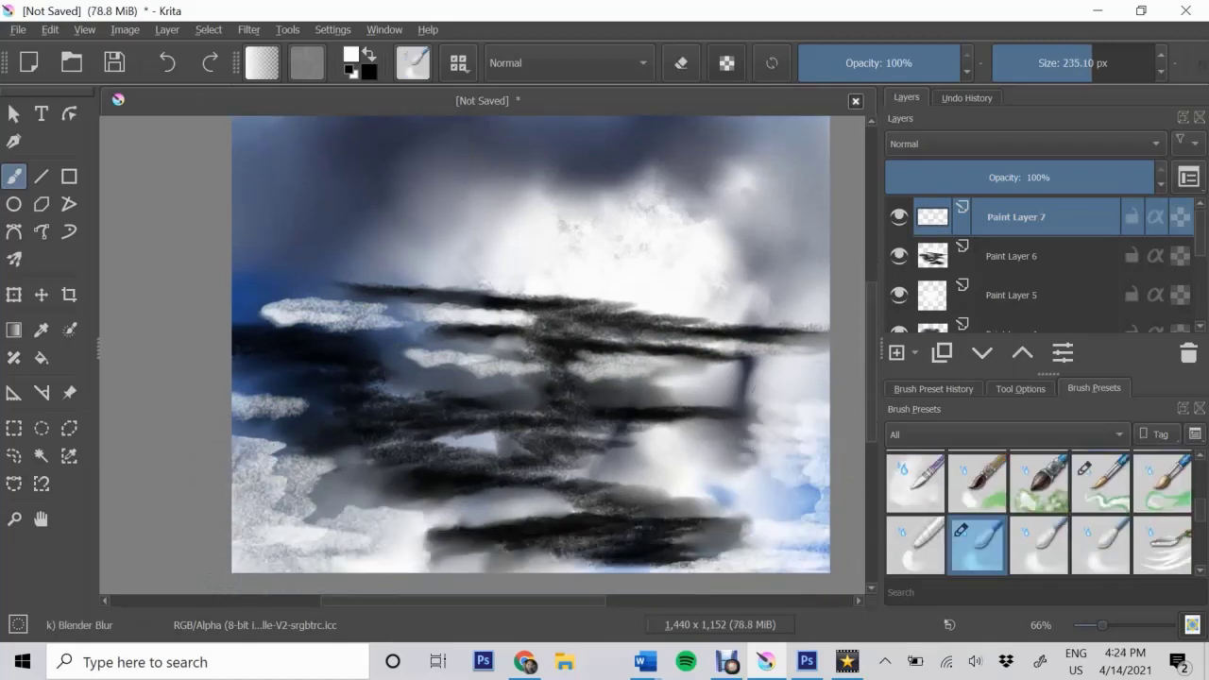
pyautogui.moveTo(296, 379); pyautogui.dragTo(259, 326)
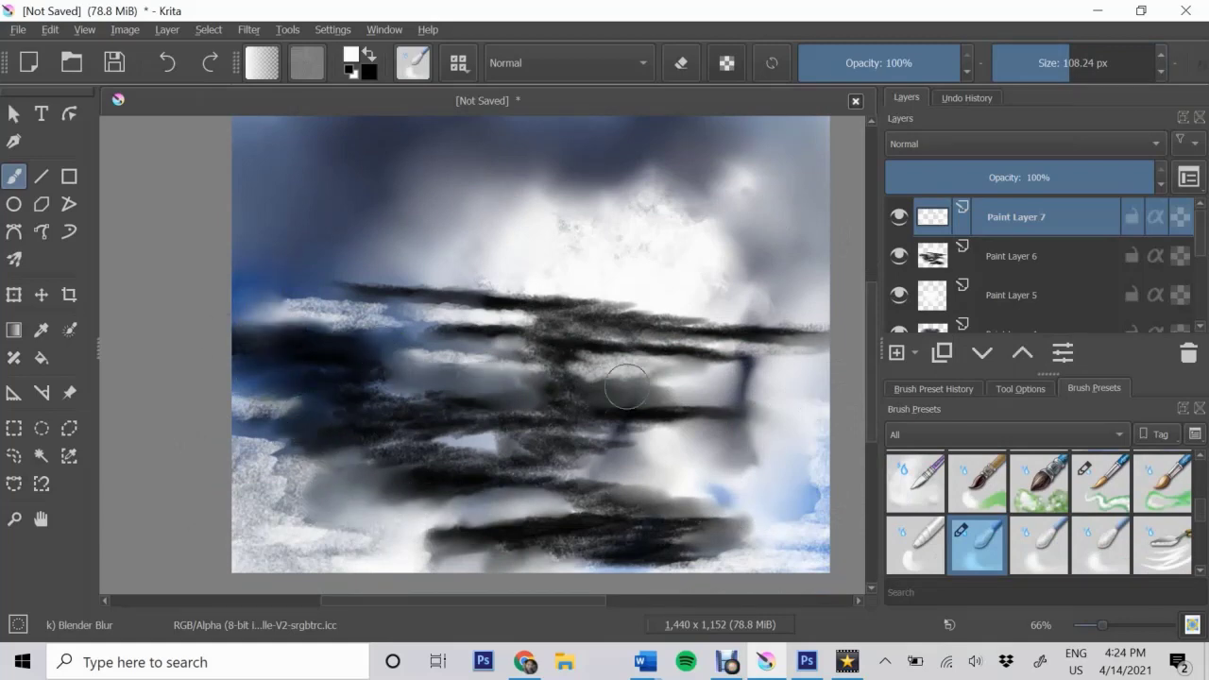
pyautogui.moveTo(626, 386)
pyautogui.mouseDown()
pyautogui.moveTo(516, 292)
pyautogui.moveTo(630, 352)
pyautogui.mouseUp()
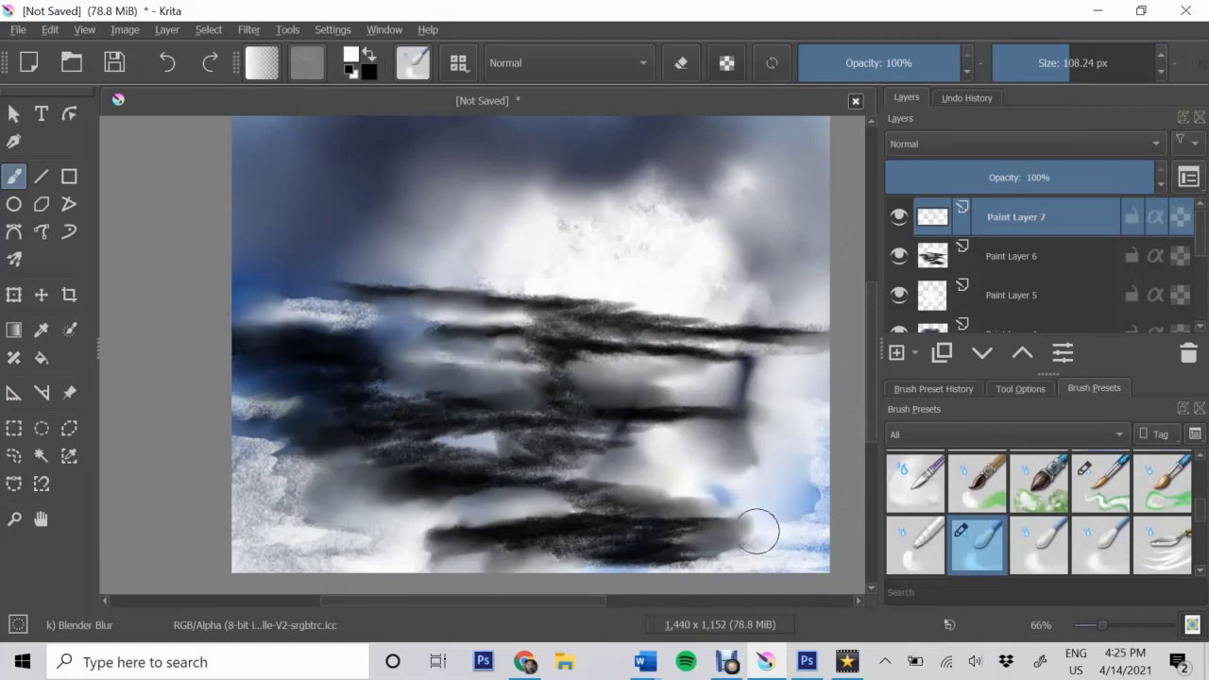
pyautogui.press('Insert')
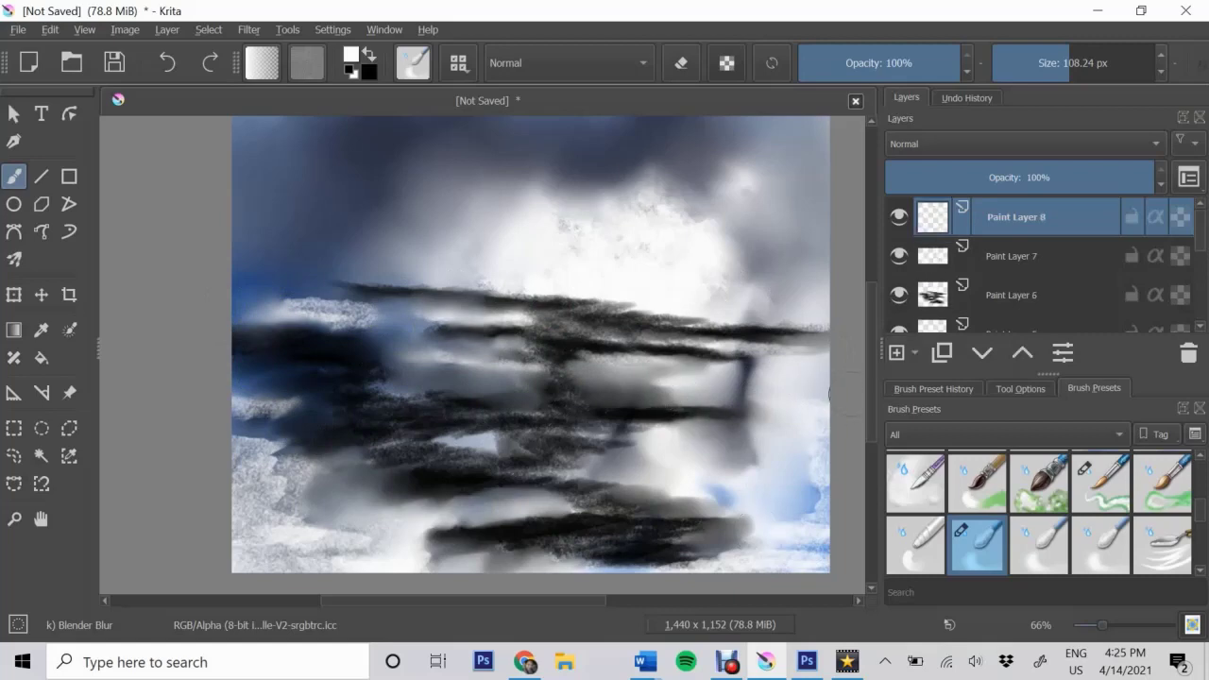
# Paint yellow WaterC WideArea strokes across the left-centre, middle, lower canvas and upper right
pyautogui.click(1162, 543)
pyautogui.click(351, 55)
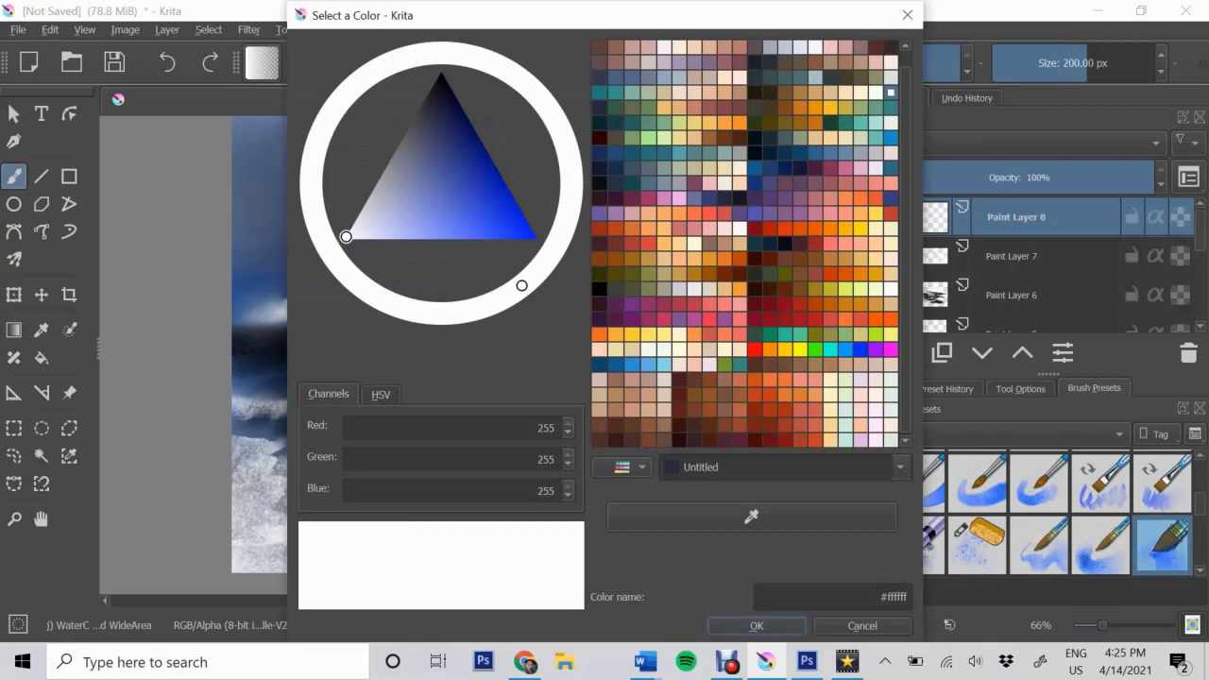
pyautogui.moveTo(473, 15); pyautogui.dragTo(834, 15)
pyautogui.click(993, 167)
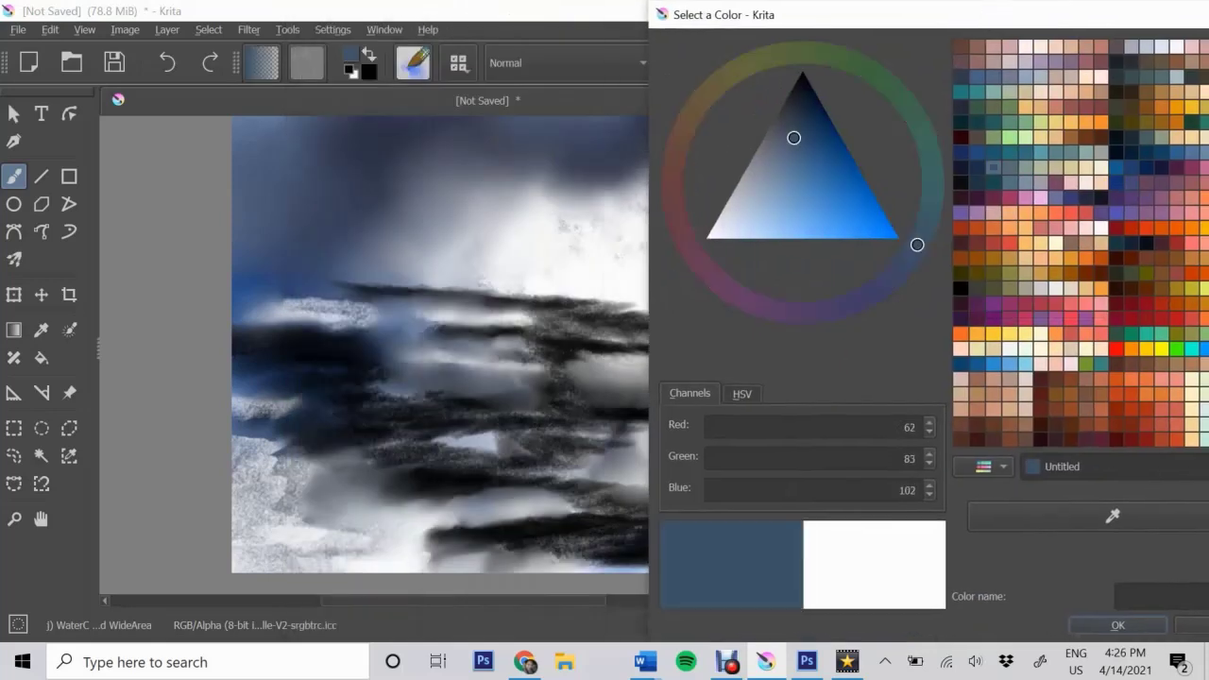
pyautogui.click(992, 333)
pyautogui.click(1118, 626)
pyautogui.moveTo(359, 283)
pyautogui.mouseDown()
pyautogui.moveTo(435, 397)
pyautogui.moveTo(311, 472)
pyautogui.mouseUp()
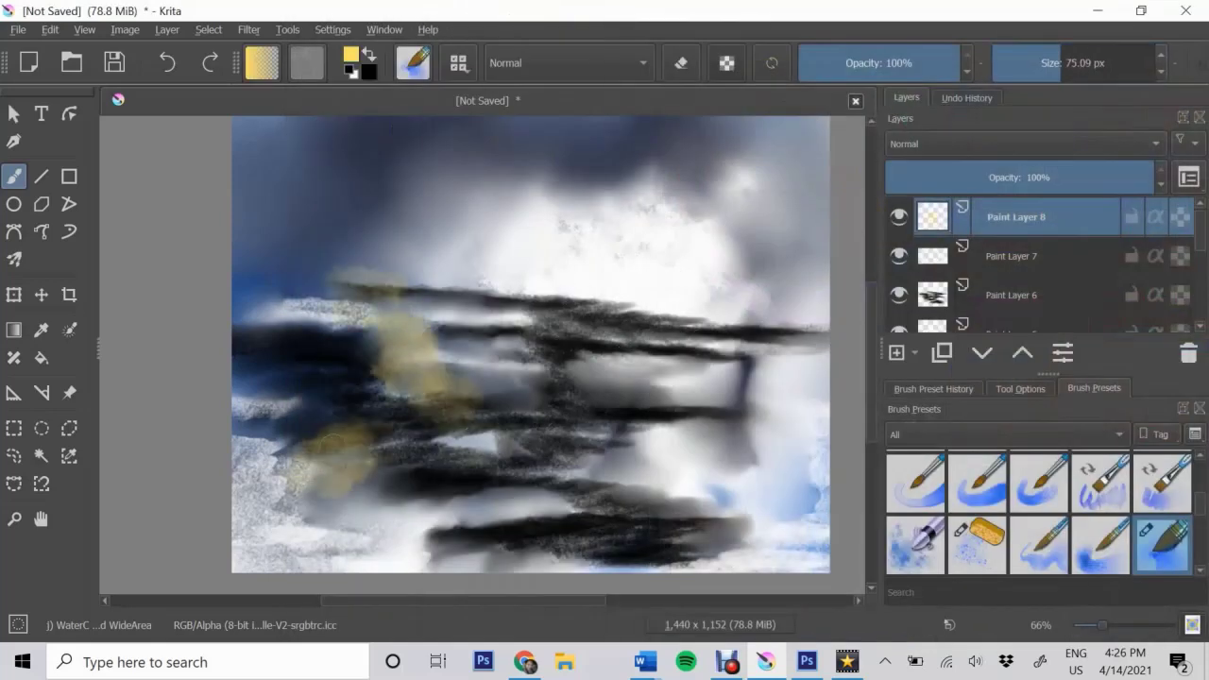
pyautogui.moveTo(378, 359); pyautogui.dragTo(558, 444)
pyautogui.moveTo(473, 558); pyautogui.dragTo(737, 510)
pyautogui.moveTo(643, 322)
pyautogui.mouseDown()
pyautogui.moveTo(816, 296)
pyautogui.moveTo(510, 397)
pyautogui.moveTo(359, 283)
pyautogui.mouseUp()
# Blend the yellow strokes into the dark sea streaks with Blender Blur
pyautogui.press('/')
pyautogui.moveTo(378, 387); pyautogui.dragTo(567, 444)
pyautogui.moveTo(284, 426); pyautogui.dragTo(485, 559)
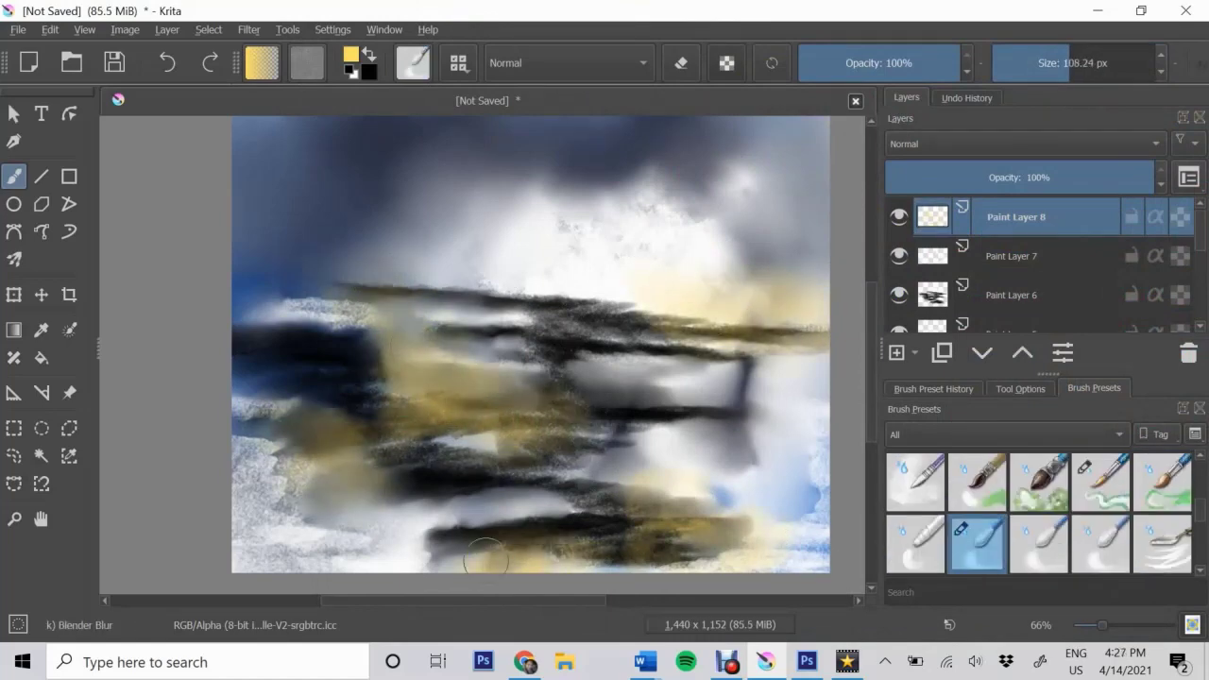
pyautogui.moveTo(529, 434)
pyautogui.mouseDown()
pyautogui.moveTo(350, 391)
pyautogui.moveTo(472, 416)
pyautogui.mouseUp()
pyautogui.moveTo(567, 359)
pyautogui.mouseDown()
pyautogui.moveTo(325, 400)
pyautogui.moveTo(666, 388)
pyautogui.mouseUp()
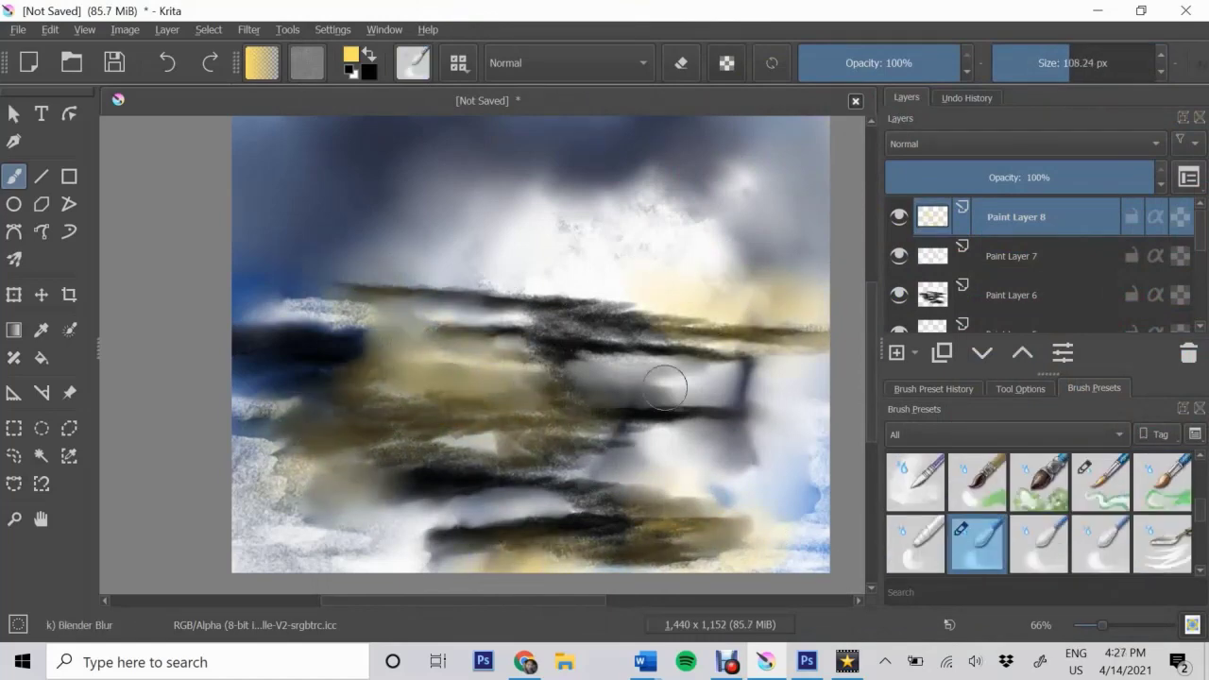
pyautogui.click(1011, 295)
pyautogui.scroll(-5, 1039, 510)
# Paint a yellow horizon line with the grainy watercolour brush and darken it with black strokes
pyautogui.click(1101, 482)
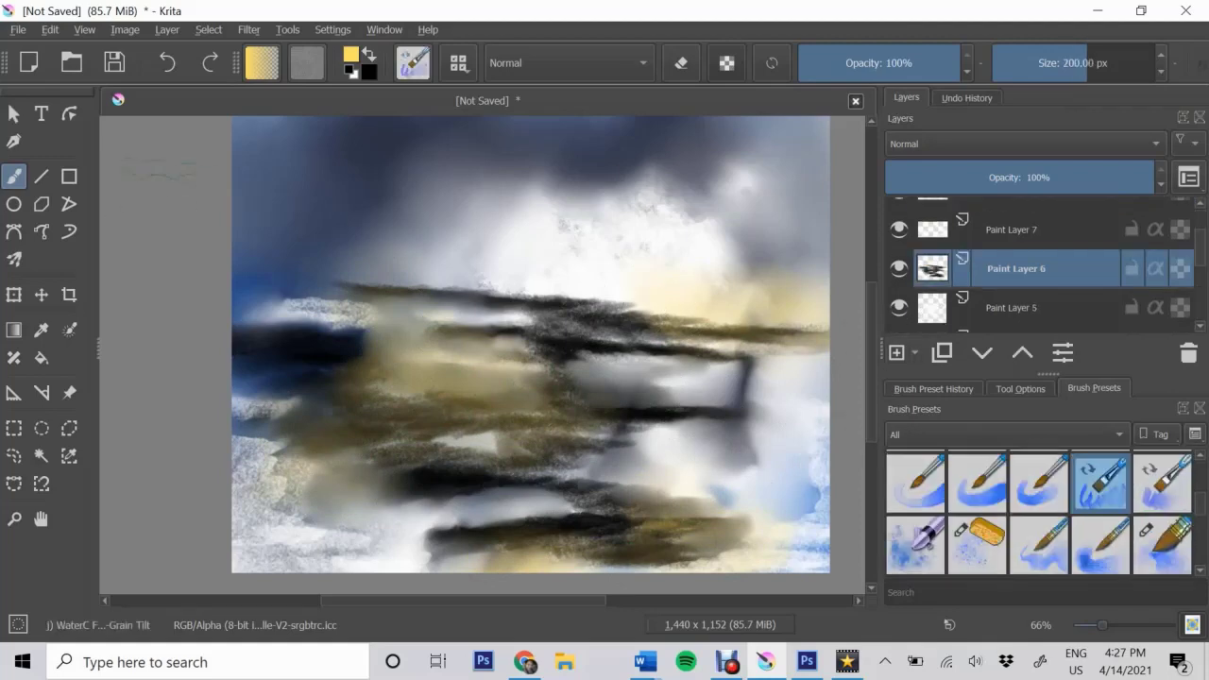
pyautogui.moveTo(798, 286); pyautogui.dragTo(830, 284)
pyautogui.press('x')
pyautogui.moveTo(351, 288)
pyautogui.mouseDown()
pyautogui.moveTo(822, 297)
pyautogui.moveTo(495, 289)
pyautogui.moveTo(830, 283)
pyautogui.mouseUp()
pyautogui.moveTo(391, 289); pyautogui.dragTo(662, 295)
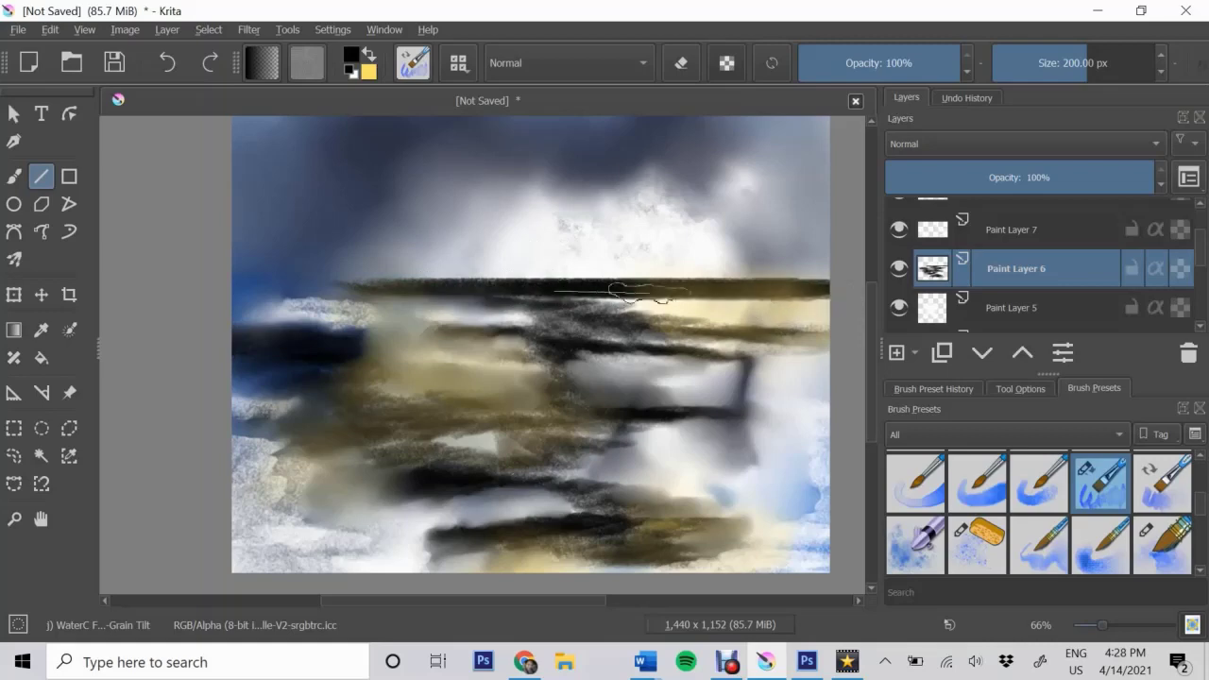
# Back on Paint Layer 6, blur the dark horizontal band across the sea with Blender Blur
pyautogui.press('/')
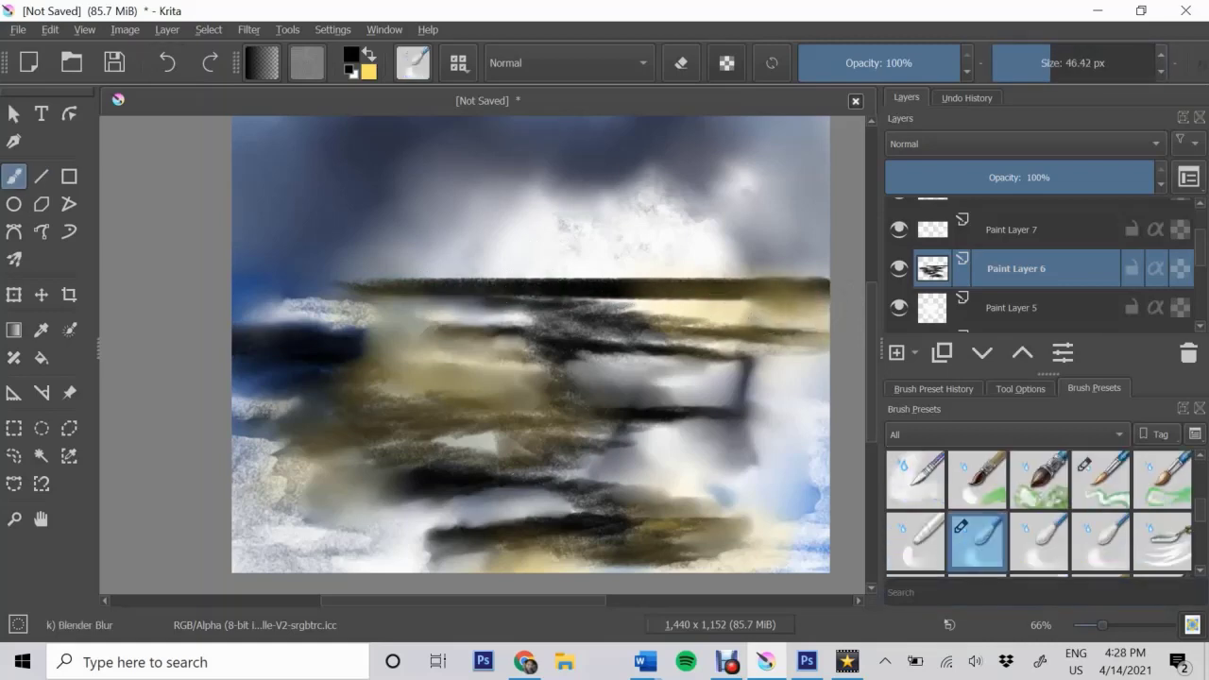
pyautogui.press(',')
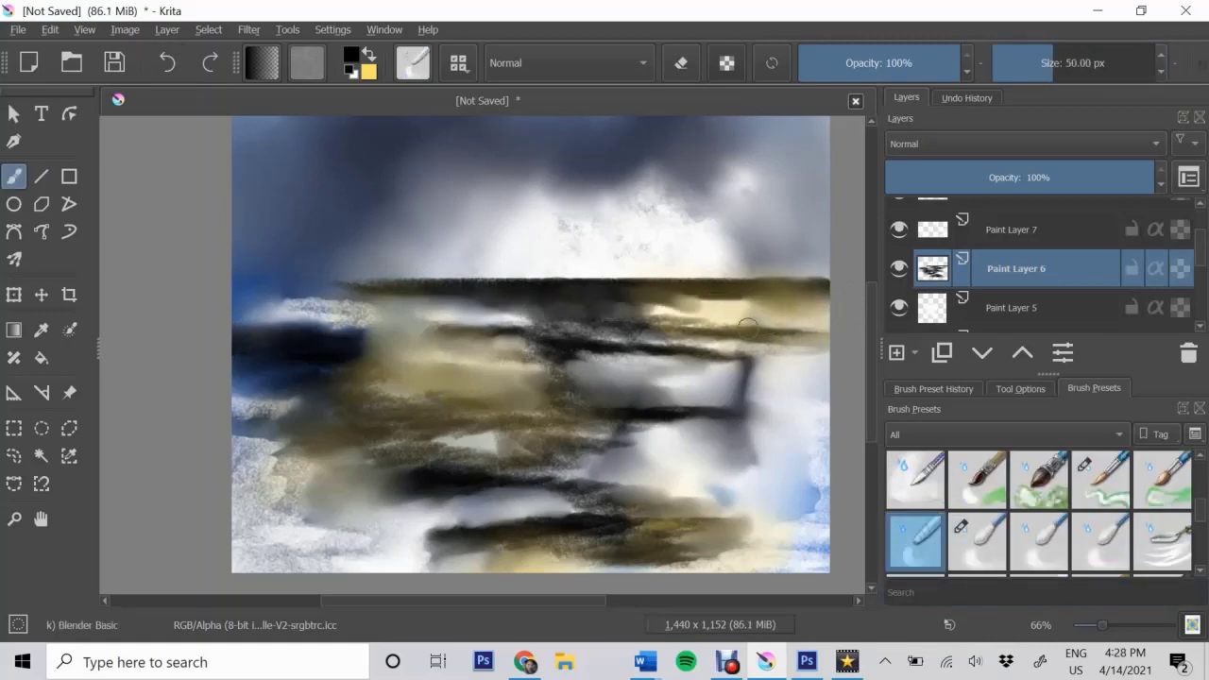
pyautogui.press('pageup')
pyautogui.press('pageup')
pyautogui.press('/')
pyautogui.press('e')
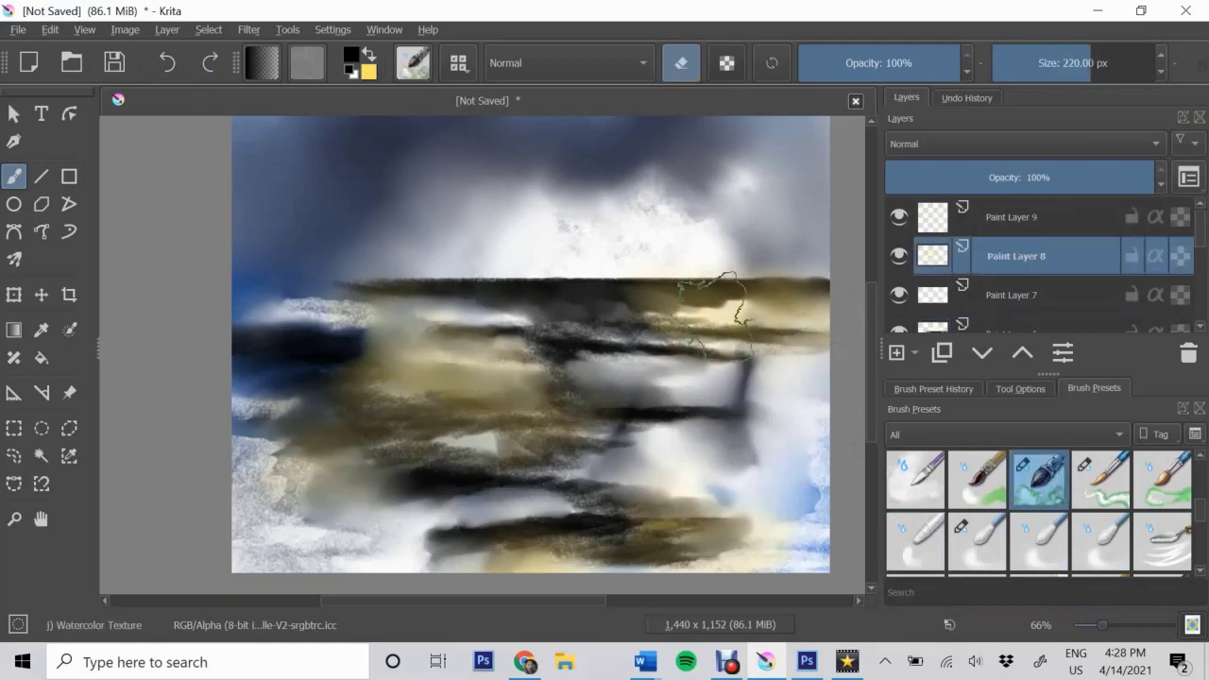
pyautogui.press('/')
pyautogui.press('pagedown')
pyautogui.press('pagedown')
pyautogui.press('e')
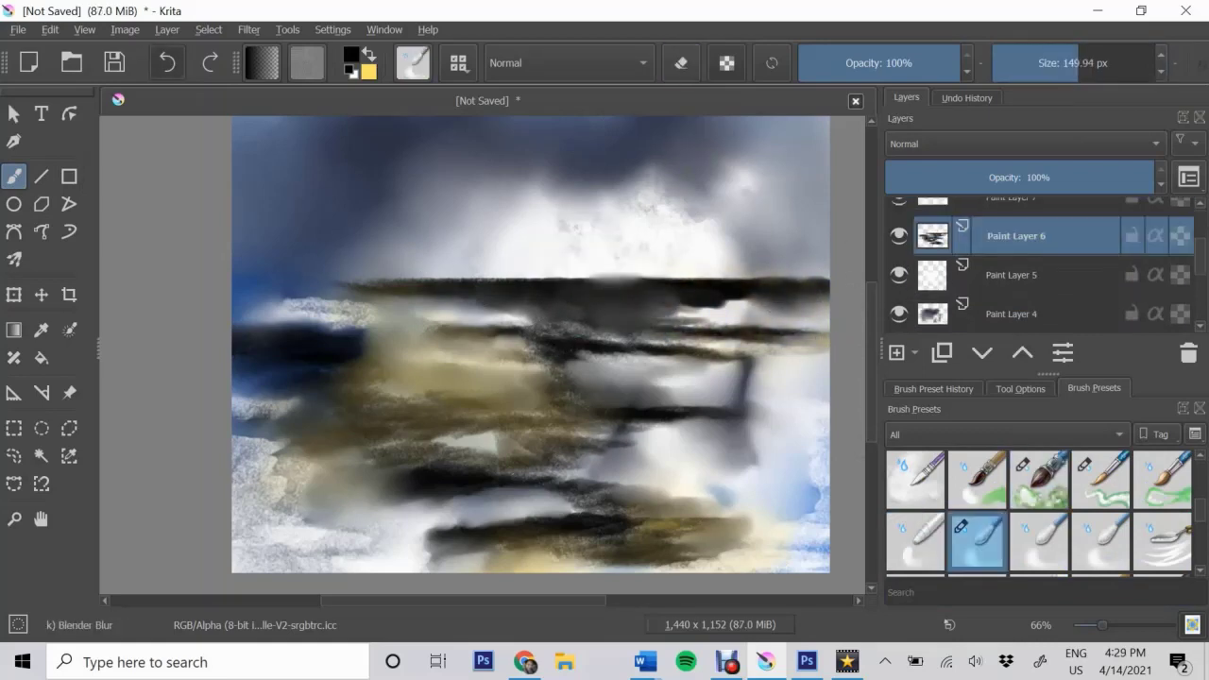
pyautogui.press(',')
pyautogui.press('.')
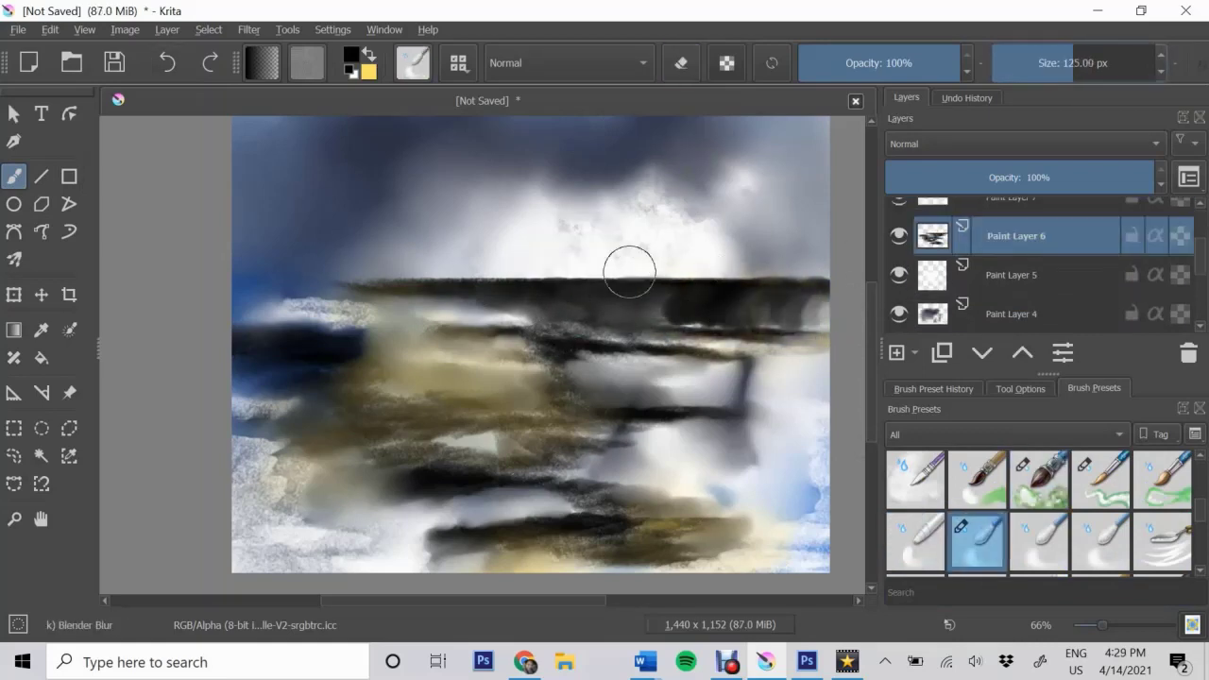
pyautogui.moveTo(813, 307); pyautogui.dragTo(554, 302)
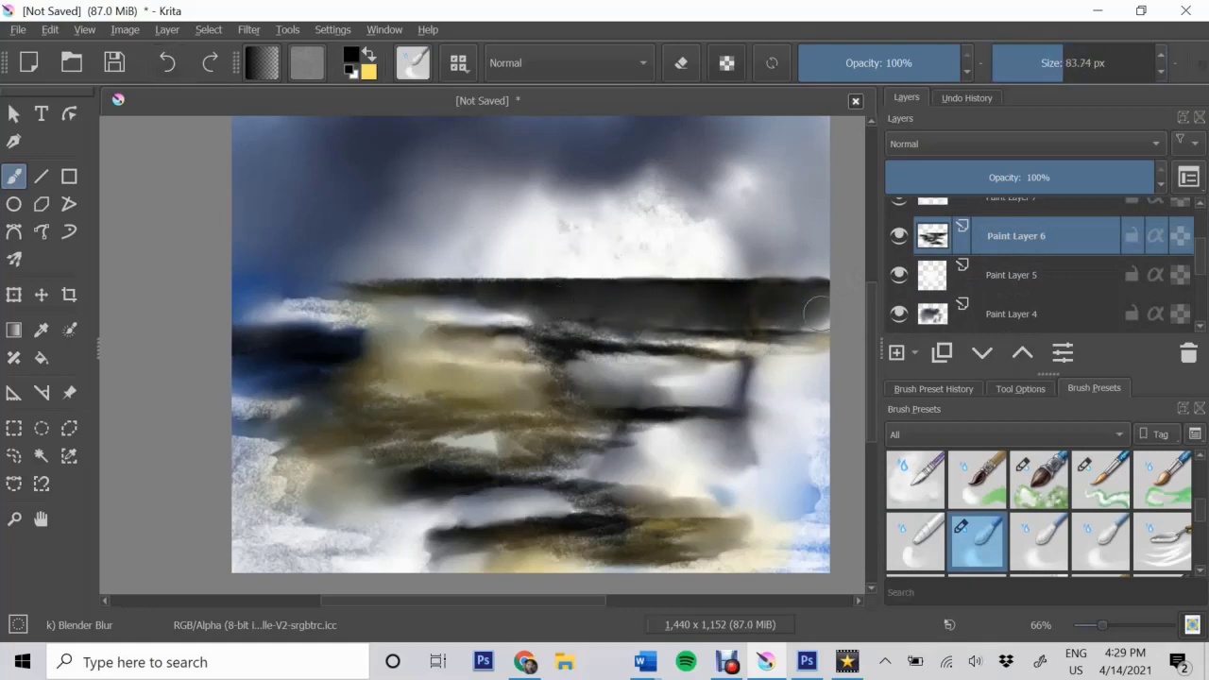
pyautogui.moveTo(822, 312); pyautogui.dragTo(526, 312)
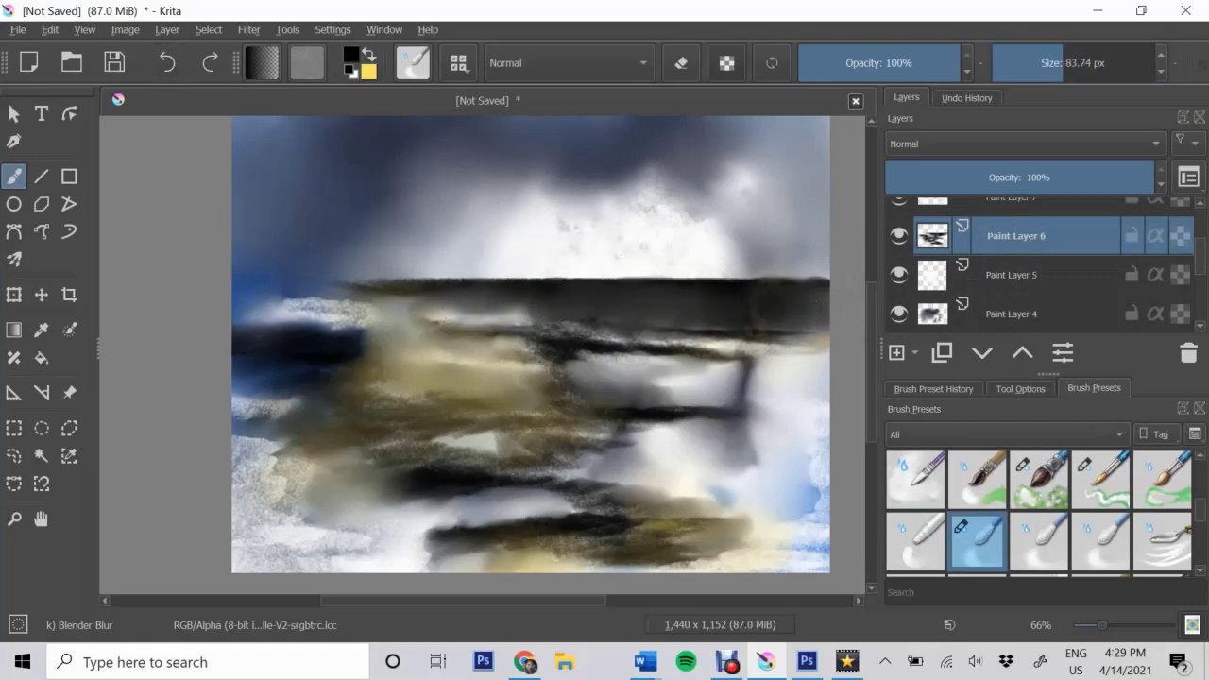
# Smear dark paint on the right with Blender Basic and blur the lower sea bands
pyautogui.press(',')
pyautogui.moveTo(650, 353)
pyautogui.mouseDown()
pyautogui.moveTo(717, 374)
pyautogui.moveTo(641, 369)
pyautogui.mouseUp()
pyautogui.press('.')
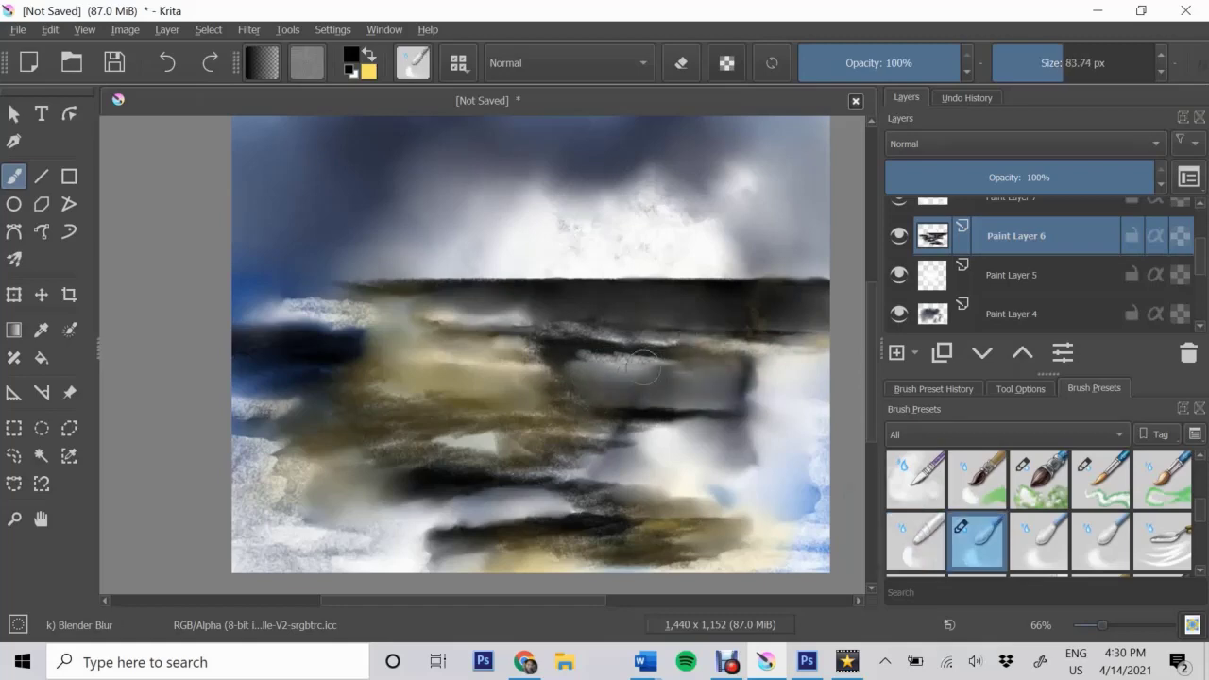
pyautogui.moveTo(452, 487); pyautogui.dragTo(651, 555)
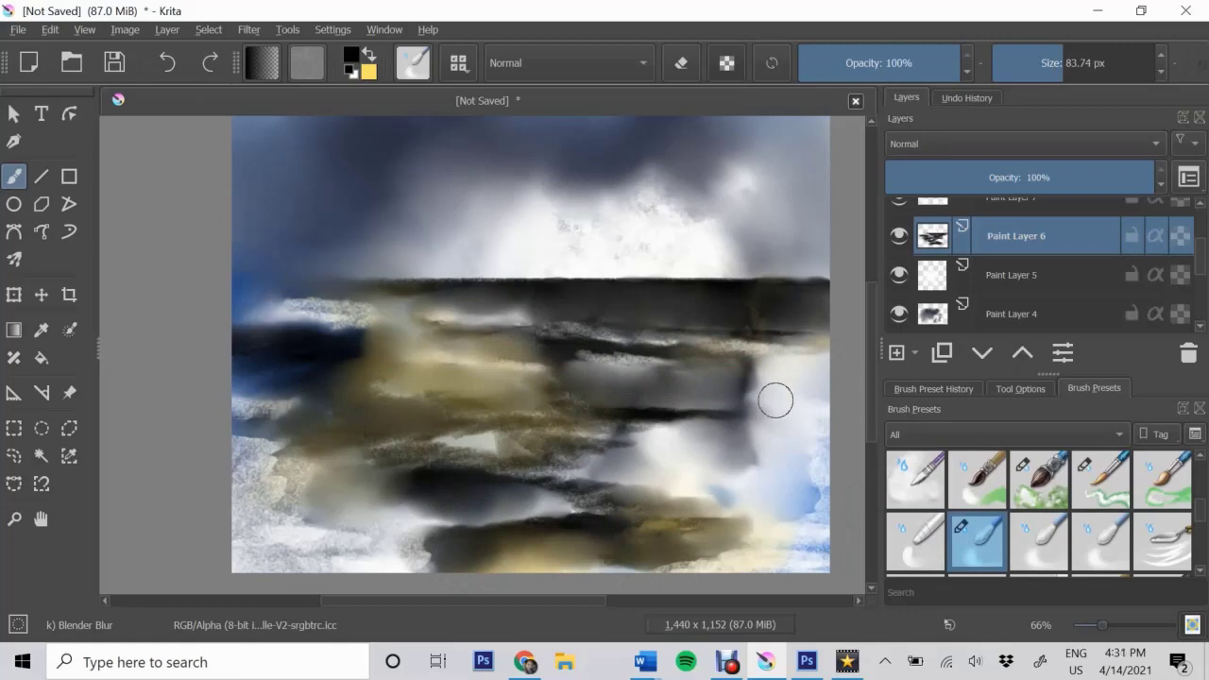
# Paint dark watercolour strokes across the lower sea on Paint Layer 9
pyautogui.scroll(-2, 1039, 510)
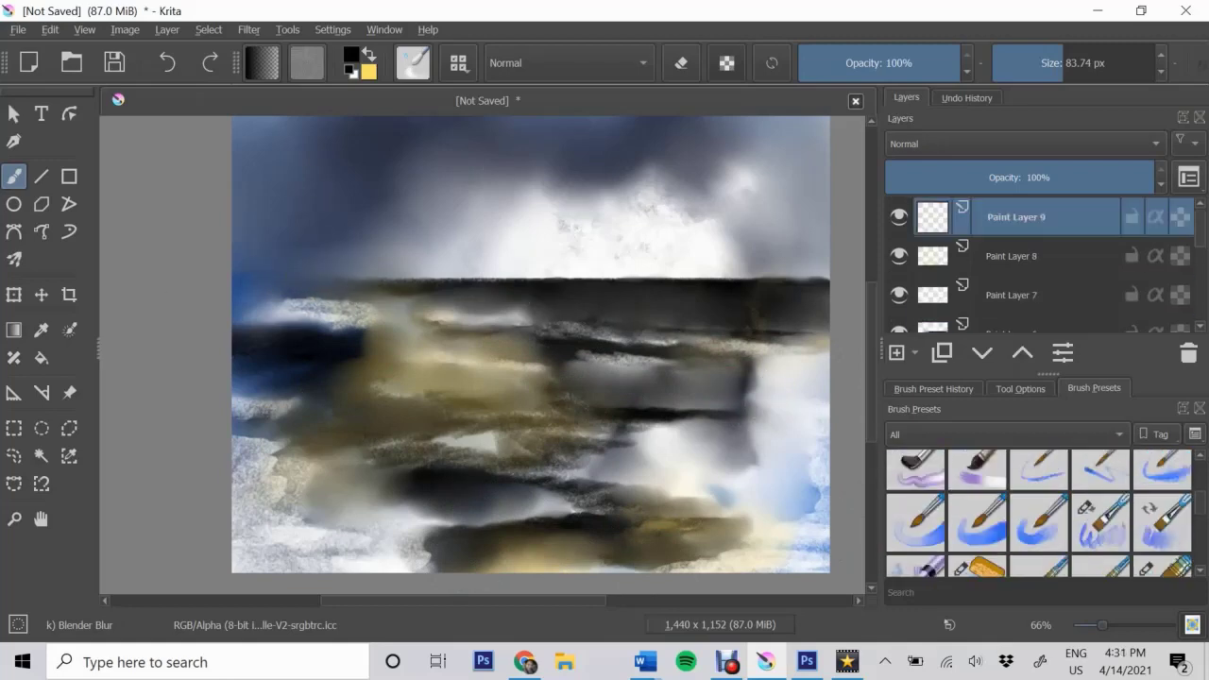
pyautogui.click(1101, 523)
pyautogui.moveTo(316, 336); pyautogui.dragTo(515, 373)
pyautogui.moveTo(567, 335)
pyautogui.mouseDown()
pyautogui.moveTo(610, 386)
pyautogui.moveTo(378, 392)
pyautogui.moveTo(283, 444)
pyautogui.moveTo(812, 529)
pyautogui.moveTo(604, 562)
pyautogui.moveTo(331, 557)
pyautogui.moveTo(534, 500)
pyautogui.mouseUp()
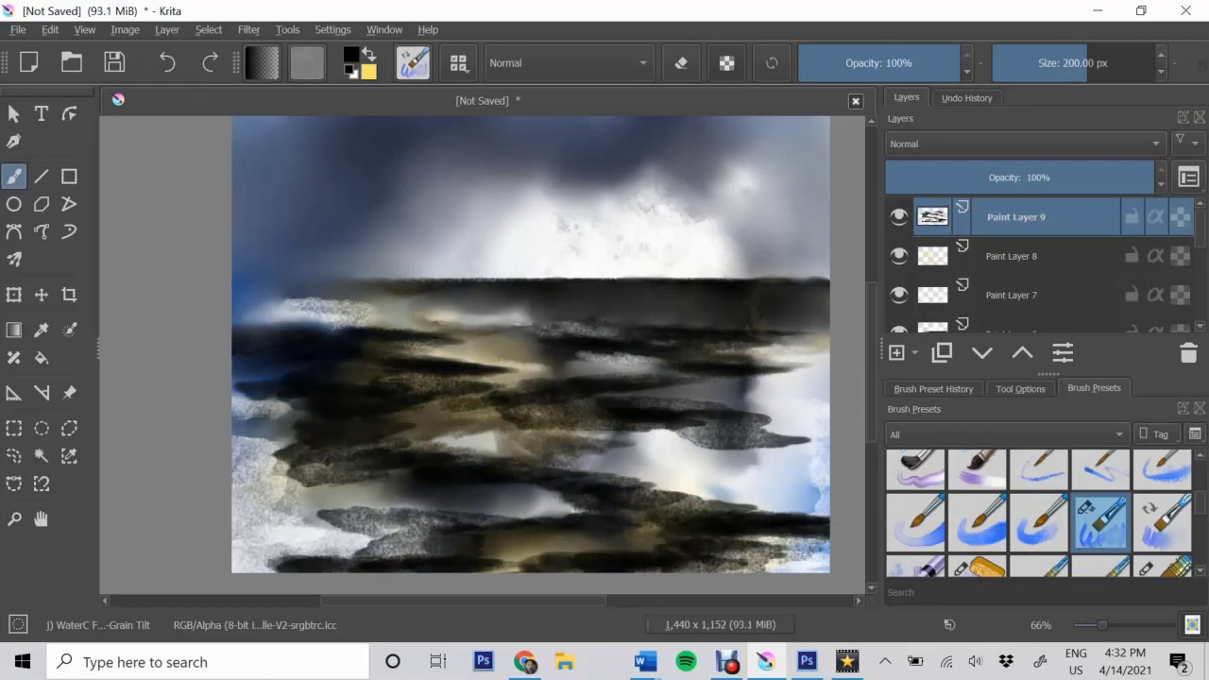
# Blend the dark strokes with Blender Blur, smoothing the bottom and smearing the middle left and right
pyautogui.scroll(-3, 1039, 510)
pyautogui.click(978, 501)
pyautogui.moveTo(241, 553); pyautogui.dragTo(378, 540)
pyautogui.moveTo(527, 558)
pyautogui.mouseDown()
pyautogui.moveTo(678, 478)
pyautogui.moveTo(431, 410)
pyautogui.moveTo(444, 387)
pyautogui.mouseUp()
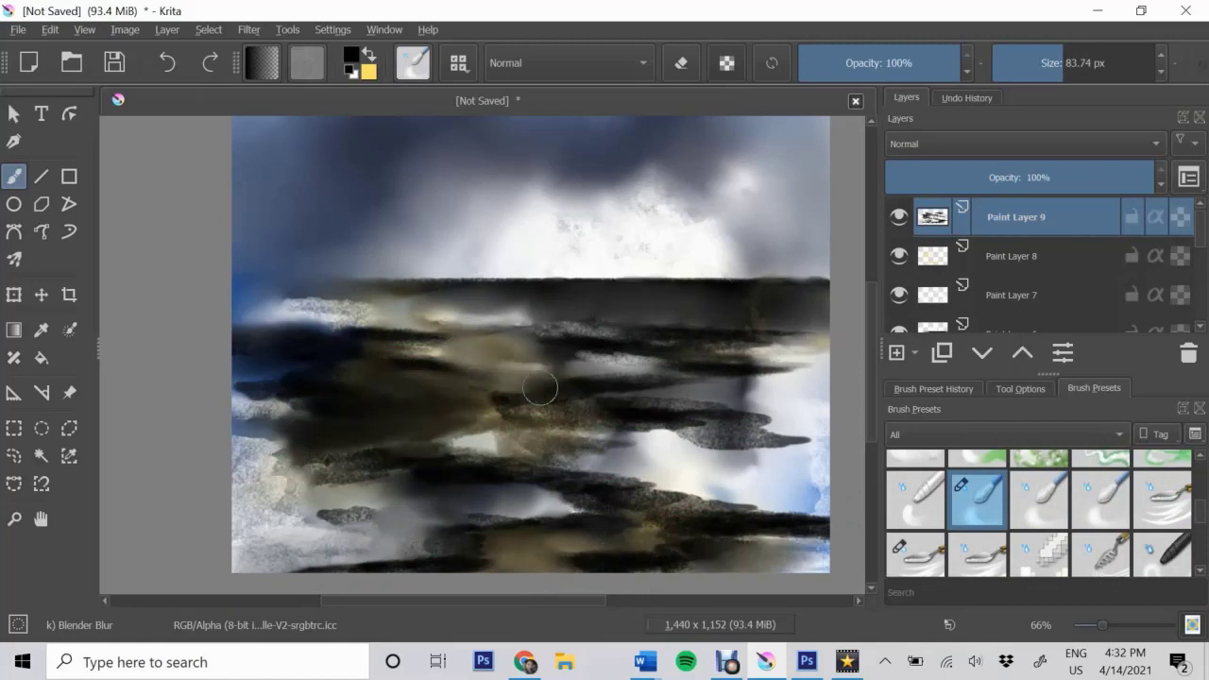
pyautogui.moveTo(540, 387); pyautogui.dragTo(311, 324)
pyautogui.moveTo(552, 374); pyautogui.dragTo(820, 366)
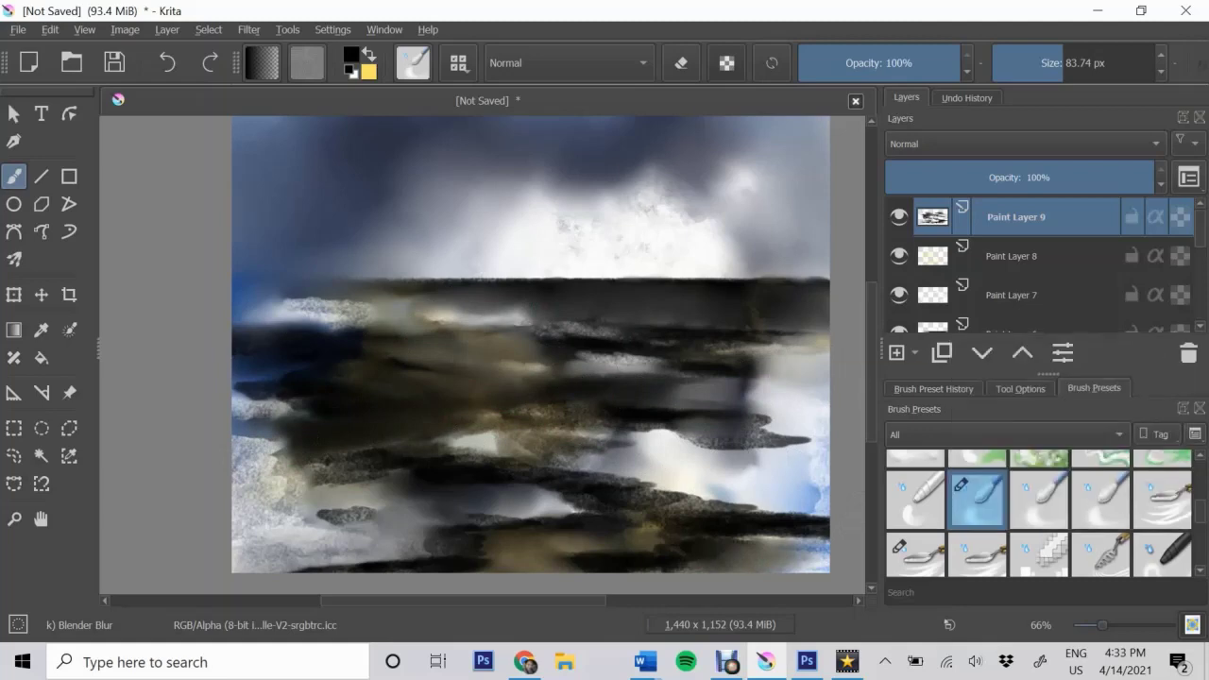
# Rake yellow horizontal ripple streaks along the left edge and right side of the sea
pyautogui.scroll(-1, 1101, 548)
pyautogui.click(1101, 541)
pyautogui.press('x')
pyautogui.moveTo(201, 458); pyautogui.dragTo(318, 342)
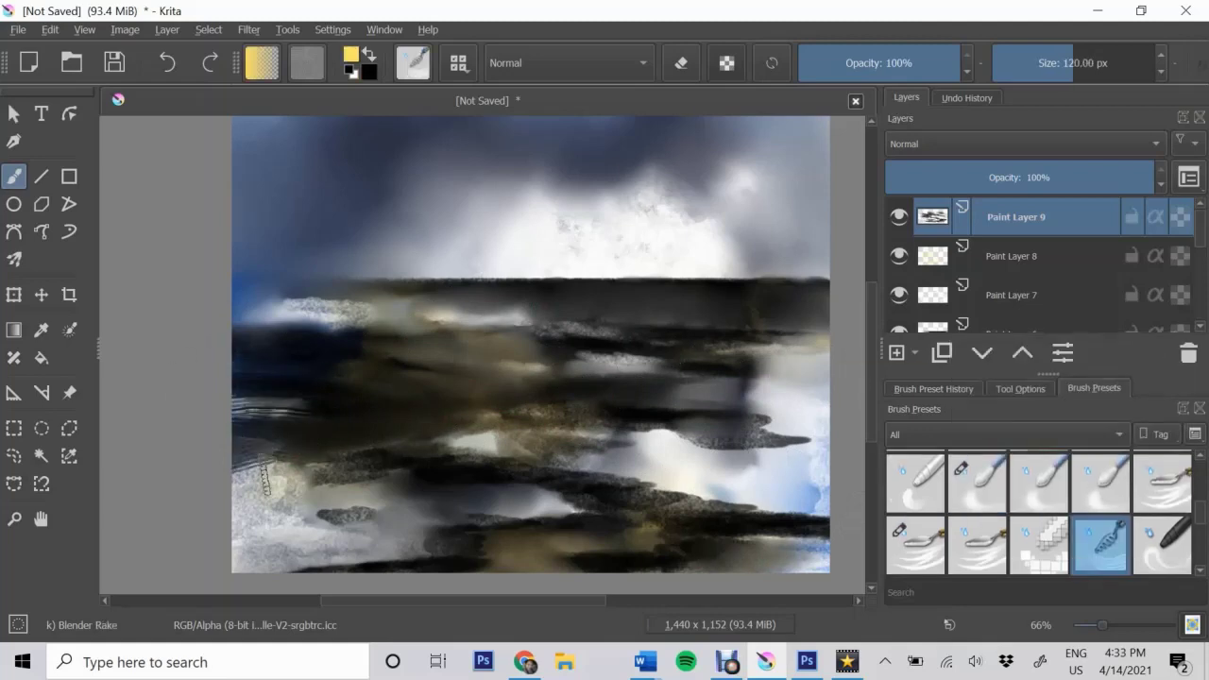
pyautogui.moveTo(822, 354); pyautogui.dragTo(737, 368)
pyautogui.moveTo(822, 430); pyautogui.dragTo(661, 459)
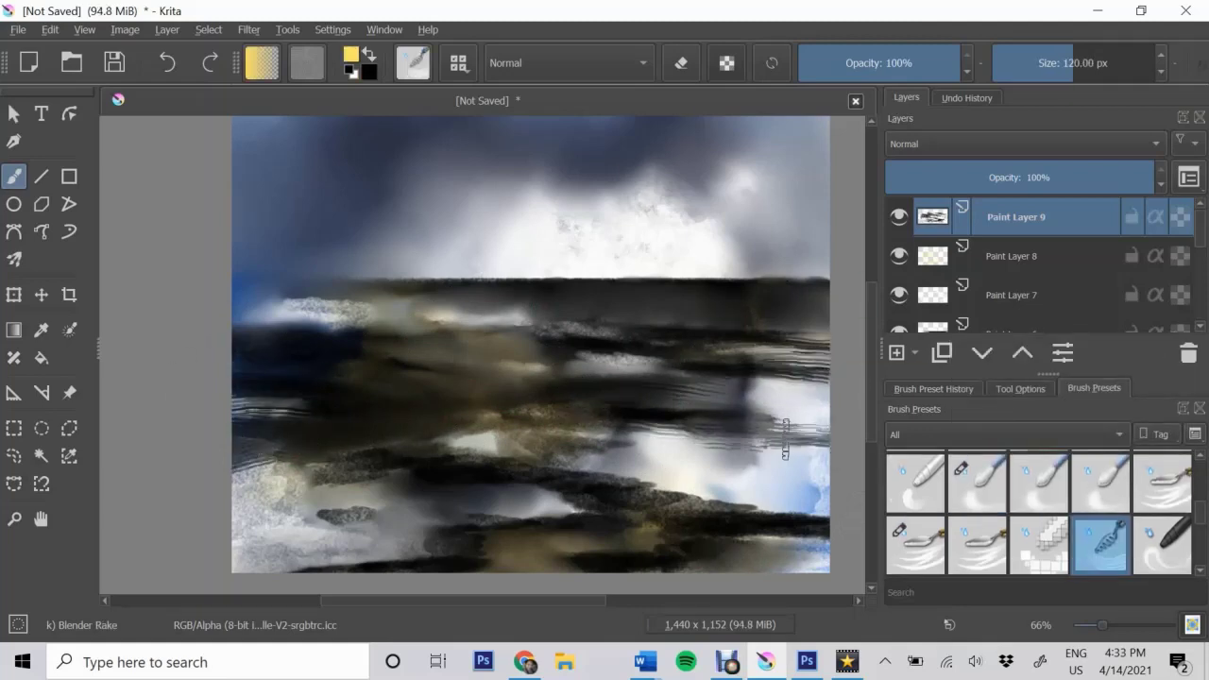
pyautogui.scroll(-3, 1040, 510)
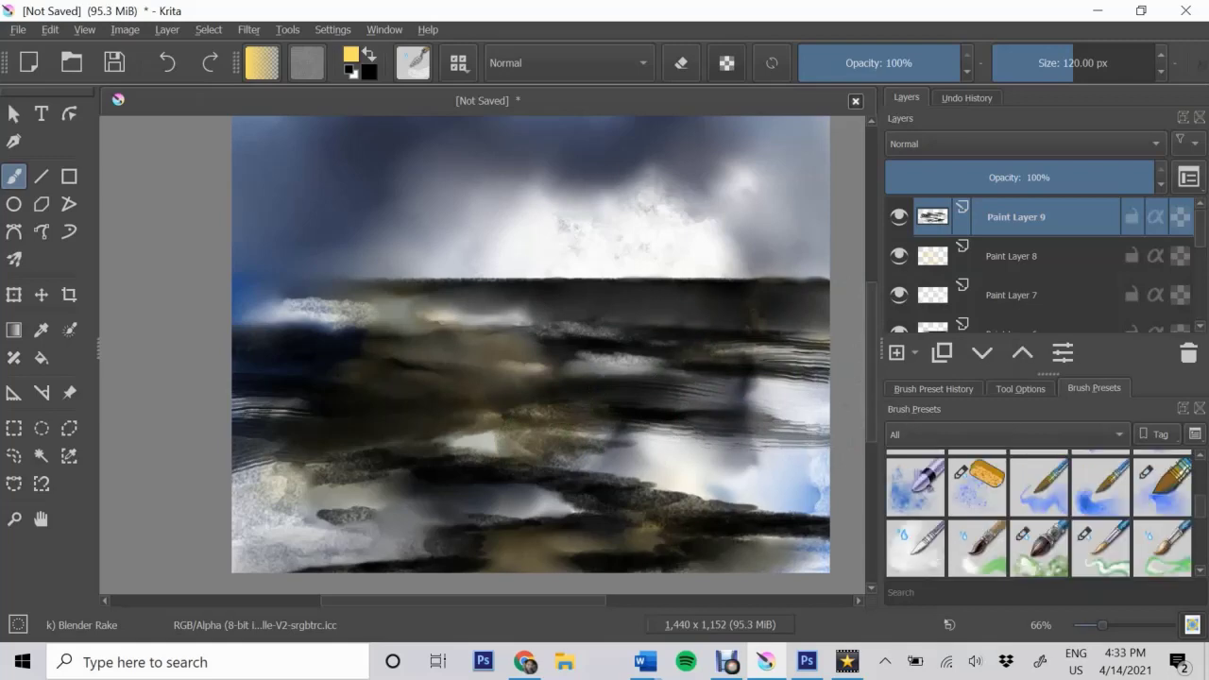
pyautogui.scroll(-3, 1039, 510)
pyautogui.scroll(-3, 1039, 510)
pyautogui.click(1039, 499)
# Pick a light grey-blue colour and try a light patch in the sea, then undo it
pyautogui.click(351, 54)
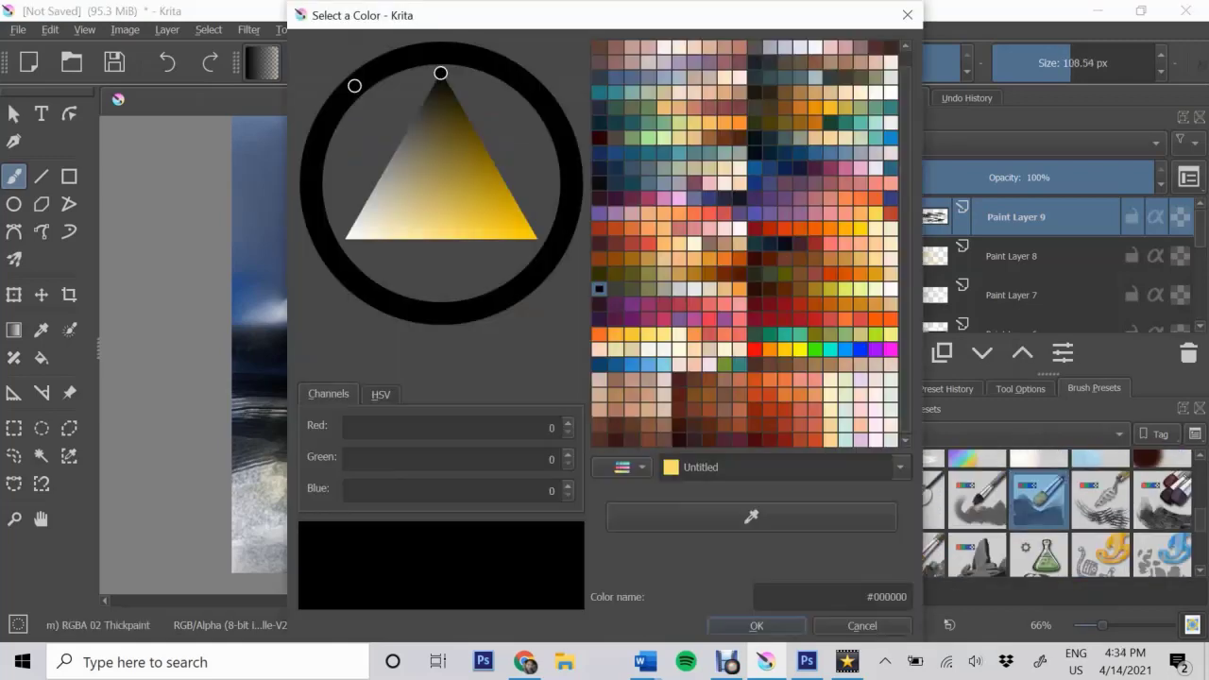
pyautogui.click(548, 256)
pyautogui.click(375, 205)
pyautogui.click(769, 626)
pyautogui.moveTo(604, 359); pyautogui.dragTo(472, 364)
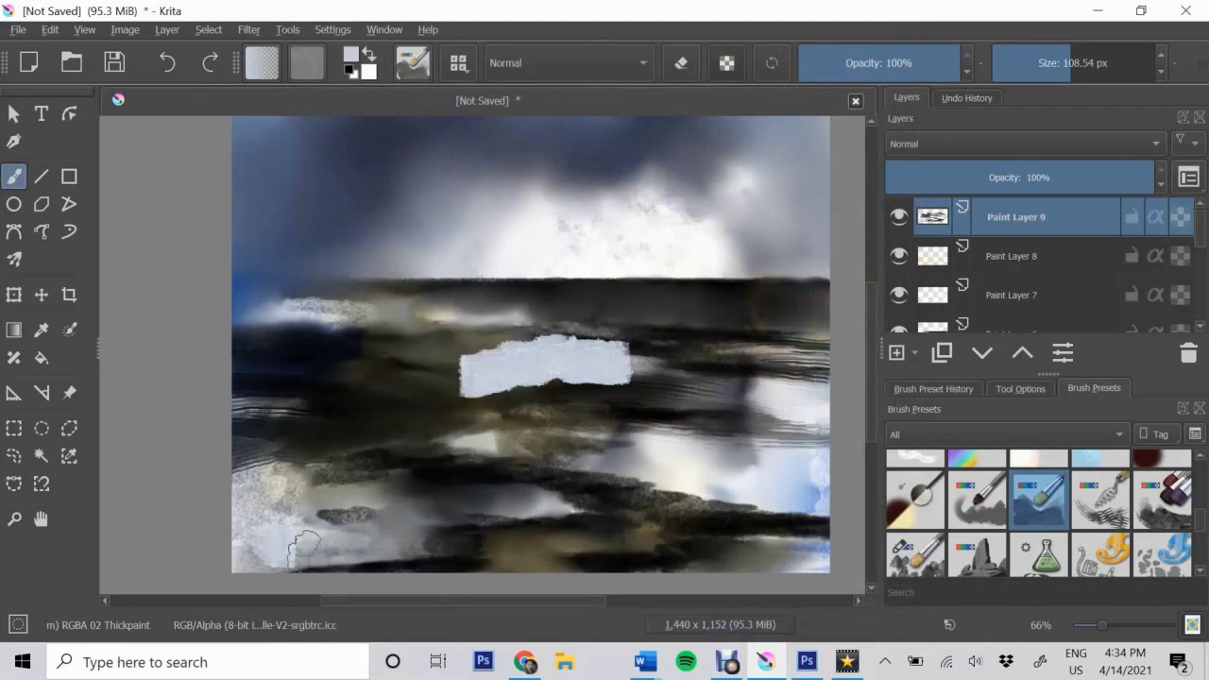
pyautogui.hotkey('ctrl', 'z')
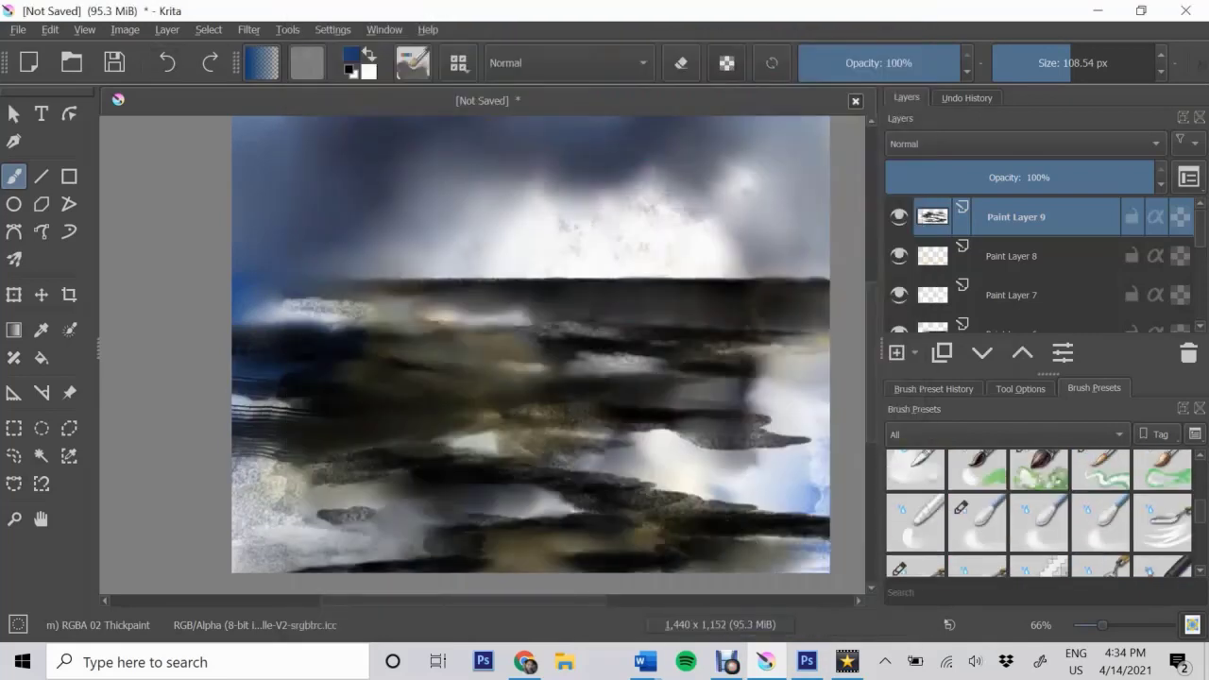
# Paint broad white surf strokes across the centre with a watercolour brush and blend them into the sea
pyautogui.scroll(-3, 1040, 510)
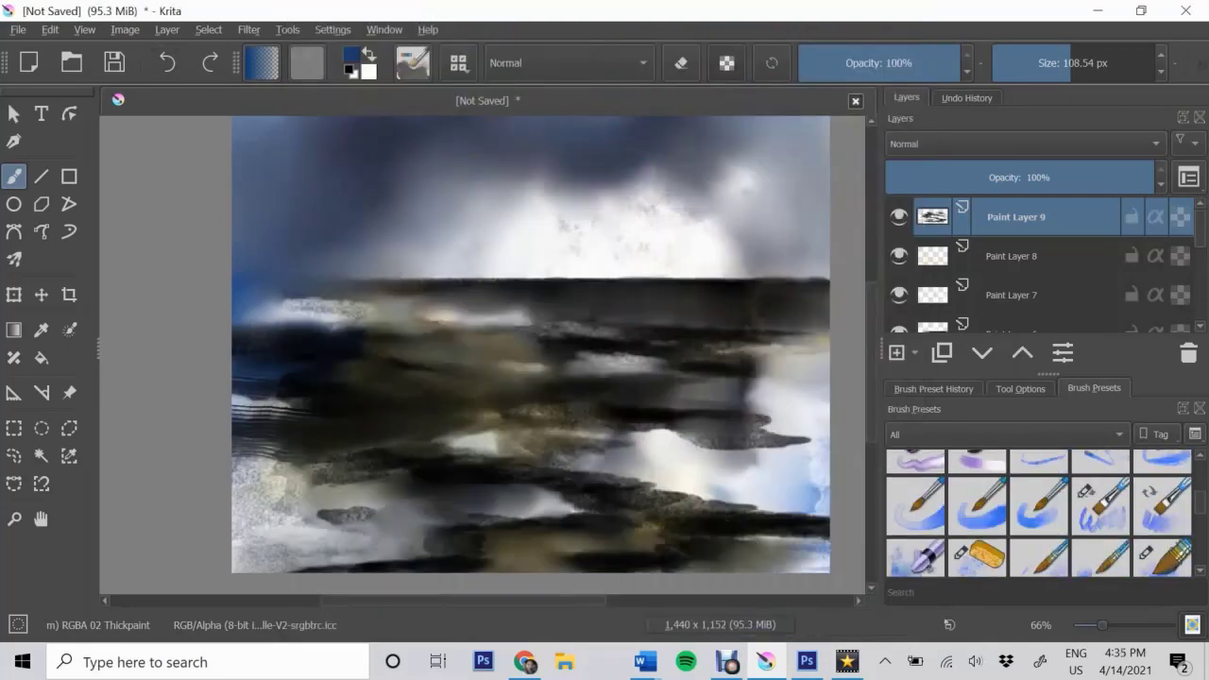
pyautogui.click(1162, 505)
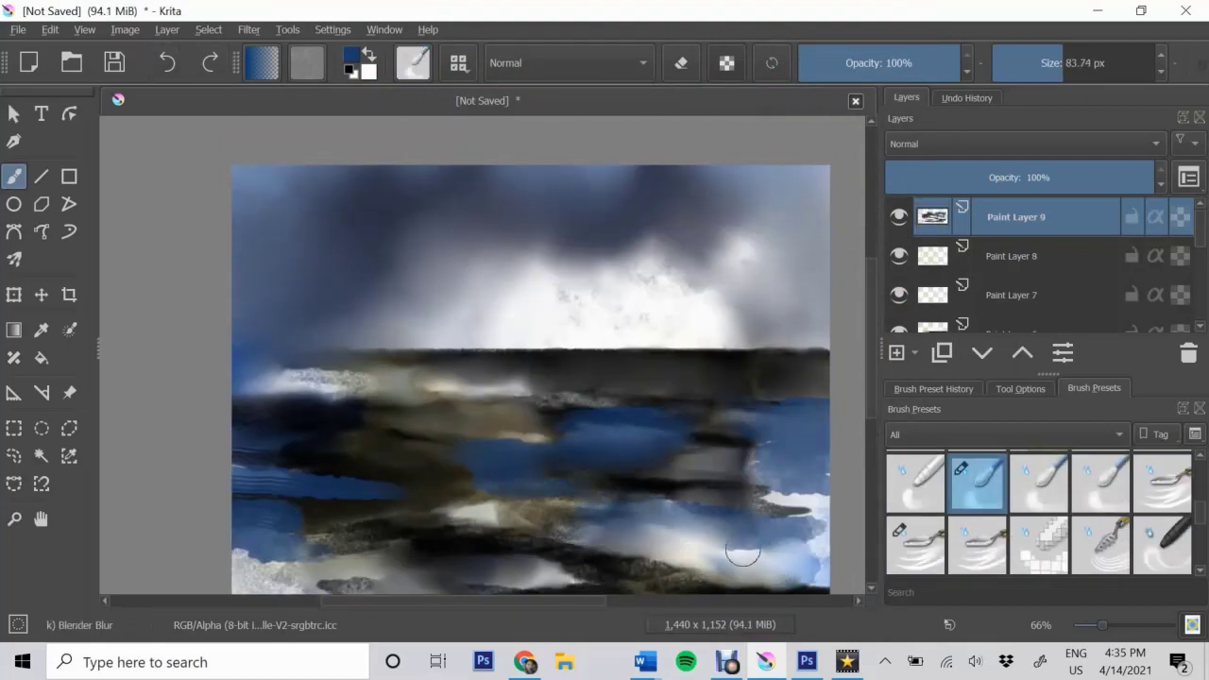
pyautogui.scroll(-3, 519, 412)
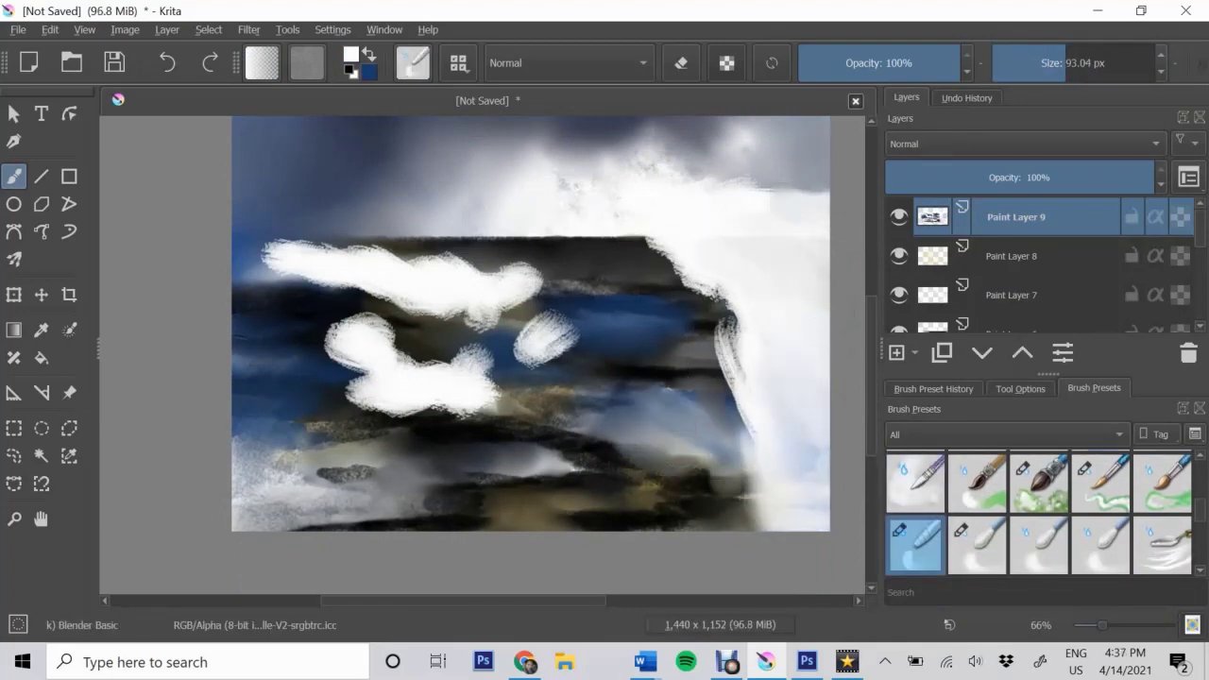
pyautogui.moveTo(567, 274)
pyautogui.mouseDown()
pyautogui.moveTo(501, 254)
pyautogui.moveTo(554, 256)
pyautogui.moveTo(554, 351)
pyautogui.moveTo(492, 397)
pyautogui.mouseUp()
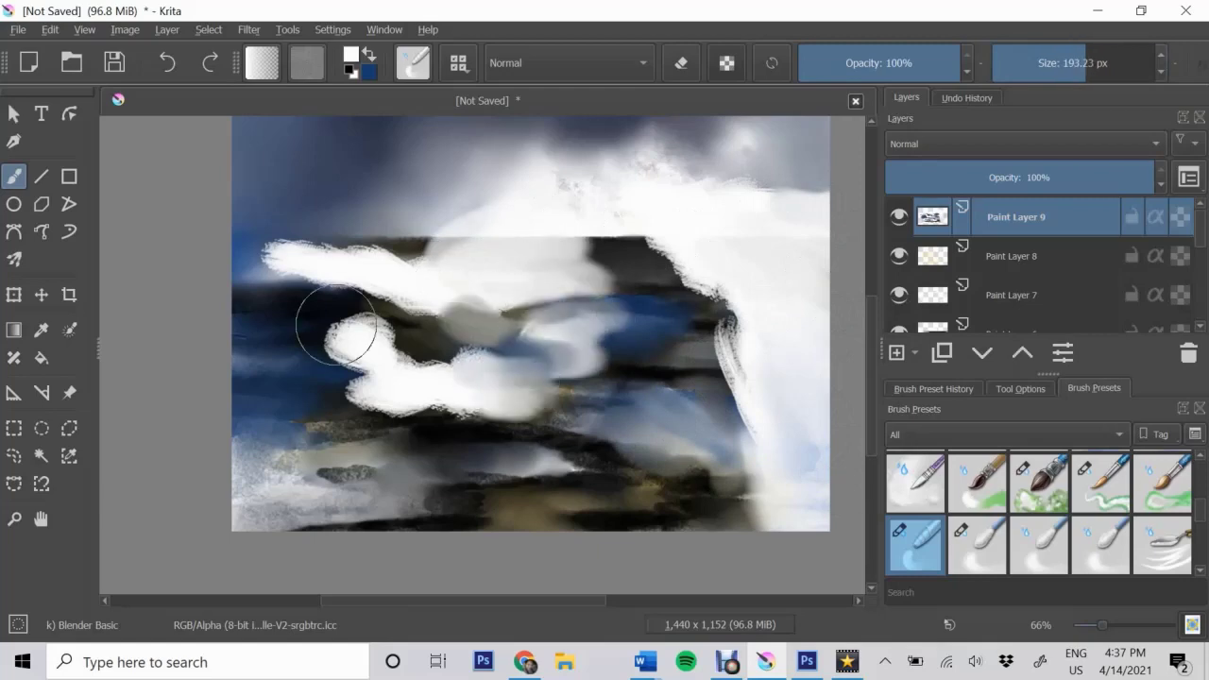
pyautogui.moveTo(336, 324)
pyautogui.mouseDown()
pyautogui.moveTo(284, 208)
pyautogui.moveTo(472, 170)
pyautogui.moveTo(399, 412)
pyautogui.moveTo(277, 416)
pyautogui.moveTo(472, 321)
pyautogui.moveTo(652, 283)
pyautogui.moveTo(699, 397)
pyautogui.mouseUp()
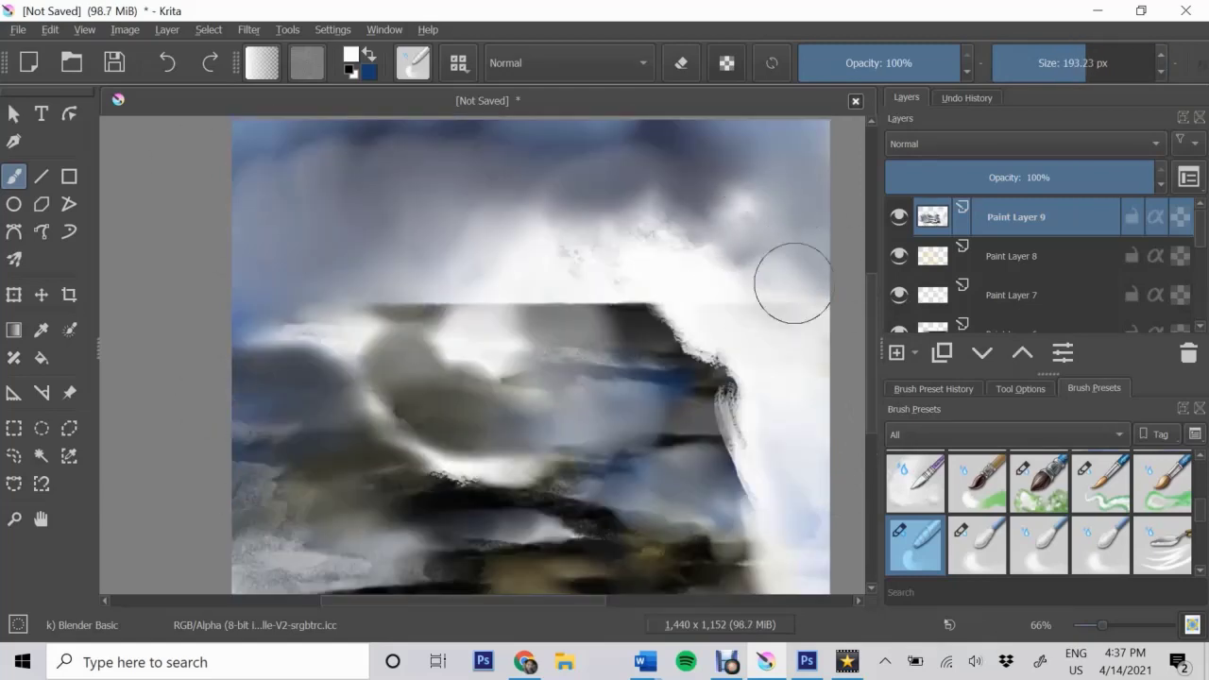
pyautogui.moveTo(793, 283); pyautogui.dragTo(802, 424)
# Blend dark and white paint into the sky and wave shape, washing dark blue across the top sky
pyautogui.press('pagedown')
pyautogui.press('pagedown')
pyautogui.press('pagedown')
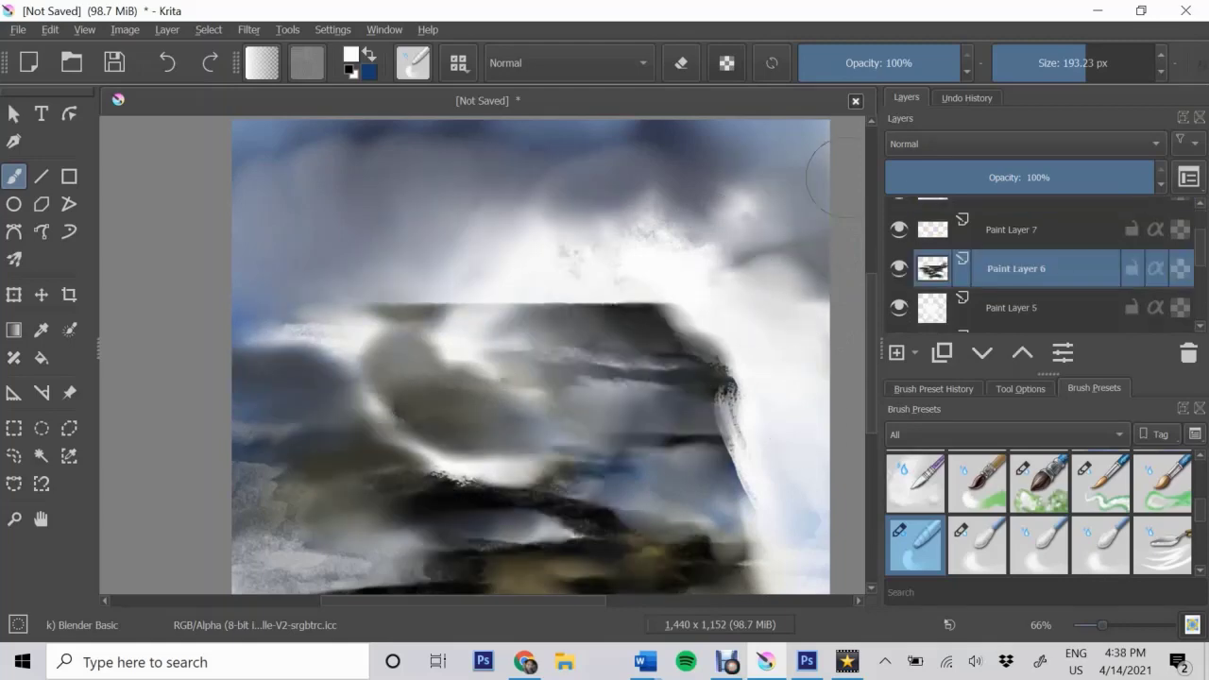
pyautogui.moveTo(831, 175)
pyautogui.mouseDown()
pyautogui.moveTo(580, 202)
pyautogui.moveTo(724, 391)
pyautogui.mouseUp()
pyautogui.scroll(2, 724, 391)
pyautogui.moveTo(629, 387); pyautogui.dragTo(511, 406)
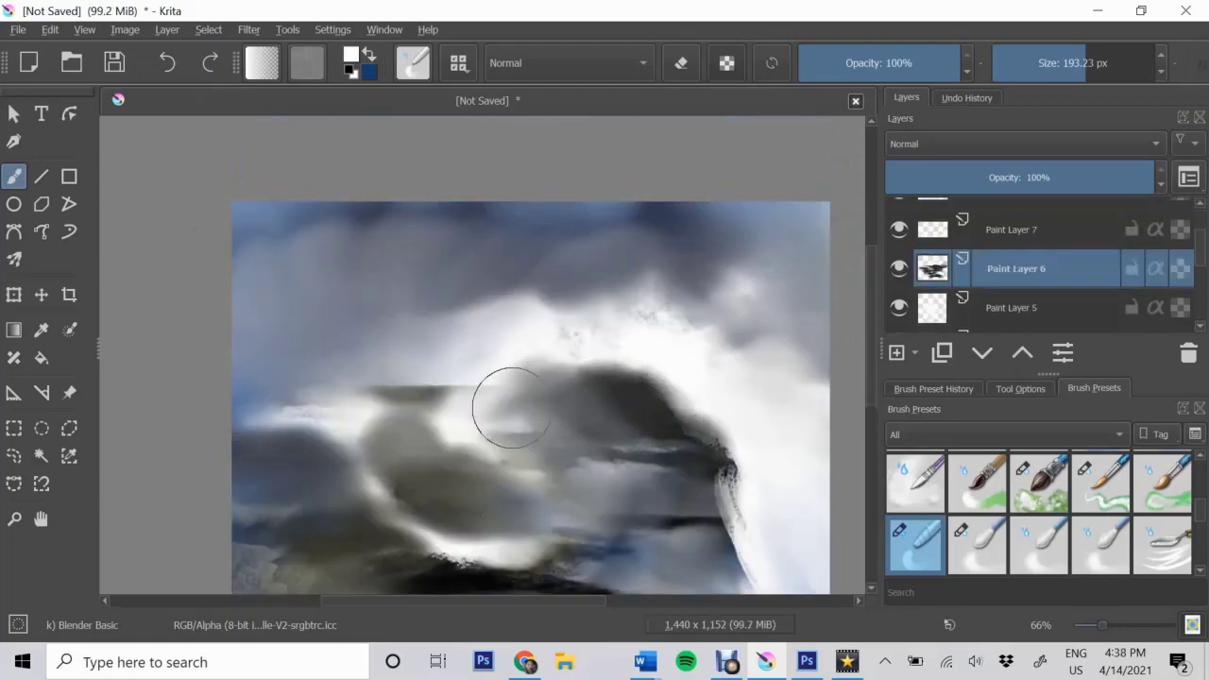
pyautogui.press('pageup')
pyautogui.press('pageup')
pyautogui.press('pageup')
pyautogui.moveTo(331, 303); pyautogui.dragTo(522, 251)
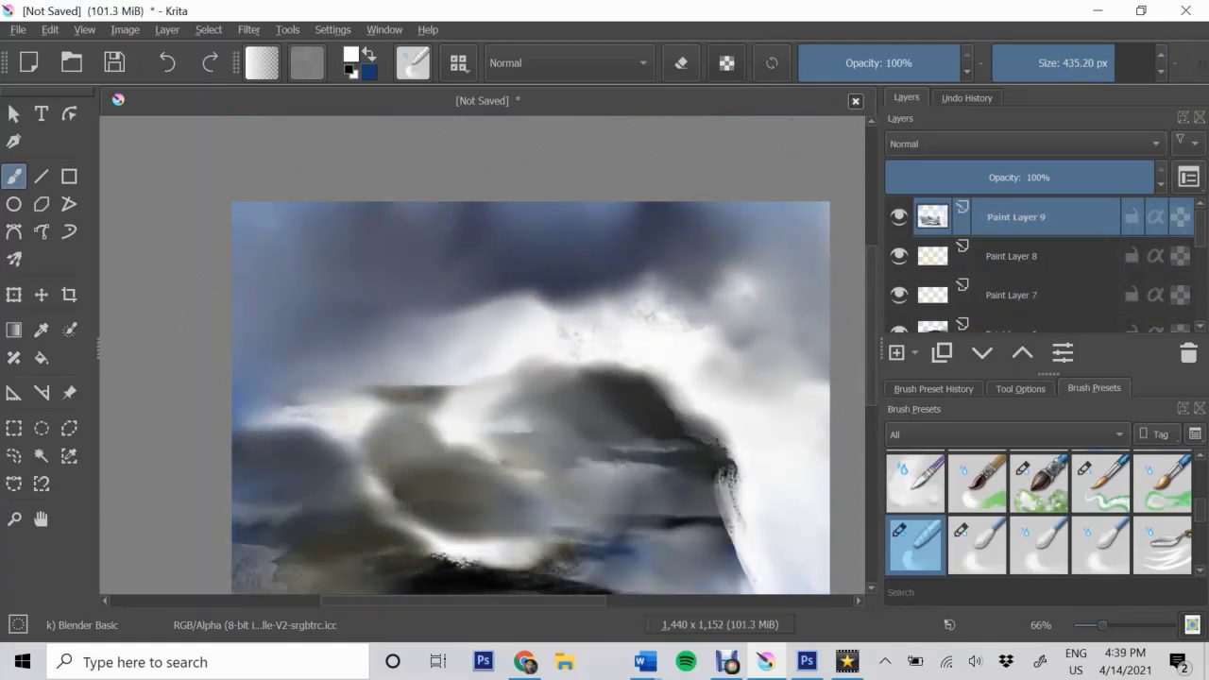
pyautogui.press('pagedown')
pyautogui.press('pagedown')
pyautogui.press('pagedown')
pyautogui.moveTo(359, 368); pyautogui.dragTo(620, 293)
# Add a new empty Paint Layer 10 at the top of the stack
pyautogui.scroll(-2, 529, 359)
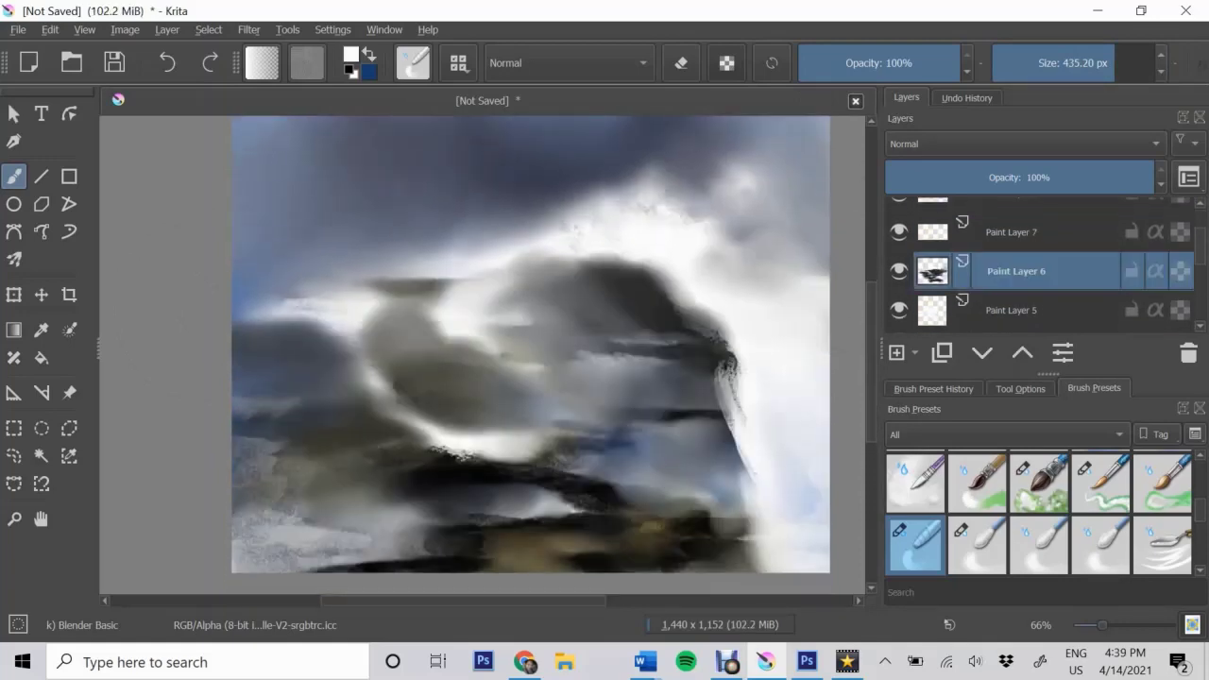
pyautogui.press('pageup')
pyautogui.press('pageup')
pyautogui.press('pageup')
pyautogui.press('Insert')
pyautogui.press('/')
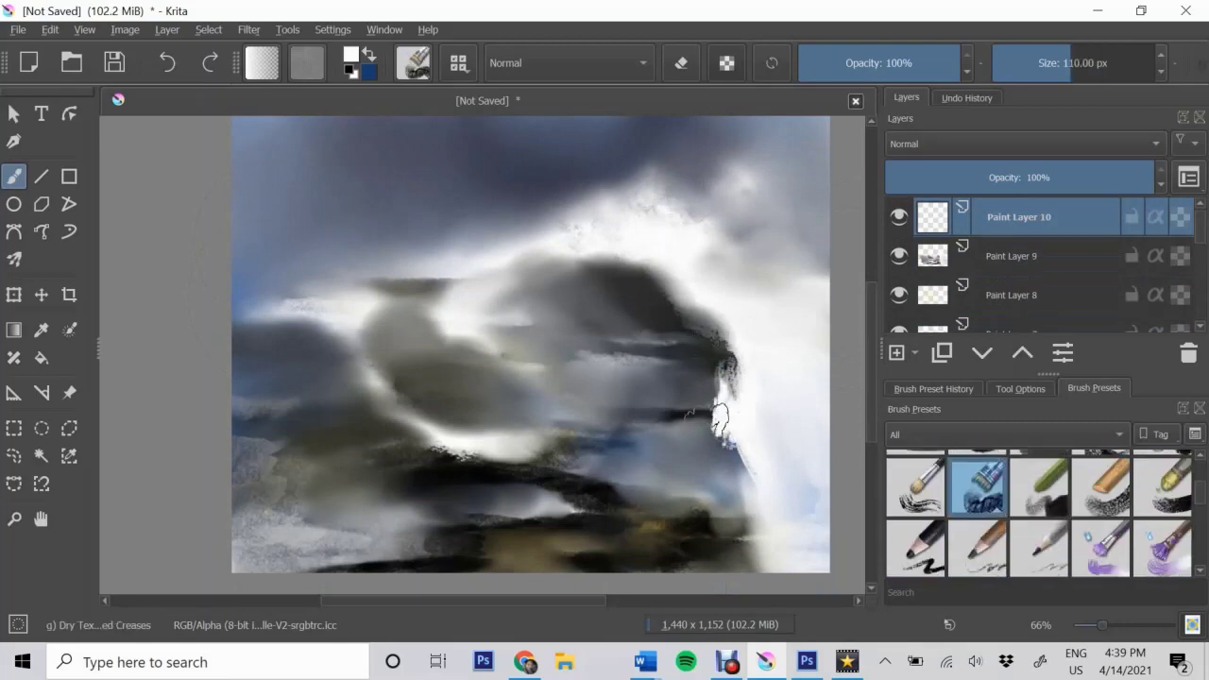
# Paint white wave strokes and blur them into soft surf, softening the upper-left white area
pyautogui.moveTo(721, 420)
pyautogui.mouseDown()
pyautogui.moveTo(637, 202)
pyautogui.moveTo(500, 278)
pyautogui.mouseUp()
pyautogui.press('/')
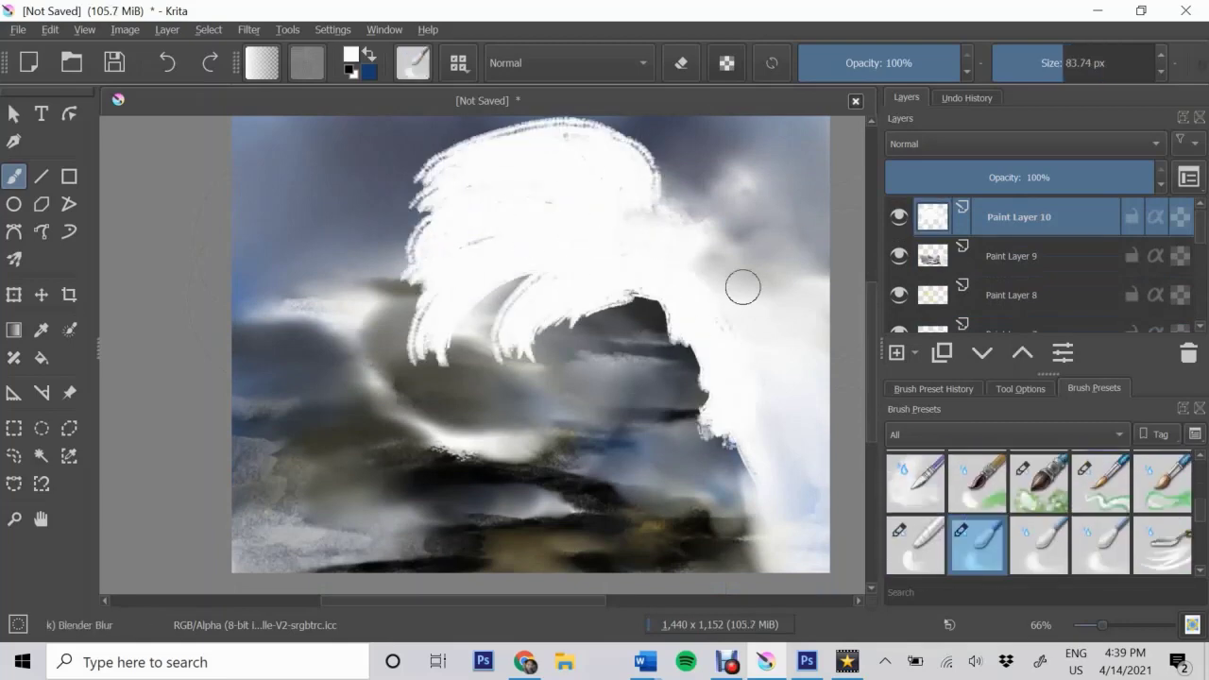
pyautogui.moveTo(704, 434)
pyautogui.mouseDown()
pyautogui.moveTo(642, 292)
pyautogui.moveTo(570, 230)
pyautogui.moveTo(407, 302)
pyautogui.moveTo(479, 148)
pyautogui.moveTo(501, 129)
pyautogui.moveTo(445, 157)
pyautogui.moveTo(362, 330)
pyautogui.moveTo(611, 308)
pyautogui.mouseUp()
pyautogui.scroll(-1, 612, 308)
pyautogui.press('[')
pyautogui.press('[')
pyautogui.press('[')
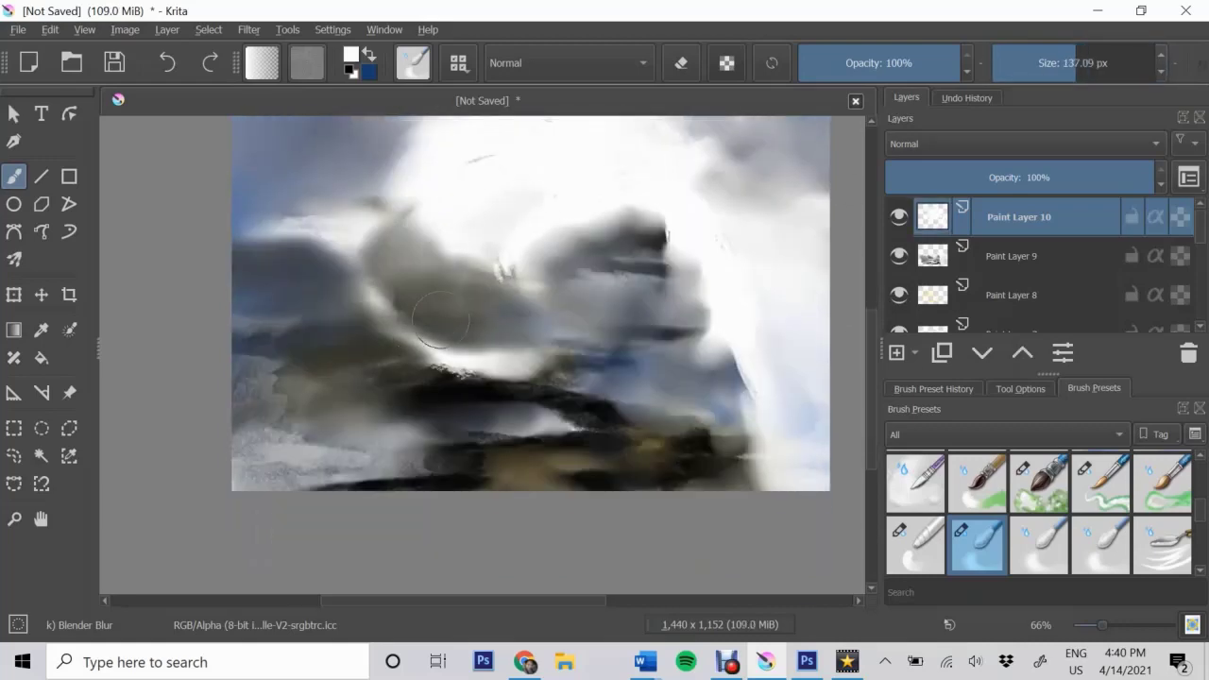
pyautogui.moveTo(445, 270); pyautogui.dragTo(405, 167)
pyautogui.scroll(2, 497, 275)
pyautogui.press(']')
pyautogui.press(']')
pyautogui.press(']')
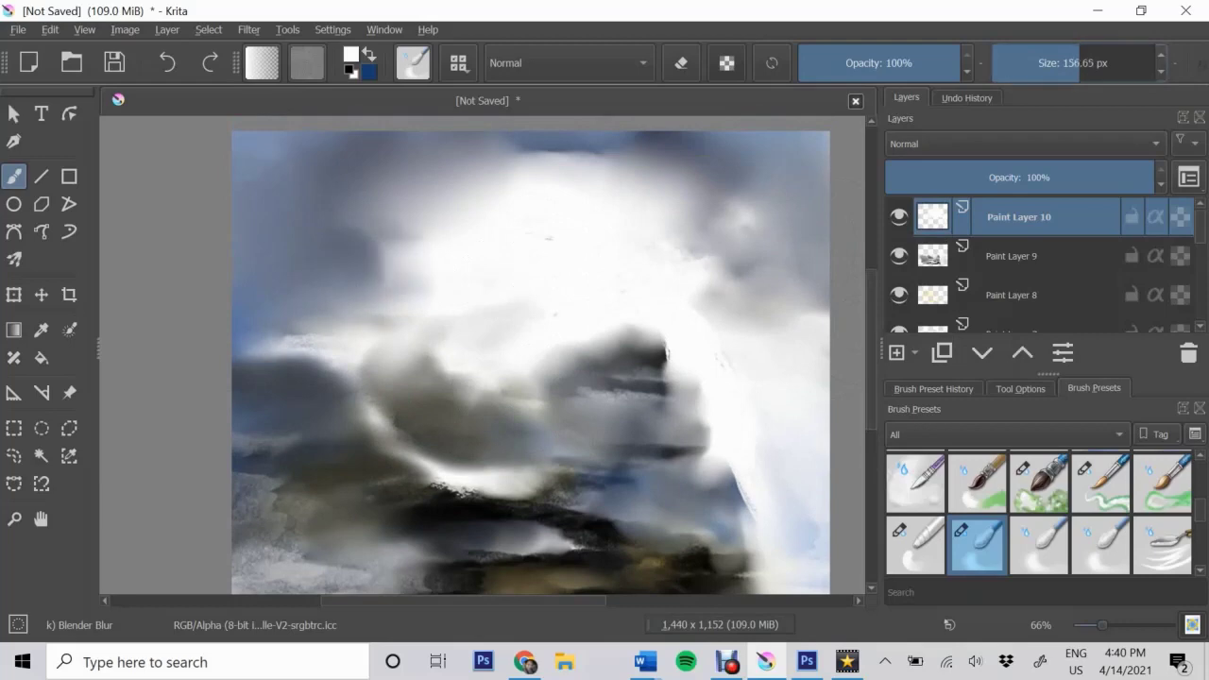
pyautogui.scroll(-1, 783, 350)
pyautogui.scroll(1, 531, 356)
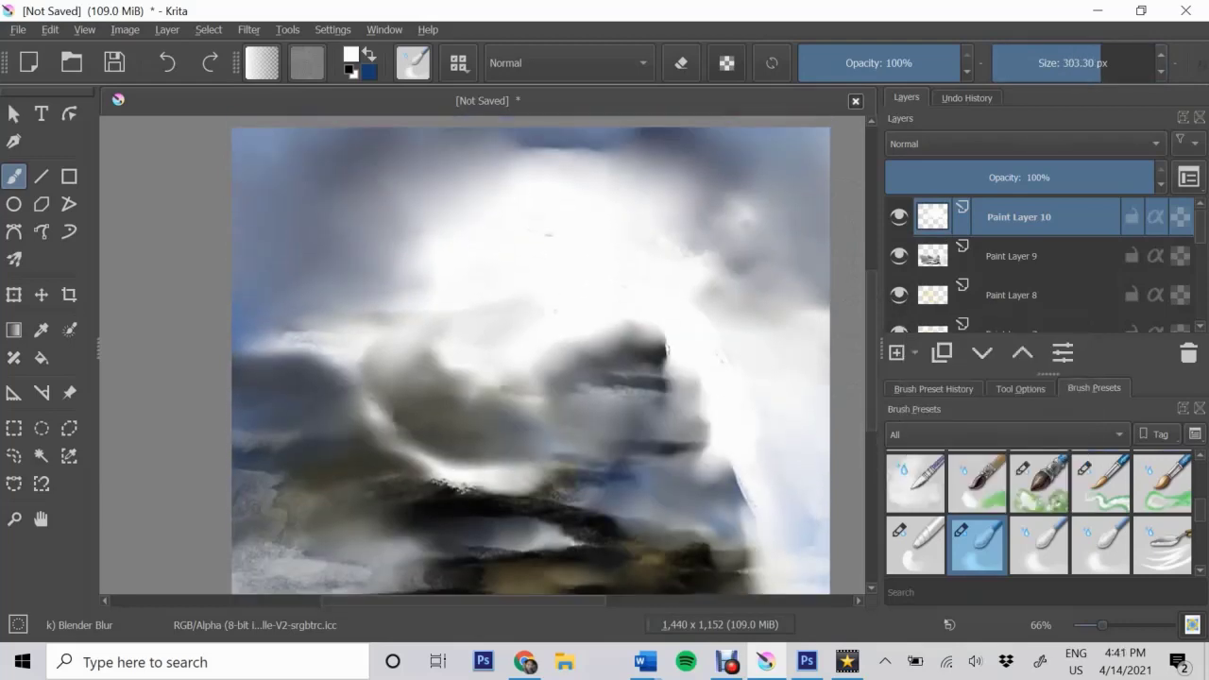
# On a new layer, airbrush dark navy into the top-left sky with Airbrush Soft
pyautogui.press('Insert')
pyautogui.click(1101, 480)
pyautogui.click(352, 54)
pyautogui.click(765, 624)
pyautogui.moveTo(255, 161)
pyautogui.mouseDown()
pyautogui.moveTo(274, 179)
pyautogui.moveTo(728, 296)
pyautogui.moveTo(729, 189)
pyautogui.mouseUp()
# On new layers, airbrush dark tones across the lower canvas and blue over the lower right
pyautogui.scroll(-5, 531, 356)
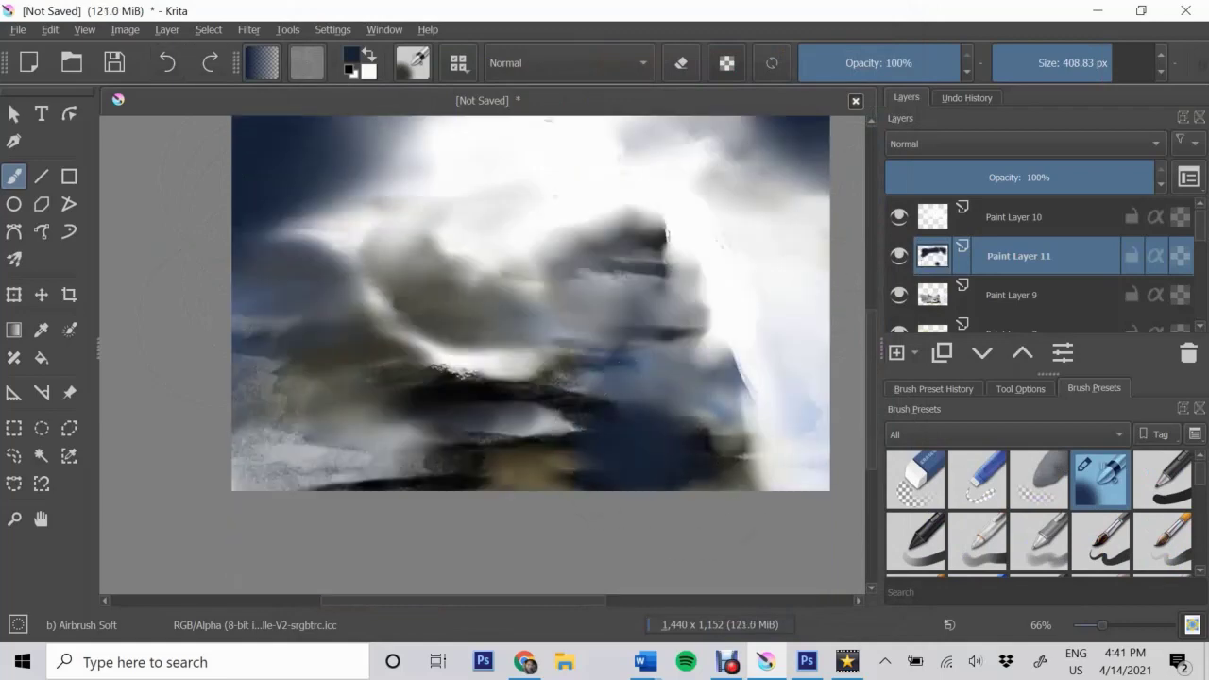
pyautogui.press('Insert')
pyautogui.hotkey('ctrl', 'pagedown')
pyautogui.hotkey('ctrl', 'pagedown')
pyautogui.hotkey('ctrl', 'pagedown')
pyautogui.moveTo(718, 425); pyautogui.dragTo(382, 485)
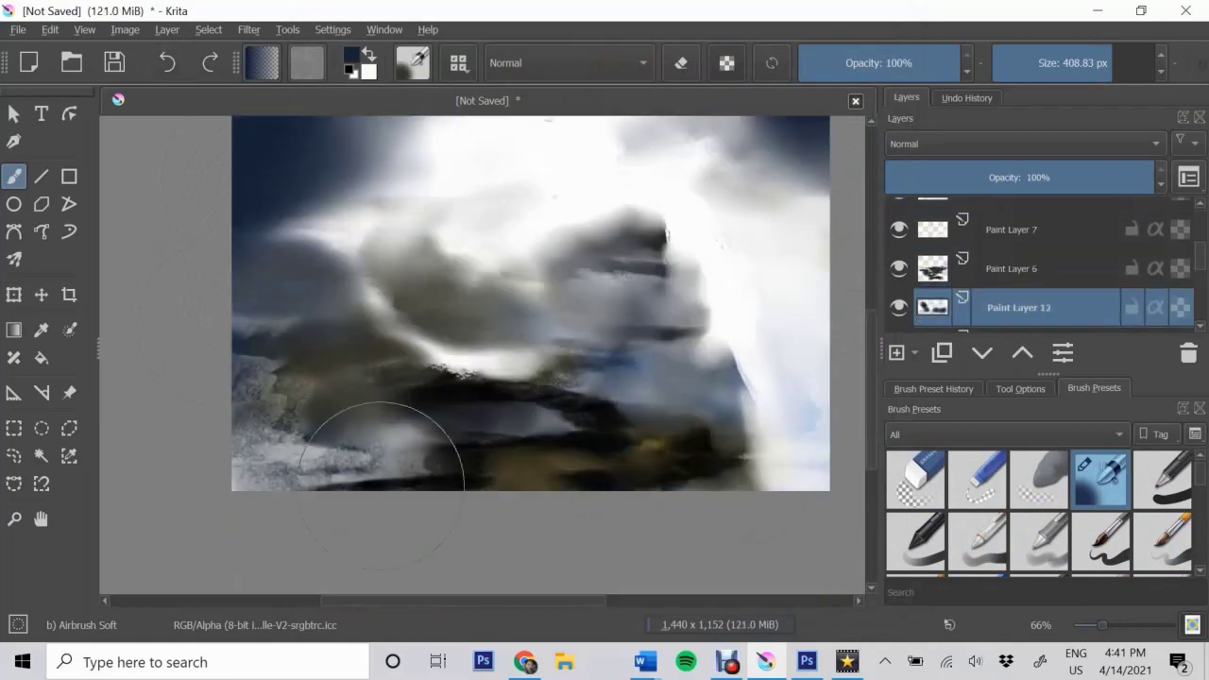
pyautogui.scroll(3, 382, 486)
pyautogui.moveTo(734, 464); pyautogui.dragTo(585, 444)
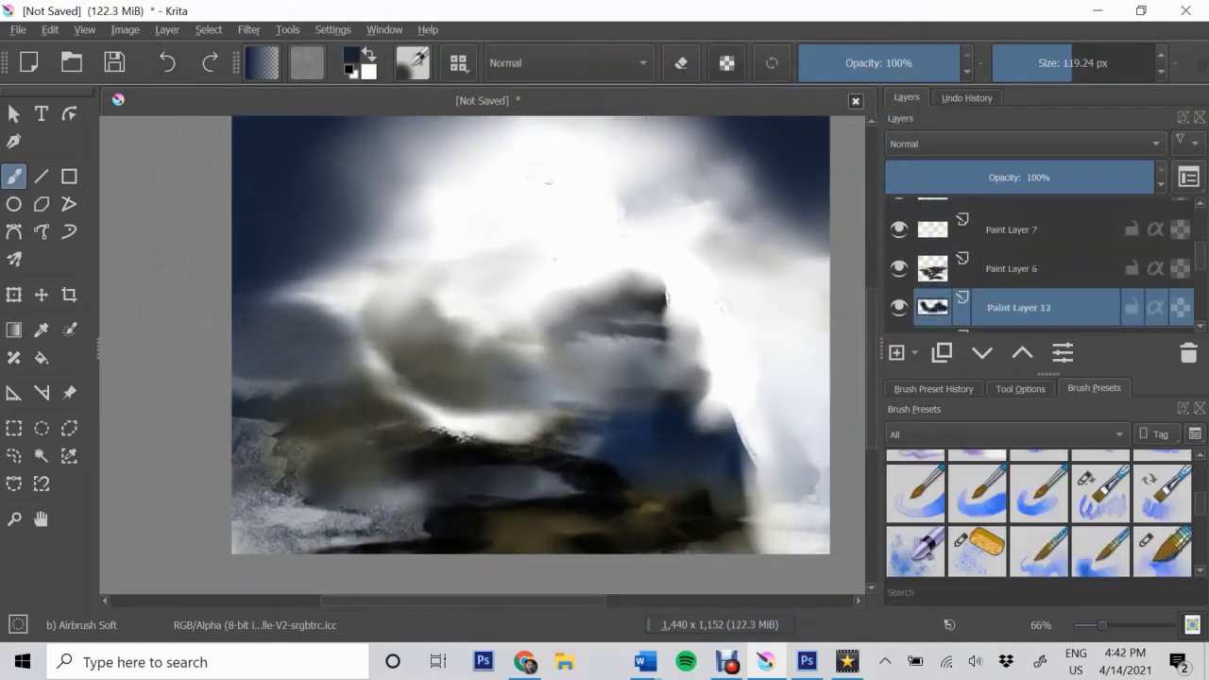
pyautogui.press('/')
pyautogui.scroll(2, 573, 454)
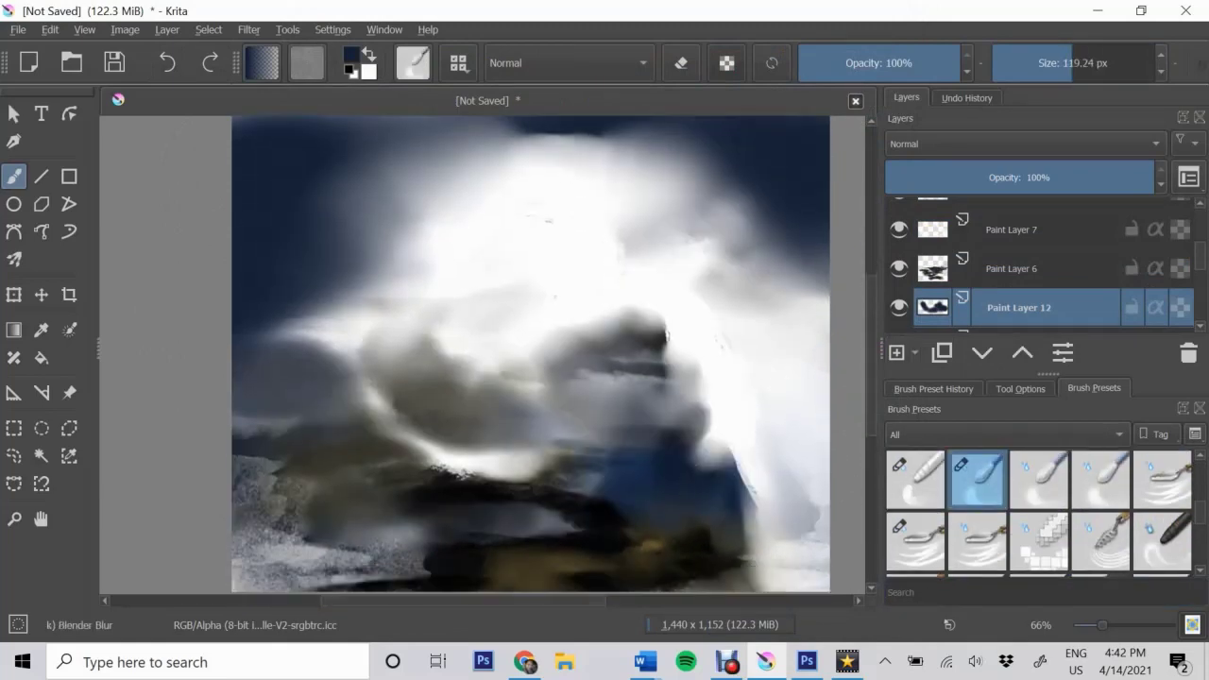
pyautogui.press('Insert')
# Choose dark slate-blue #414e64 and the WaterC Lines-Dry brush for textured splotches
pyautogui.click(351, 56)
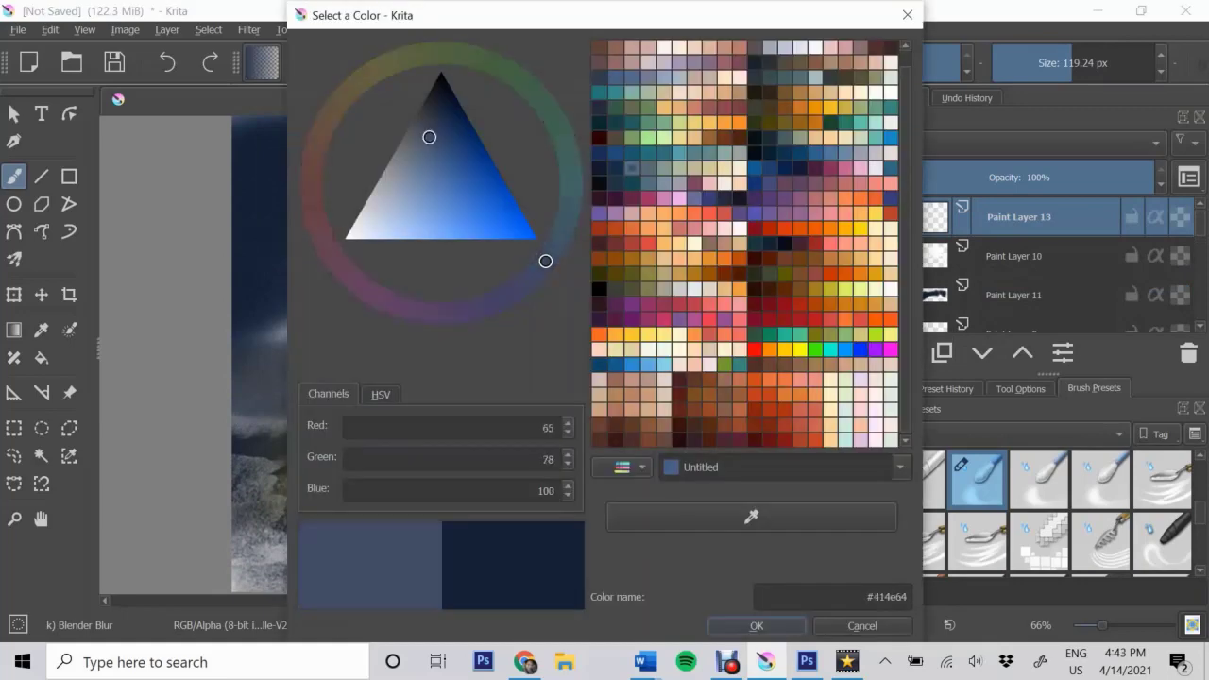
pyautogui.click(764, 627)
pyautogui.scroll(-2, 1039, 512)
pyautogui.scroll(-2, 1040, 512)
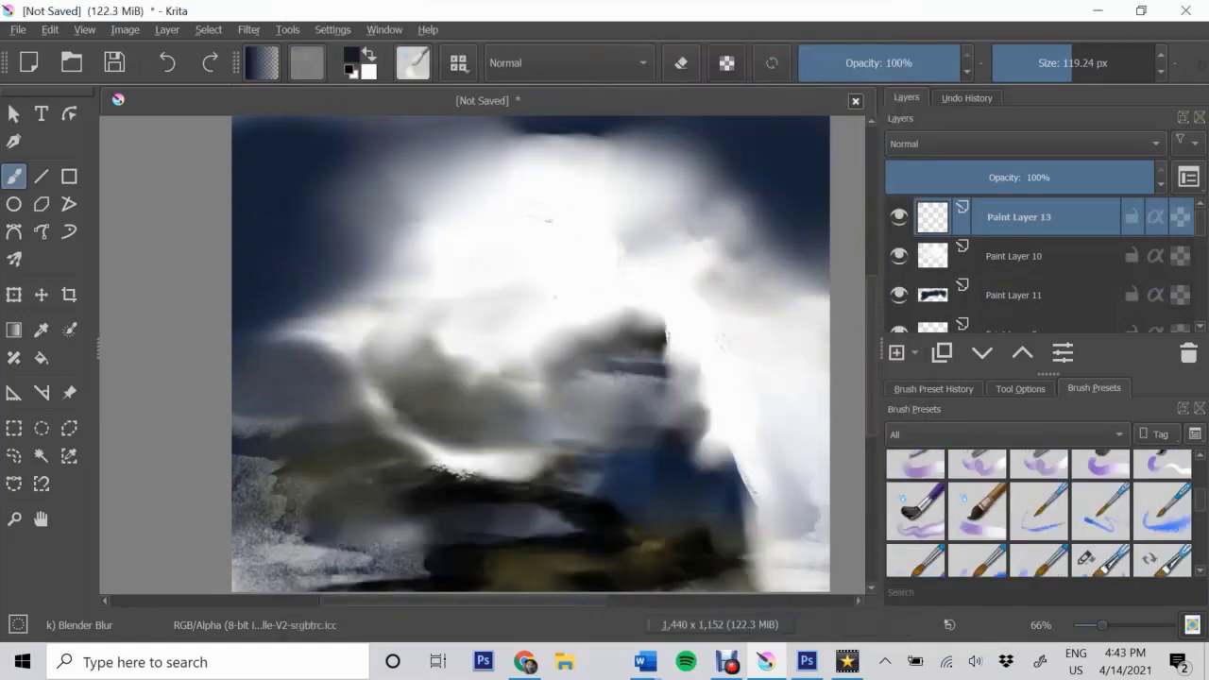
pyautogui.click(1039, 511)
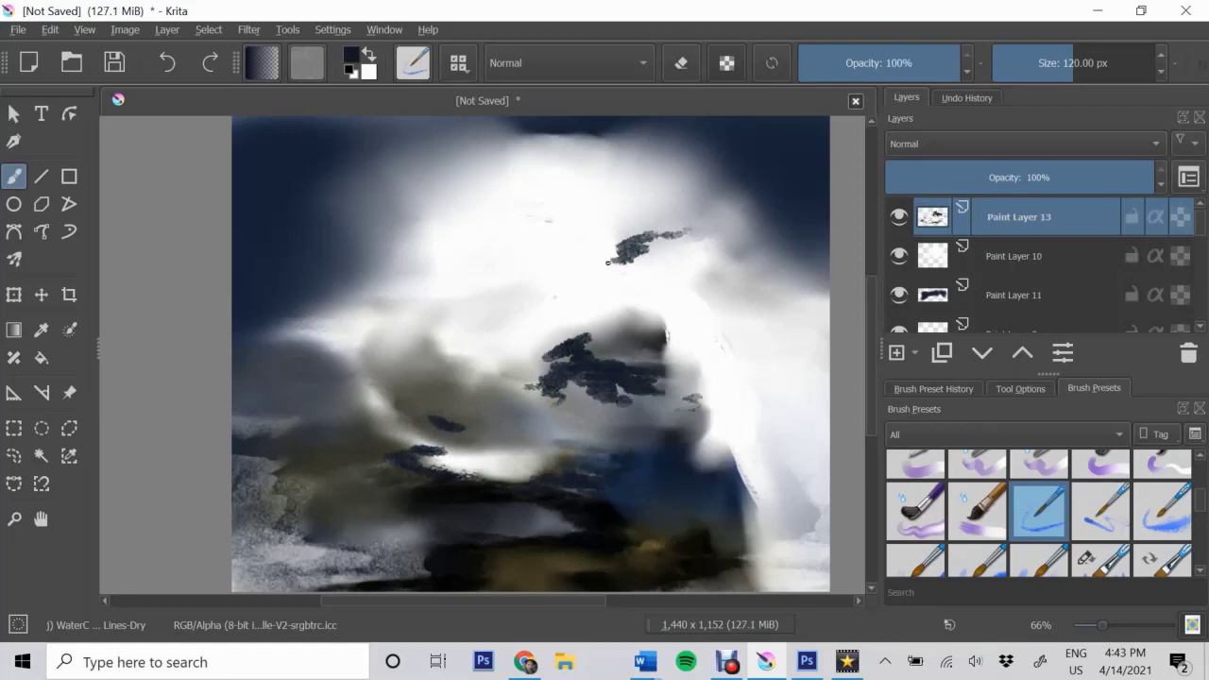
# Smear the slate-blue splotches at the top right and right side into soft shadows with Blender Blur
pyautogui.press('/')
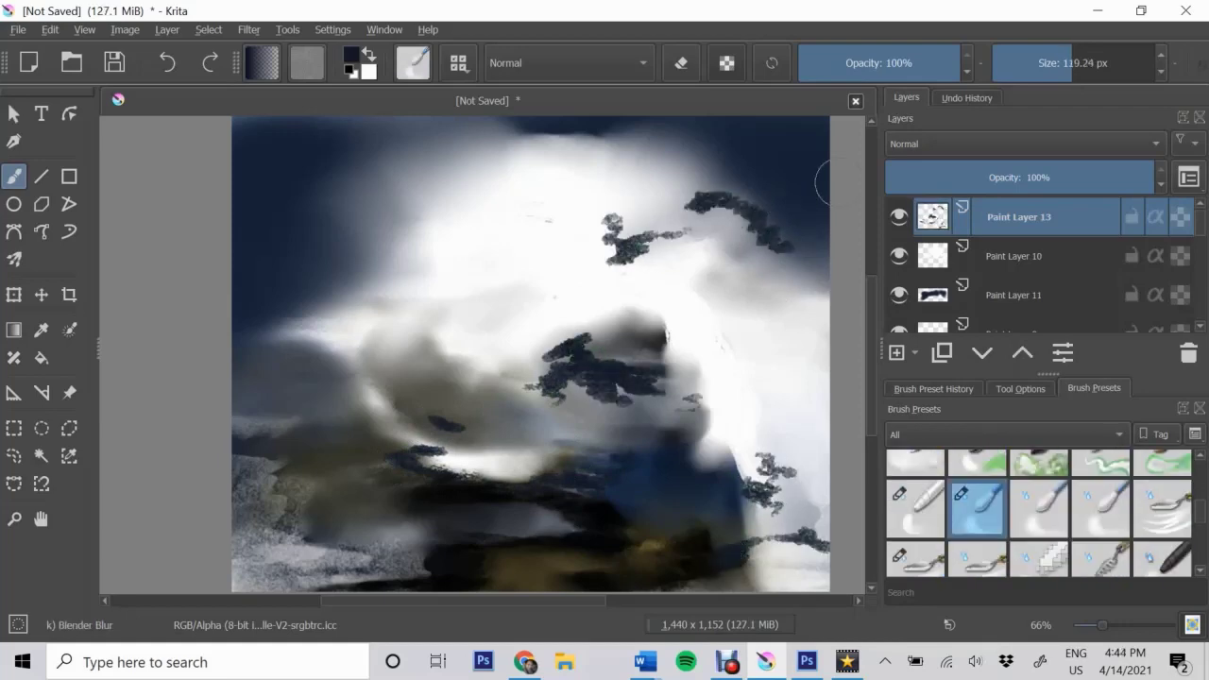
pyautogui.moveTo(756, 217); pyautogui.dragTo(632, 188)
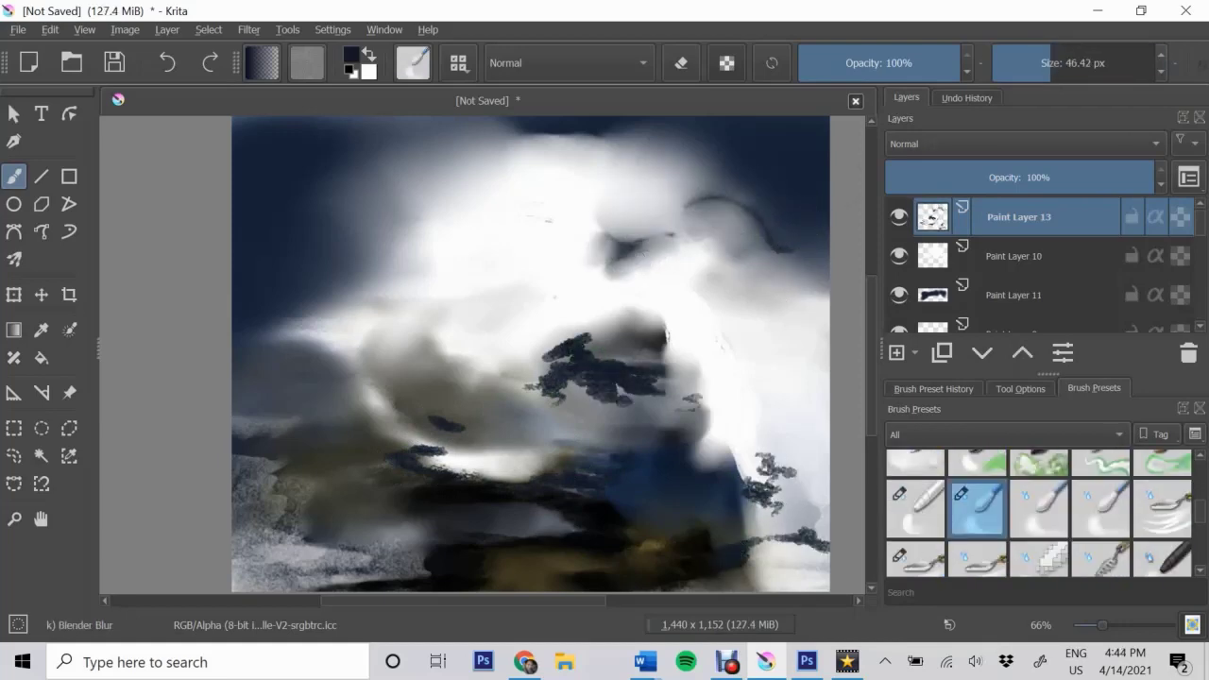
pyautogui.moveTo(675, 326); pyautogui.dragTo(645, 351)
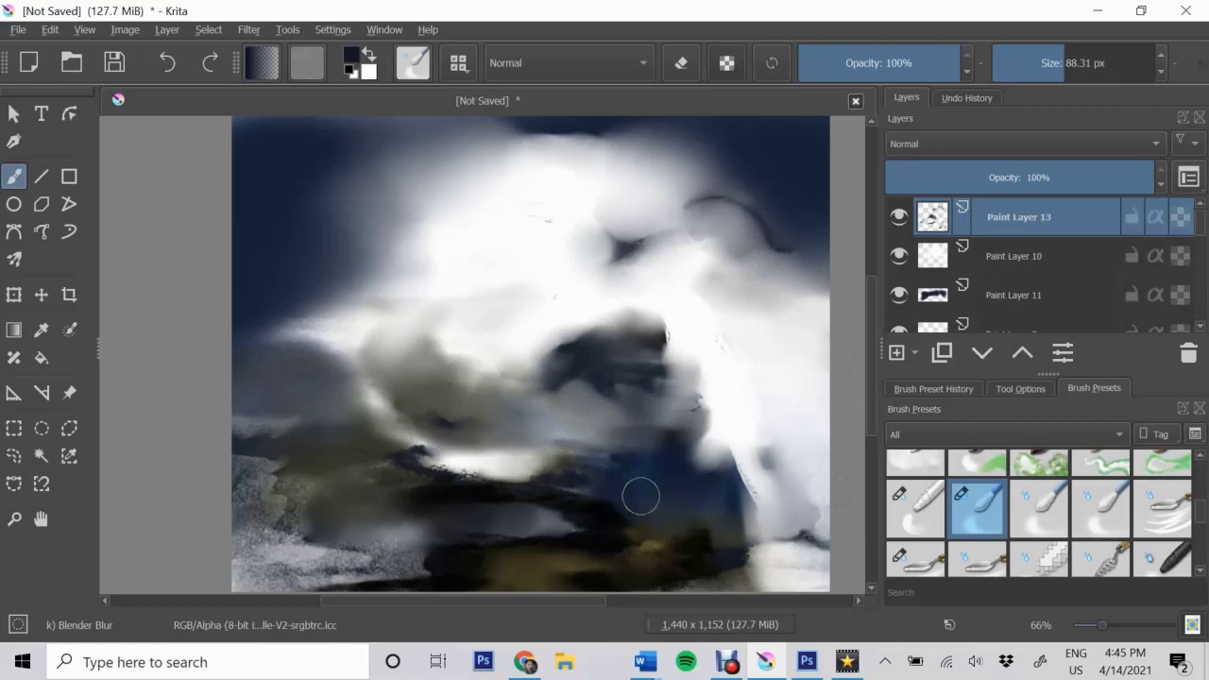
pyautogui.moveTo(667, 410); pyautogui.dragTo(552, 318)
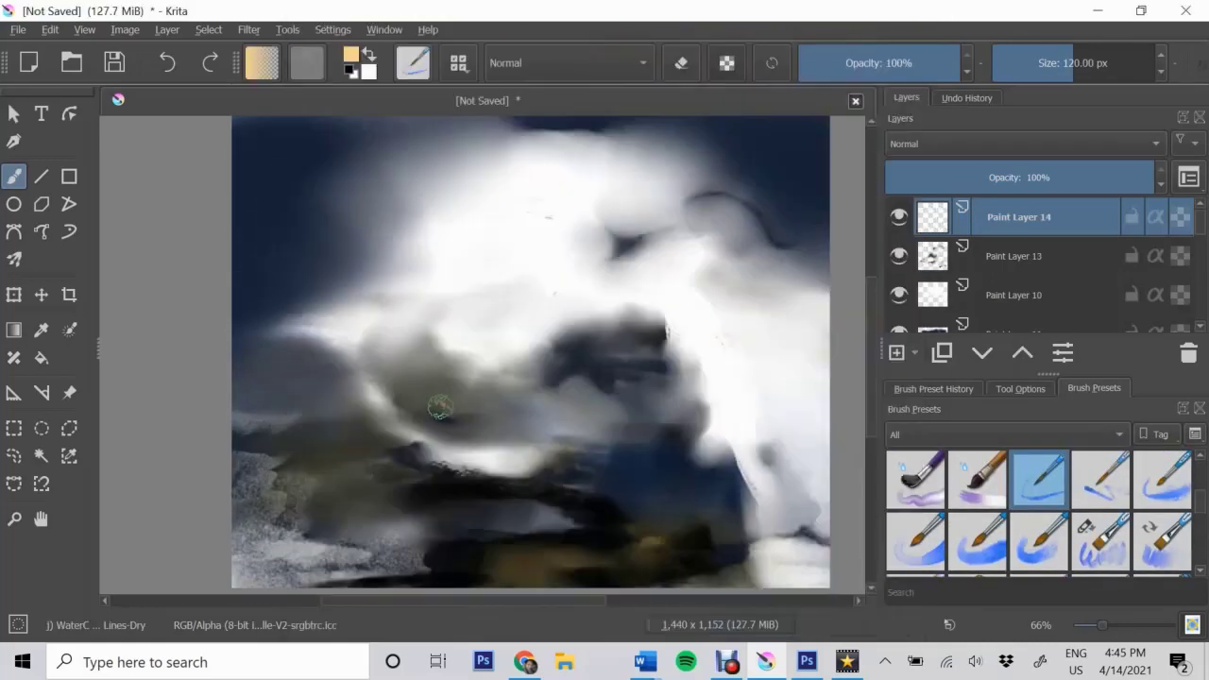
# Dab pale gold texture near the wave top, then blur the dabs into warm glows across the middle, bottom and left
pyautogui.moveTo(546, 171); pyautogui.dragTo(585, 274)
pyautogui.moveTo(553, 339); pyautogui.dragTo(540, 392)
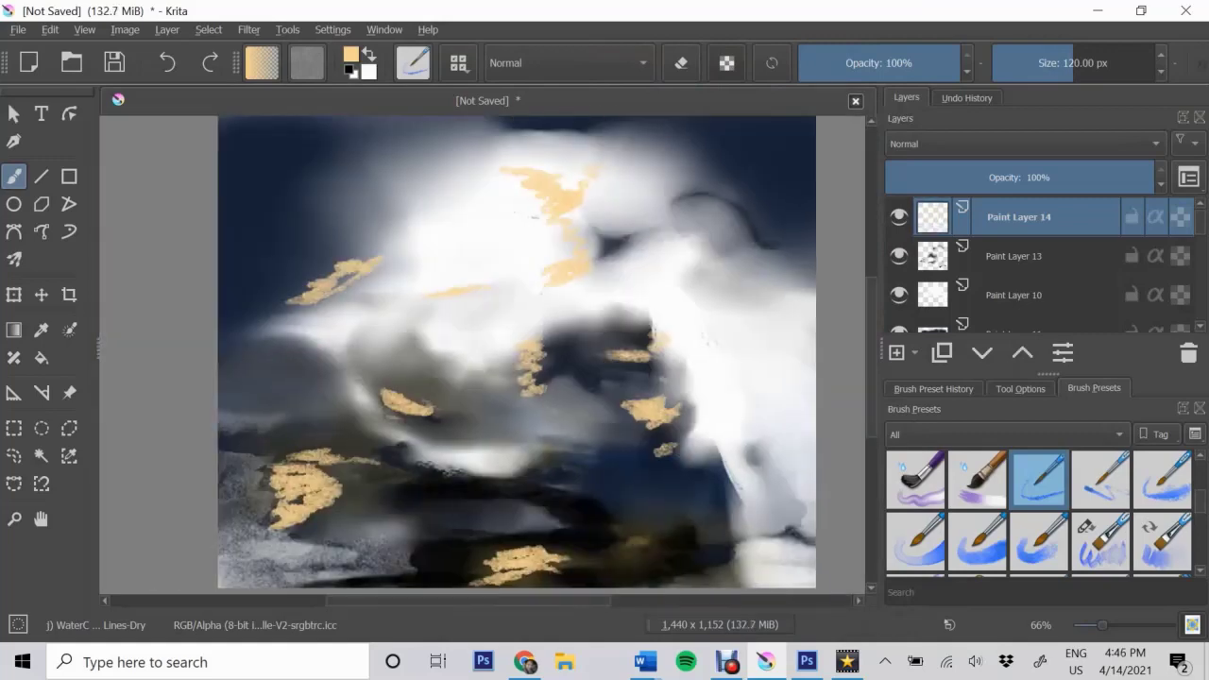
pyautogui.moveTo(574, 196); pyautogui.dragTo(336, 291)
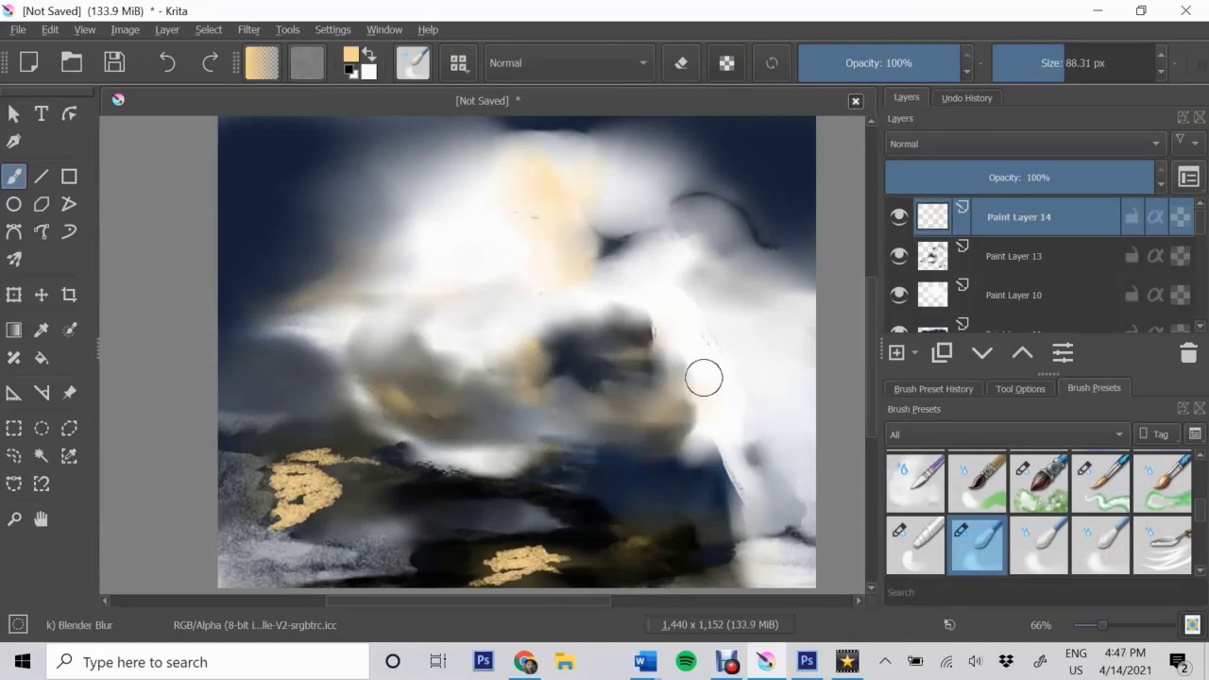
pyautogui.moveTo(553, 508)
pyautogui.mouseDown()
pyautogui.moveTo(629, 551)
pyautogui.moveTo(331, 473)
pyautogui.moveTo(264, 551)
pyautogui.mouseUp()
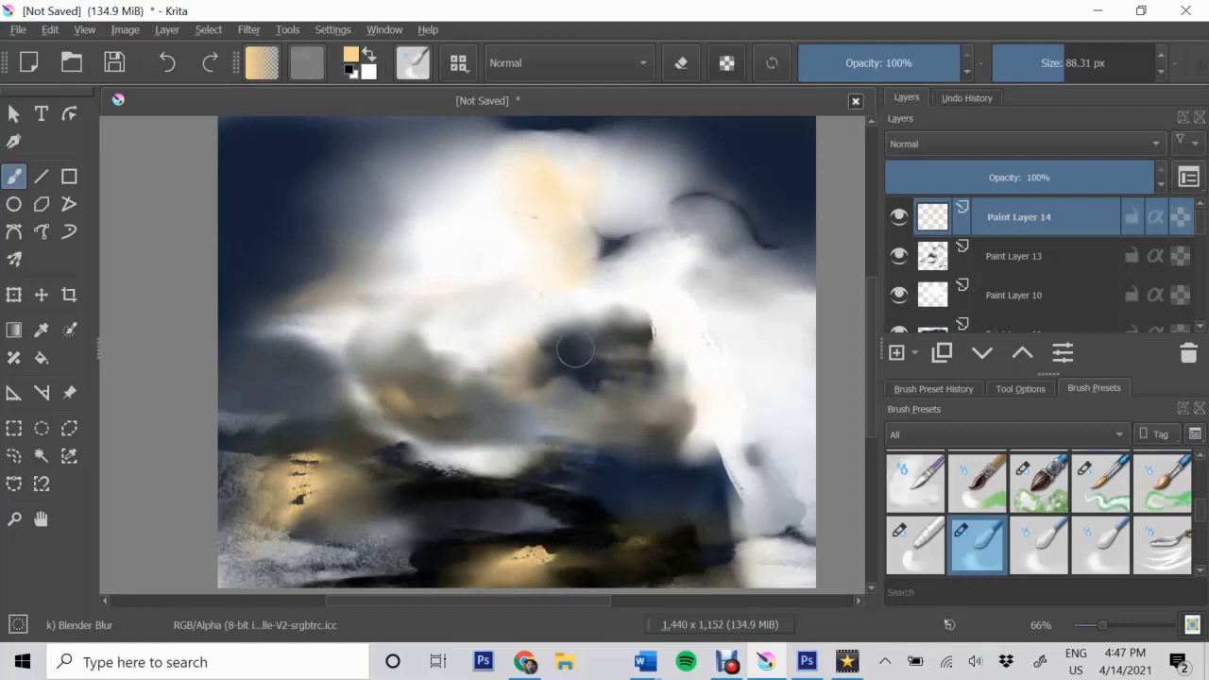
pyautogui.scroll(2, 1040, 515)
# Paint dark strokes across the middle of the seascape with a rough wet bristle brush
pyautogui.scroll(1, 1039, 515)
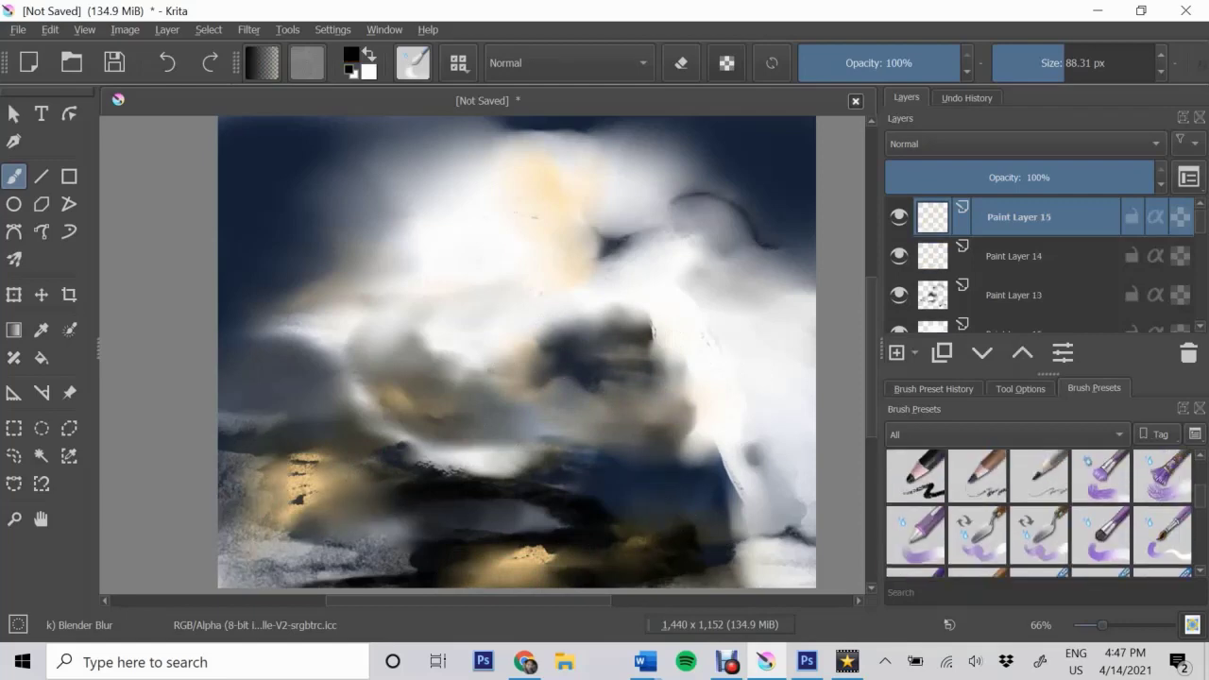
pyautogui.scroll(1, 1039, 515)
pyautogui.click(1163, 480)
pyautogui.moveTo(674, 499)
pyautogui.mouseDown()
pyautogui.moveTo(661, 530)
pyautogui.moveTo(704, 297)
pyautogui.moveTo(813, 340)
pyautogui.mouseUp()
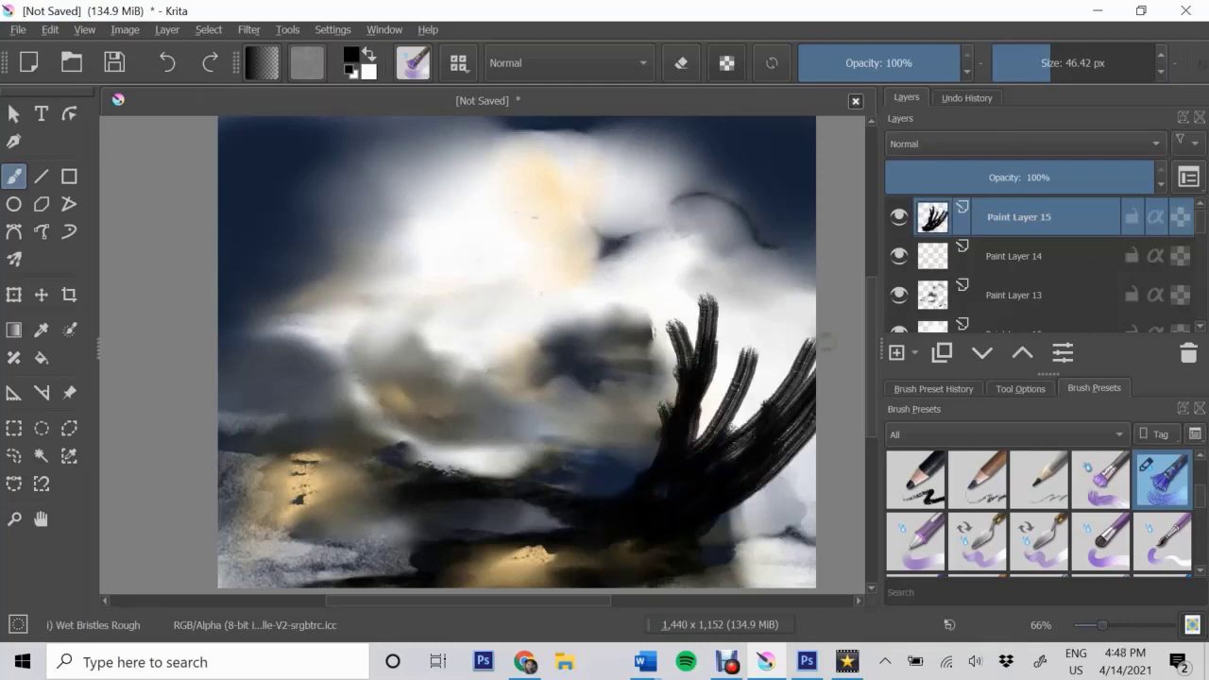
pyautogui.moveTo(708, 463)
pyautogui.mouseDown()
pyautogui.moveTo(813, 259)
pyautogui.moveTo(699, 526)
pyautogui.moveTo(767, 511)
pyautogui.mouseUp()
# Smear the dark finger-like strokes beside the white streak with the blending brush
pyautogui.scroll(-2, 1039, 515)
pyautogui.click(978, 515)
pyautogui.moveTo(797, 324); pyautogui.dragTo(747, 401)
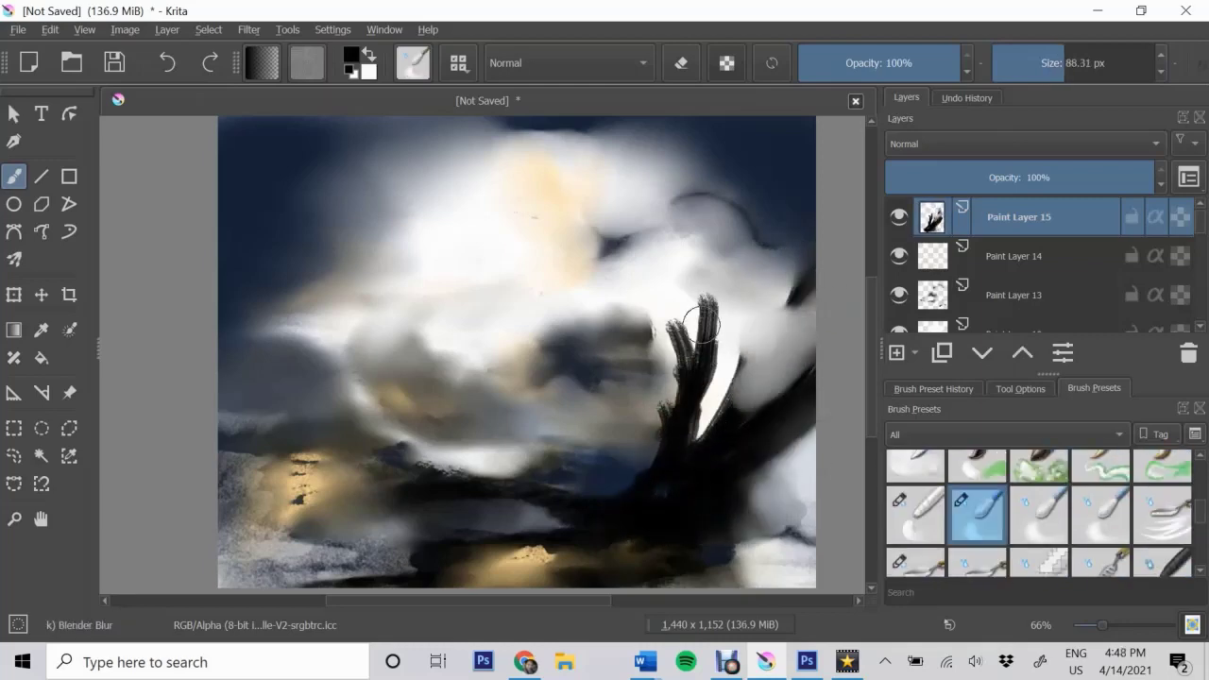
pyautogui.moveTo(727, 265)
pyautogui.mouseDown()
pyautogui.moveTo(670, 289)
pyautogui.moveTo(660, 362)
pyautogui.moveTo(605, 473)
pyautogui.mouseUp()
pyautogui.moveTo(680, 336); pyautogui.dragTo(614, 444)
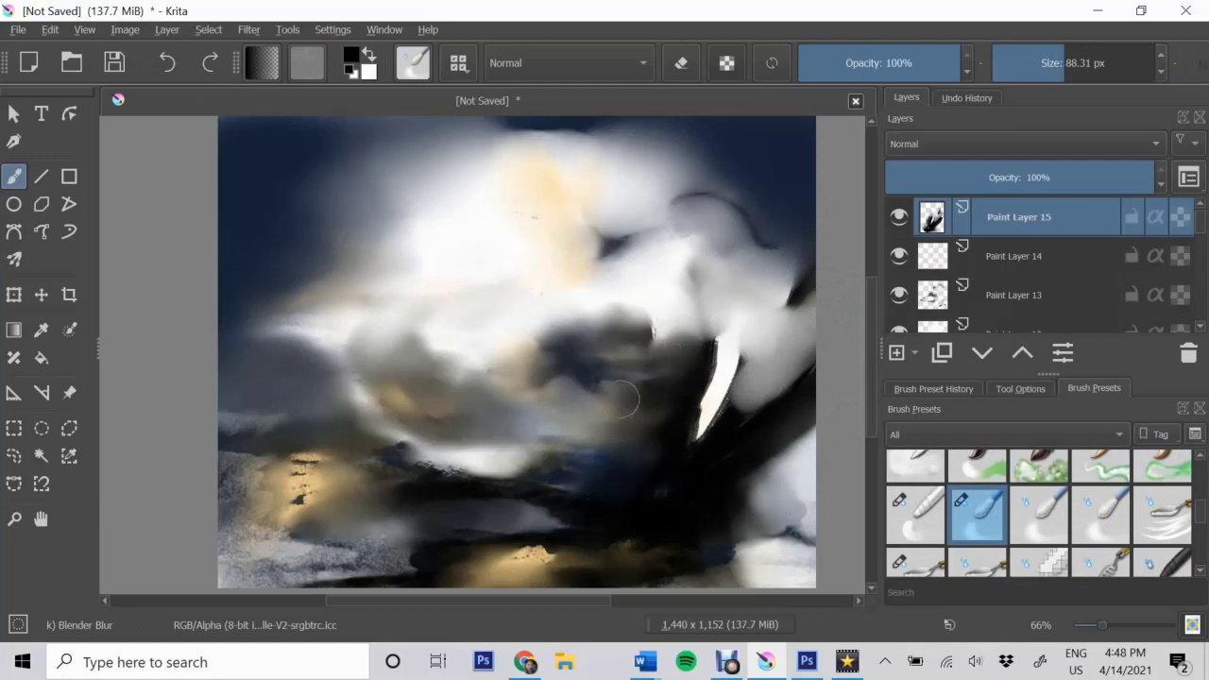
pyautogui.moveTo(624, 387); pyautogui.dragTo(558, 482)
pyautogui.moveTo(746, 288)
pyautogui.mouseDown()
pyautogui.moveTo(719, 345)
pyautogui.moveTo(765, 460)
pyautogui.mouseUp()
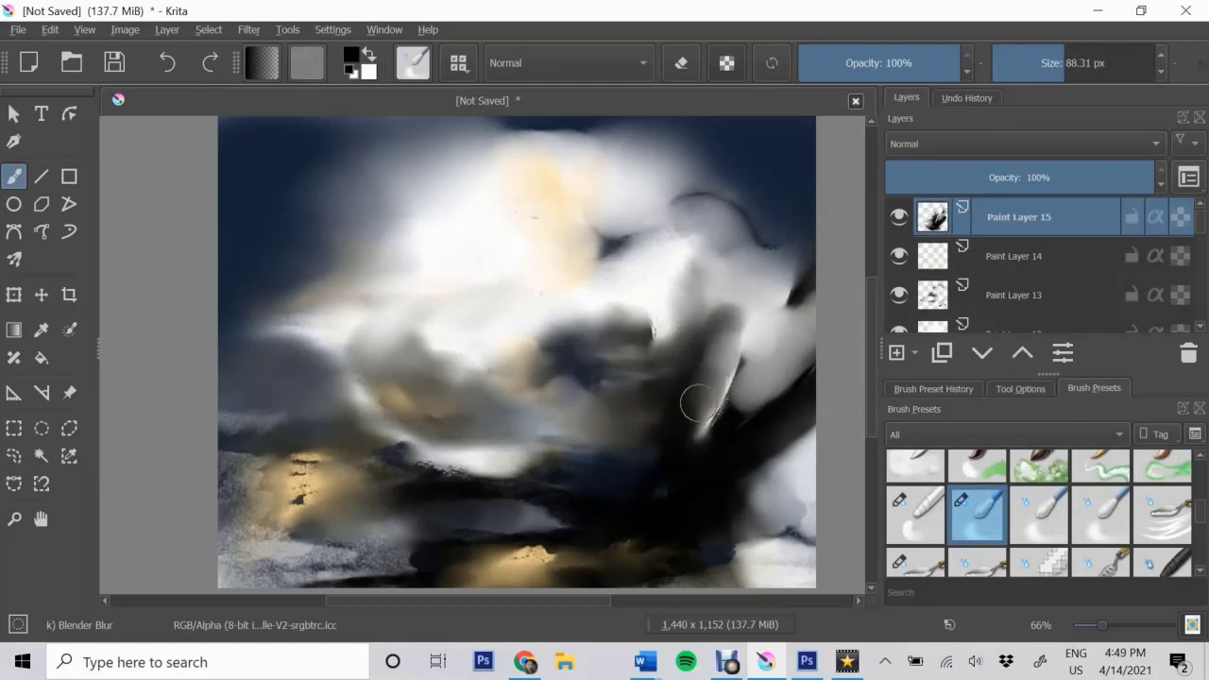
# Enlarge the blender and smear the right-middle area whiter
pyautogui.press(']')
pyautogui.press(']')
pyautogui.press(']')
pyautogui.moveTo(674, 270); pyautogui.dragTo(634, 324)
pyautogui.scroll(-1, 634, 325)
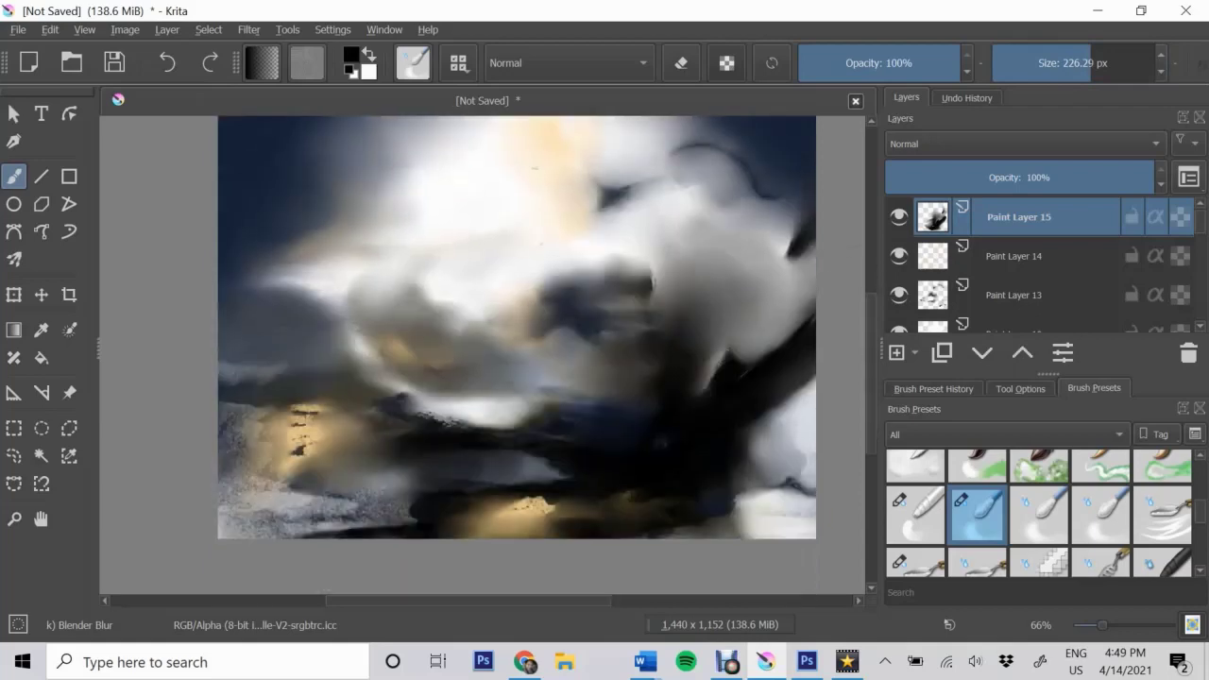
pyautogui.scroll(1, 689, 256)
pyautogui.moveTo(689, 256); pyautogui.dragTo(728, 303)
pyautogui.scroll(-1, 727, 303)
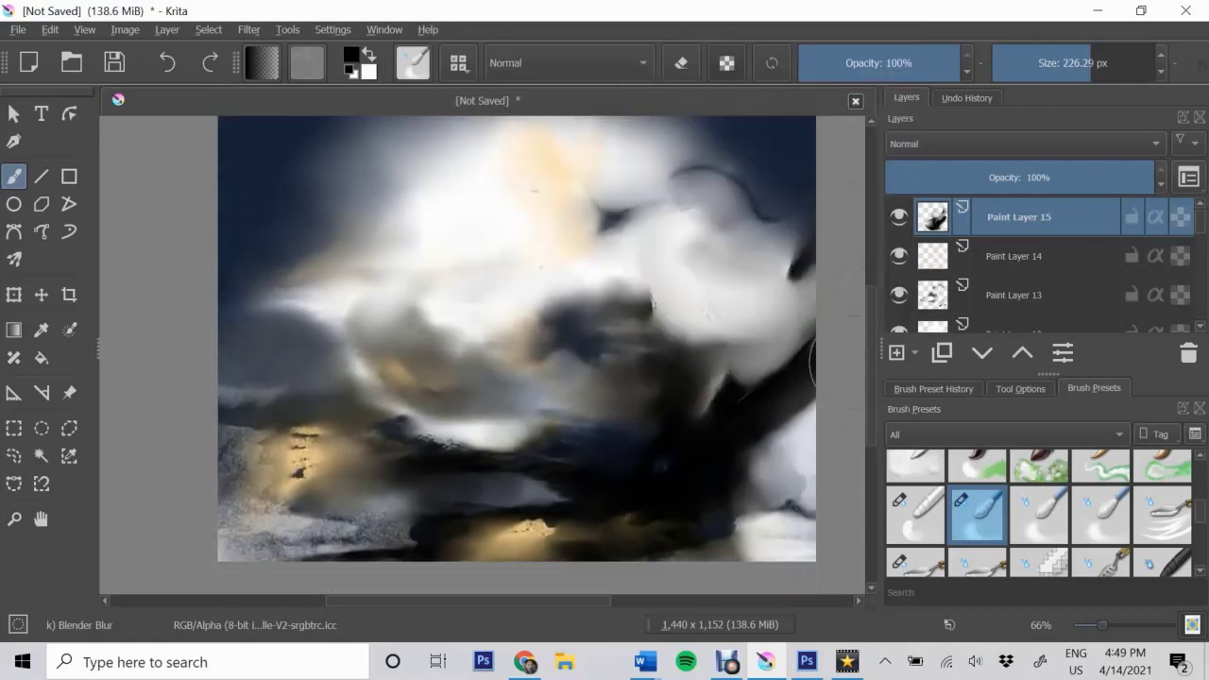
# Add a new paint layer with white, a smaller brush and a watercolour preset
pyautogui.press('Insert')
pyautogui.press('x')
pyautogui.press('v')
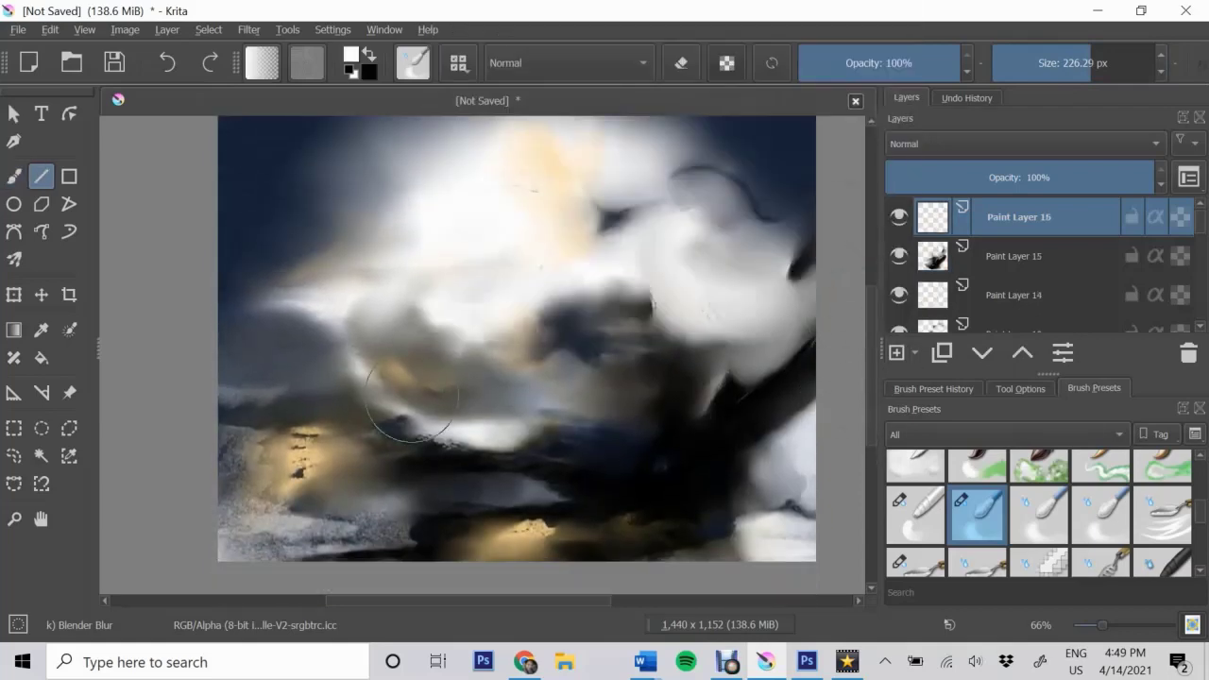
pyautogui.press('[')
pyautogui.press('[')
pyautogui.press('[')
pyautogui.press('.')
pyautogui.press('.')
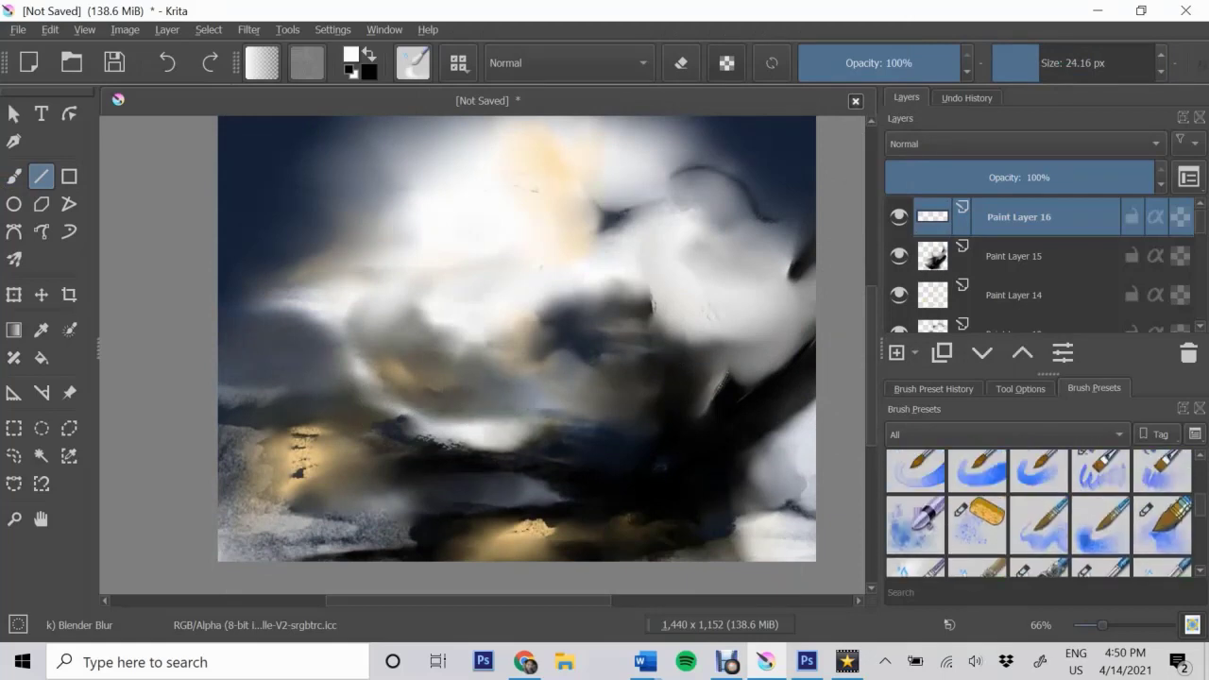
pyautogui.press('.')
pyautogui.press('.')
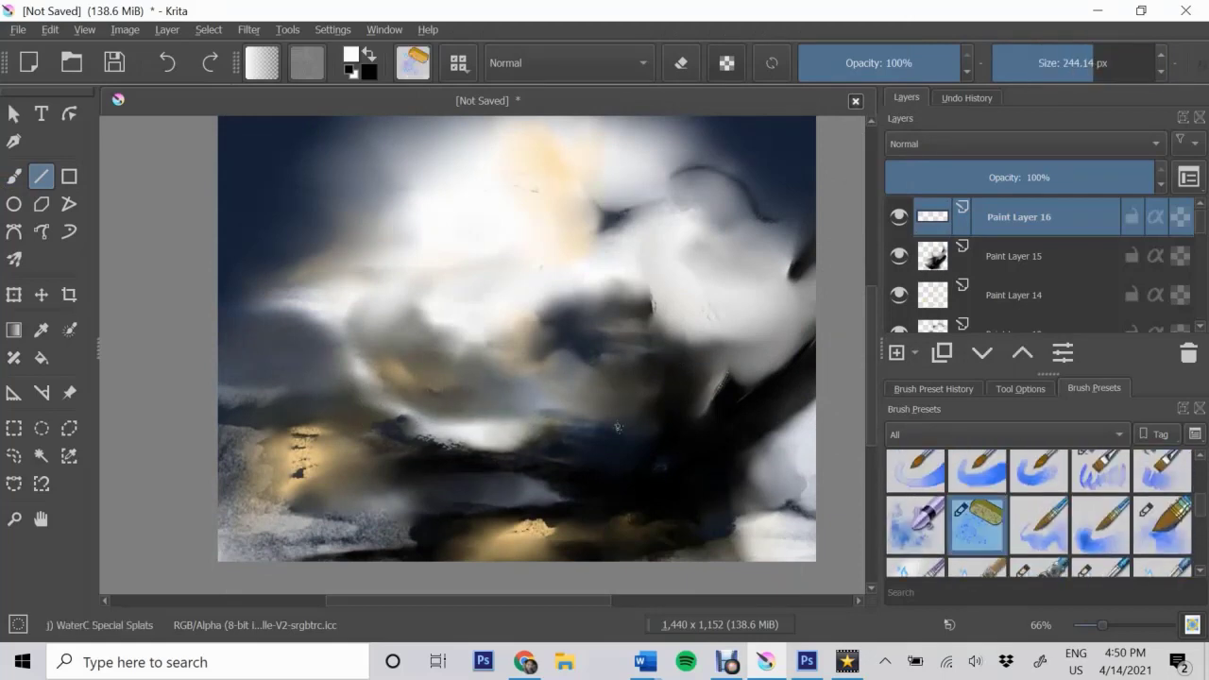
pyautogui.press('.')
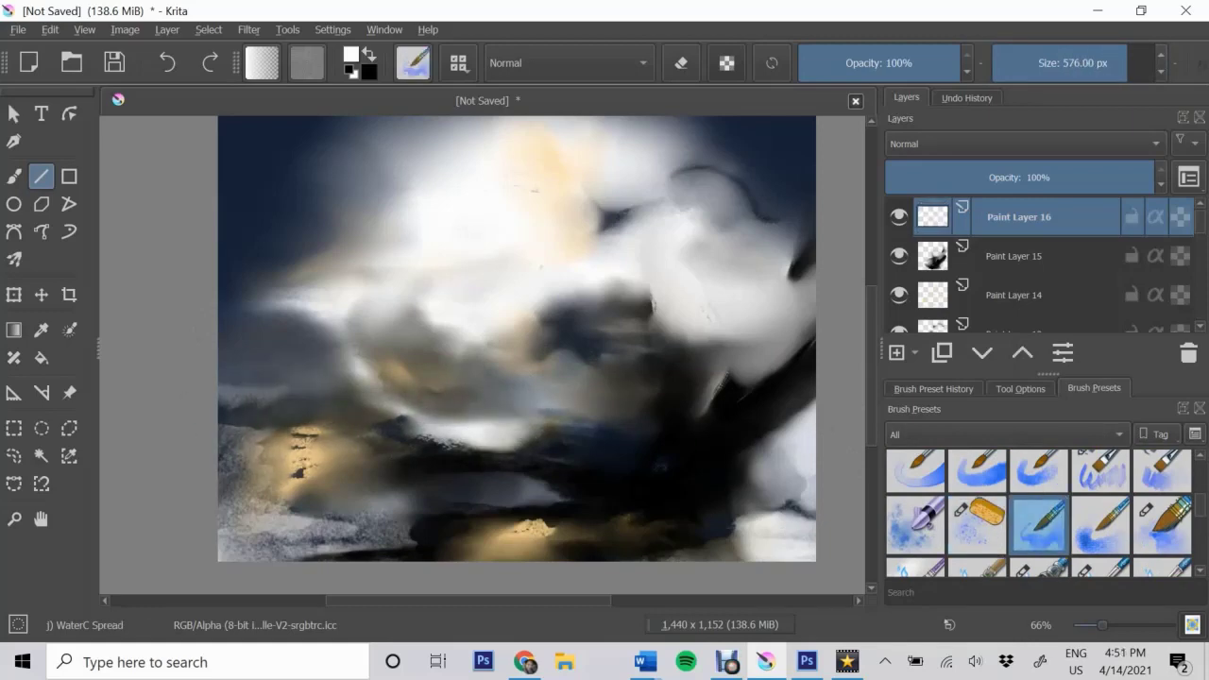
# Add another paint layer and try grainy watercolour and soft blending brushes
pyautogui.press('Insert')
pyautogui.press('.')
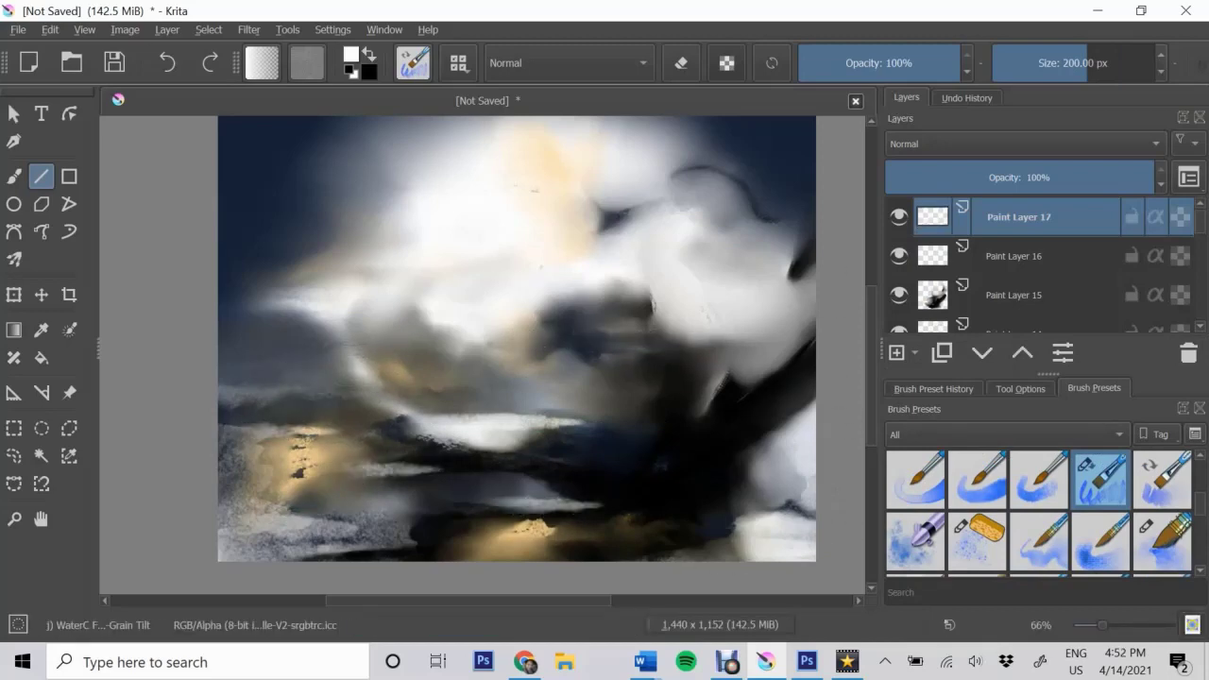
pyautogui.press('.')
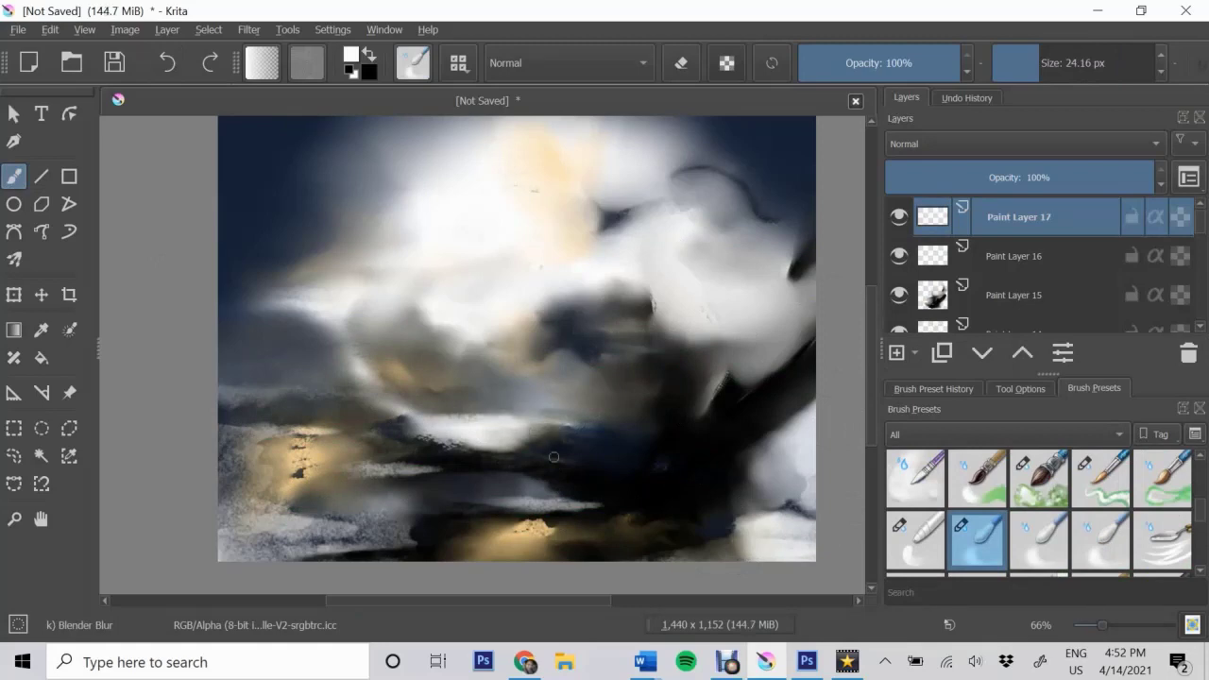
pyautogui.scroll(1, 554, 457)
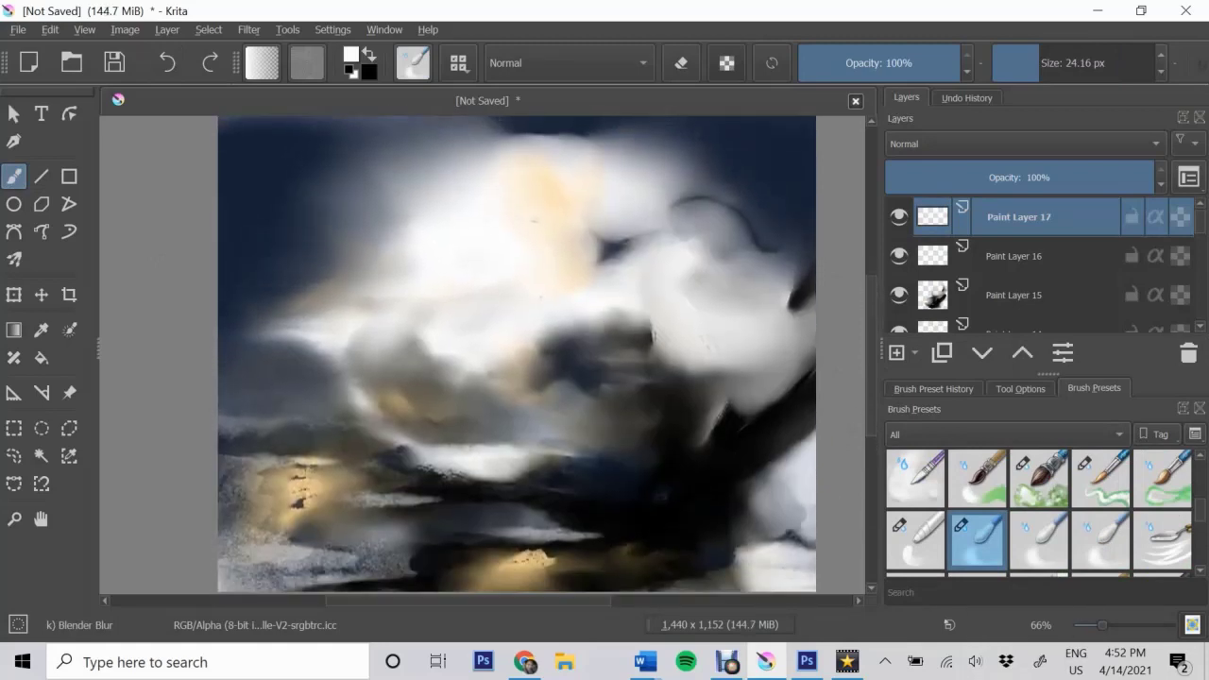
pyautogui.scroll(-1, 517, 354)
# Add a new layer and pick dark red in the colour picker
pyautogui.press('/')
pyautogui.press('Insert')
pyautogui.click(350, 54)
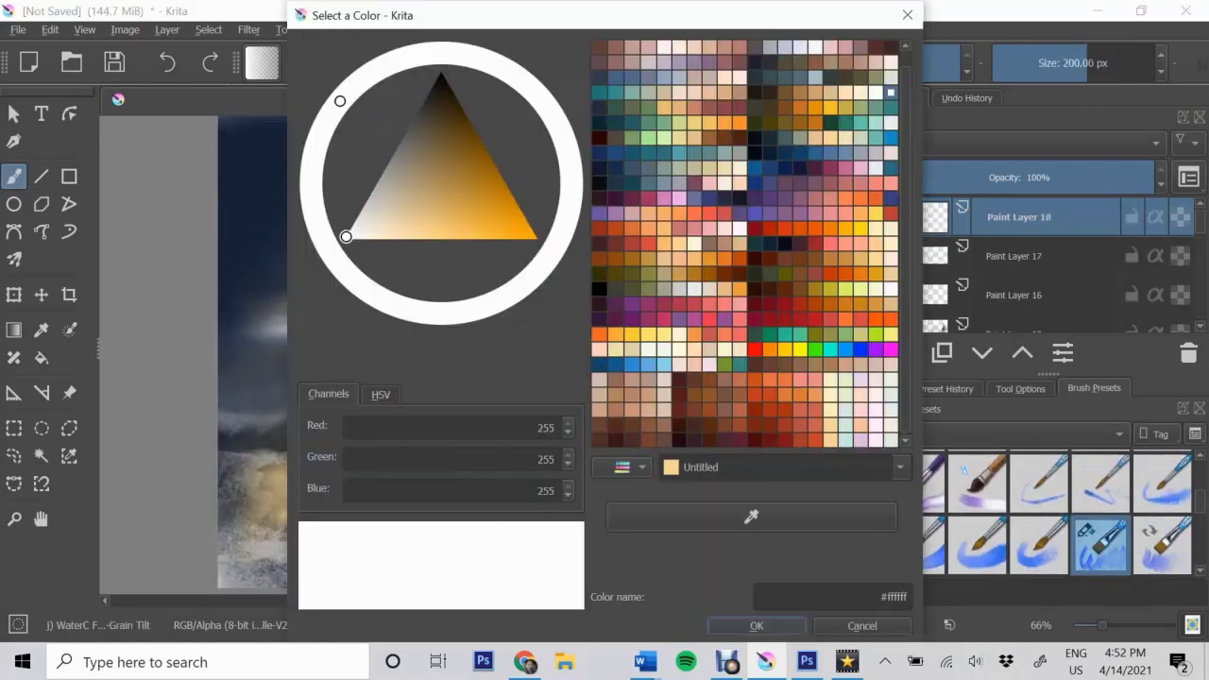
pyautogui.press('Escape')
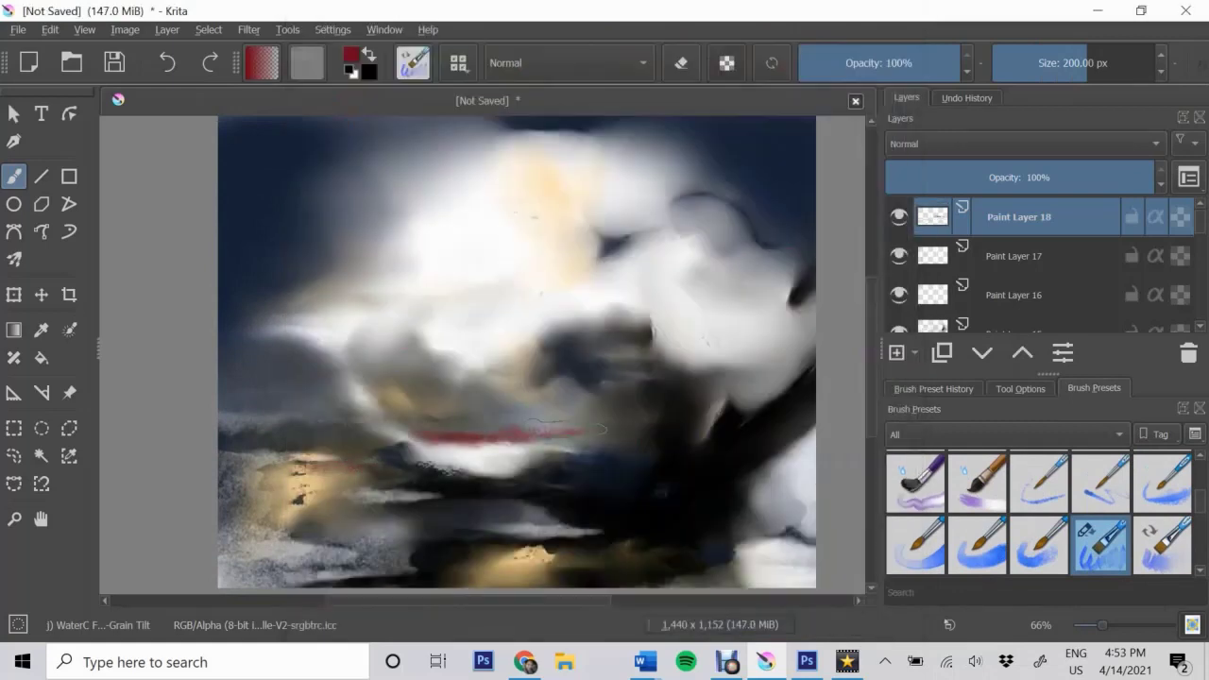
# Enlarge the blending brush and move to the top layer
pyautogui.press('/')
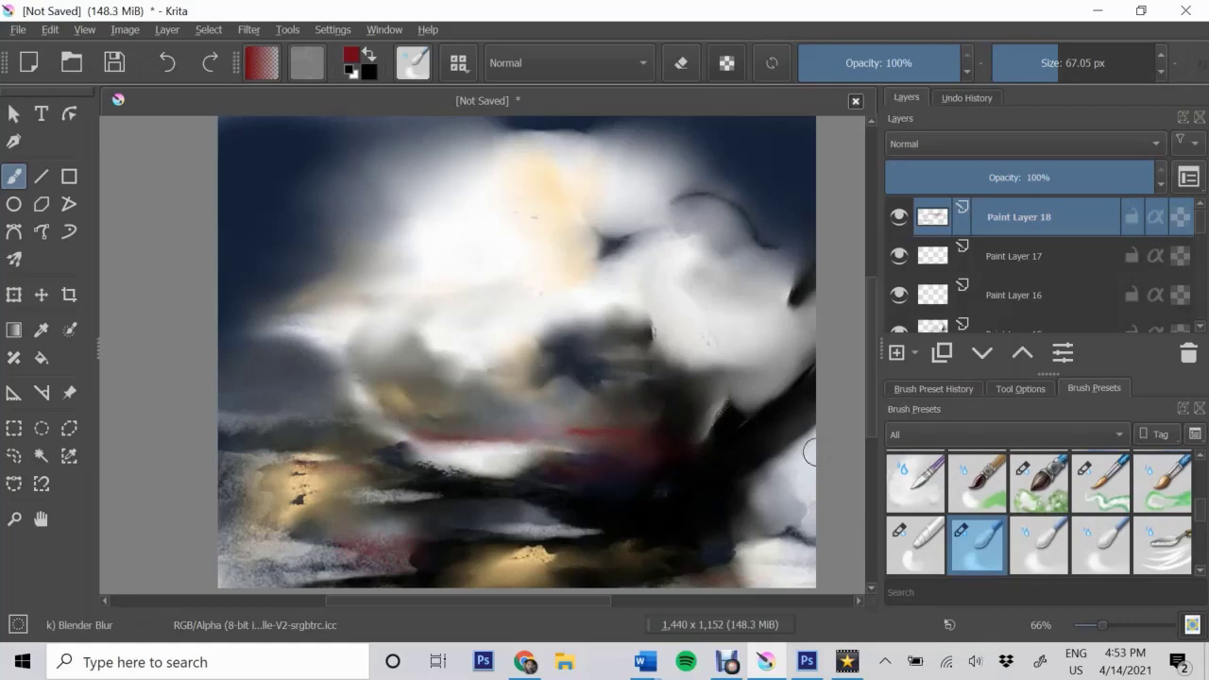
pyautogui.scroll(-2, 811, 440)
pyautogui.press('pagedown')
pyautogui.press('pagedown')
pyautogui.press('pagedown')
pyautogui.press(']')
pyautogui.press(']')
pyautogui.press(']')
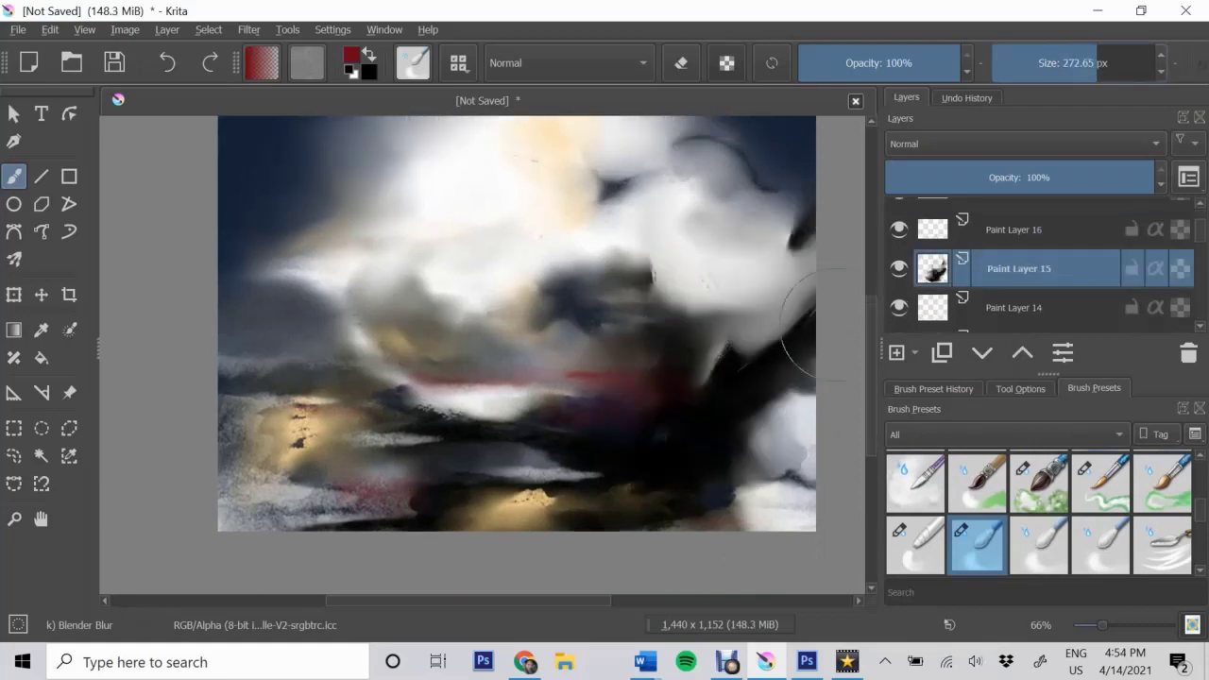
pyautogui.scroll(1, 758, 441)
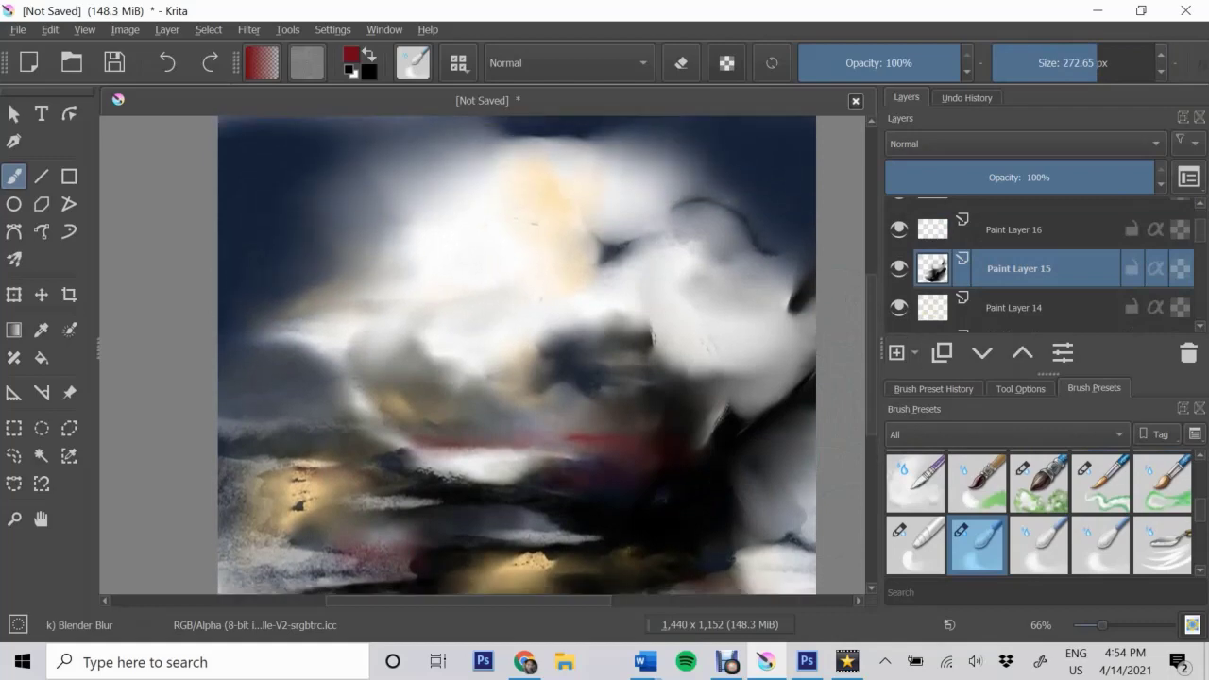
pyautogui.press('pageup')
pyautogui.press('pageup')
pyautogui.press('pageup')
# Paint dark navy watercolour clouds across the top and centre-right of the sky
pyautogui.scroll(-5, 1039, 510)
pyautogui.click(1163, 526)
pyautogui.click(351, 54)
pyautogui.click(553, 249)
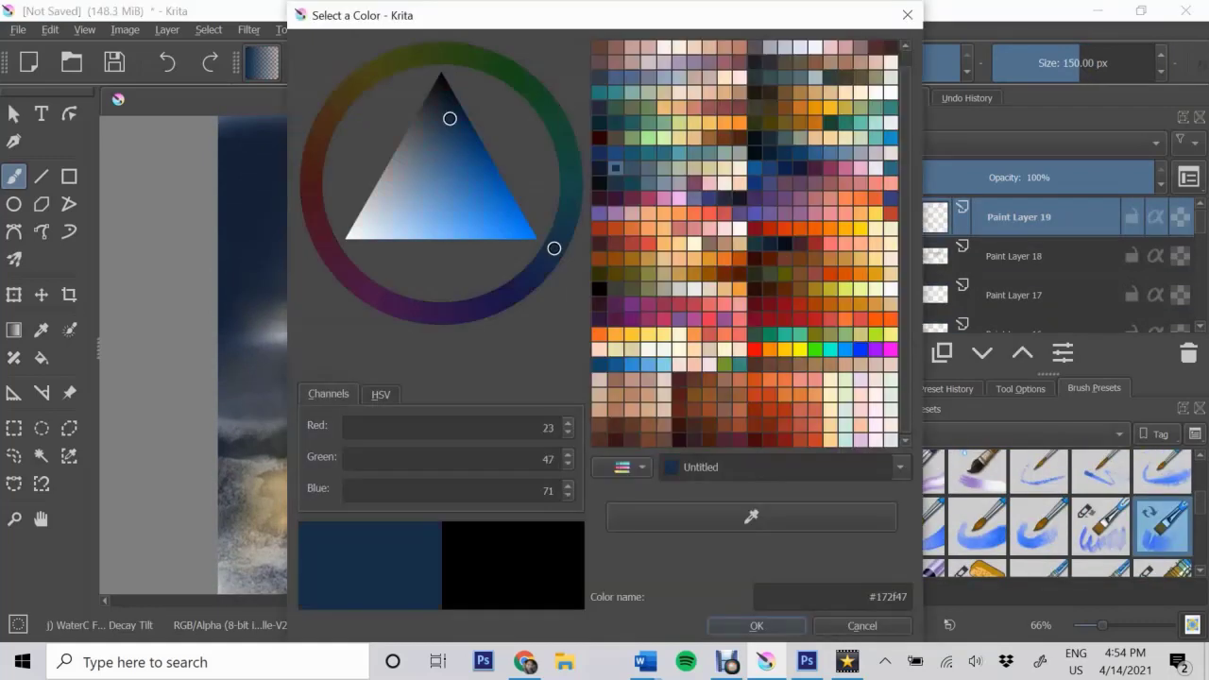
pyautogui.click(756, 626)
pyautogui.moveTo(574, 267); pyautogui.dragTo(477, 284)
pyautogui.moveTo(444, 142); pyautogui.dragTo(519, 132)
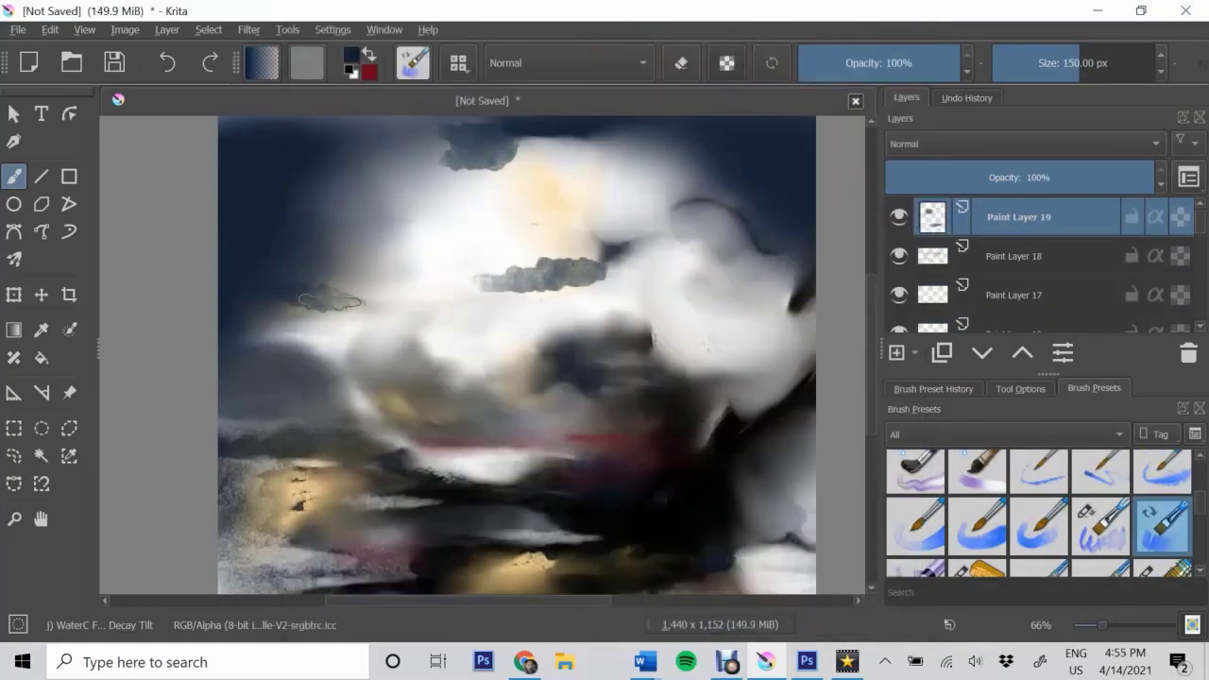
pyautogui.moveTo(274, 297)
pyautogui.mouseDown()
pyautogui.moveTo(439, 302)
pyautogui.moveTo(604, 274)
pyautogui.mouseUp()
# Soften the dark clouds into the sky with a smaller blending brush
pyautogui.press('/')
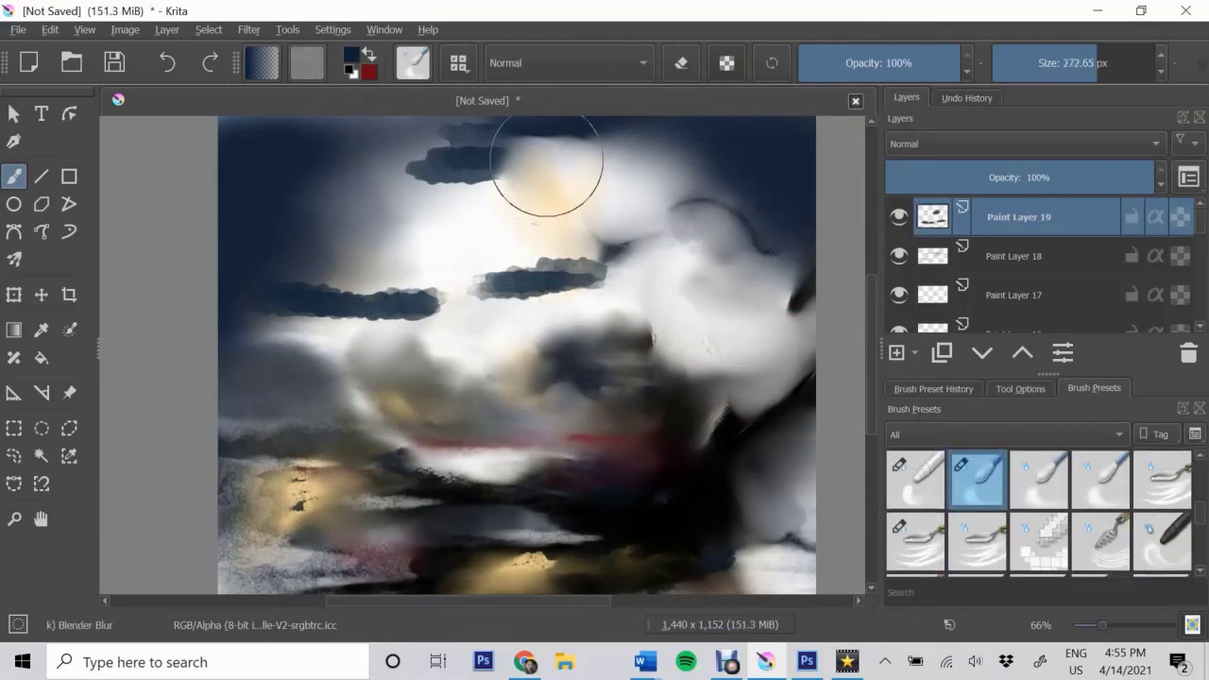
pyautogui.moveTo(539, 162); pyautogui.dragTo(378, 180)
pyautogui.scroll(1, 772, 372)
pyautogui.moveTo(605, 326)
pyautogui.mouseDown()
pyautogui.moveTo(472, 331)
pyautogui.moveTo(319, 369)
pyautogui.moveTo(424, 373)
pyautogui.moveTo(284, 364)
pyautogui.moveTo(535, 346)
pyautogui.mouseUp()
pyautogui.press('[')
pyautogui.press('[')
pyautogui.press('[')
pyautogui.scroll(-1, 535, 346)
pyautogui.scroll(1, 517, 340)
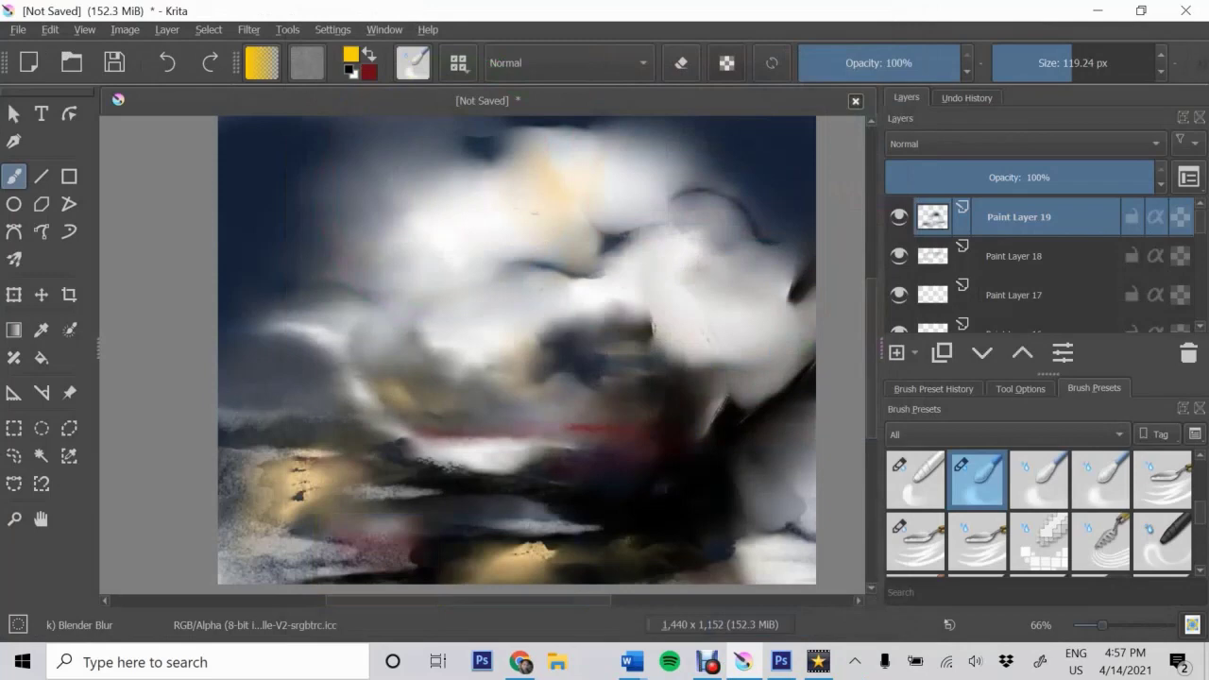
pyautogui.scroll(5, 1039, 510)
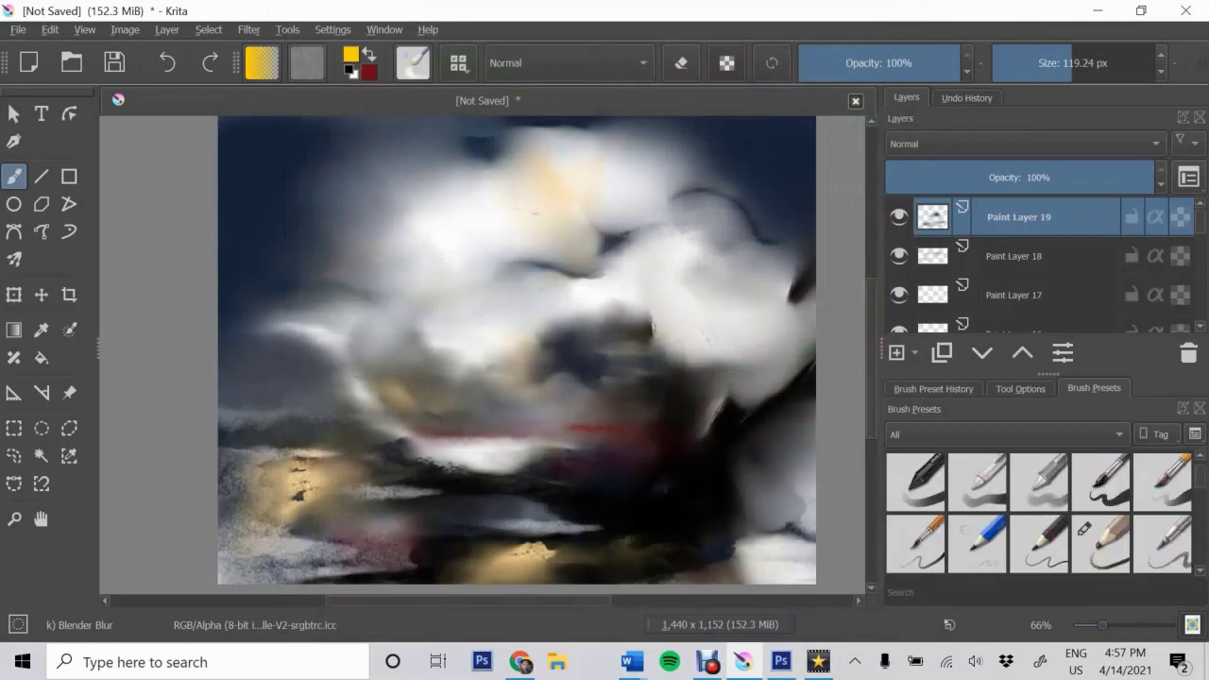
# Paint a yellow stroke on the left with a basic brush and blend it into grey
pyautogui.click(1101, 524)
pyautogui.moveTo(284, 524); pyautogui.dragTo(297, 378)
pyautogui.scroll(-5, 1039, 510)
pyautogui.click(977, 491)
pyautogui.moveTo(312, 303); pyautogui.dragTo(265, 426)
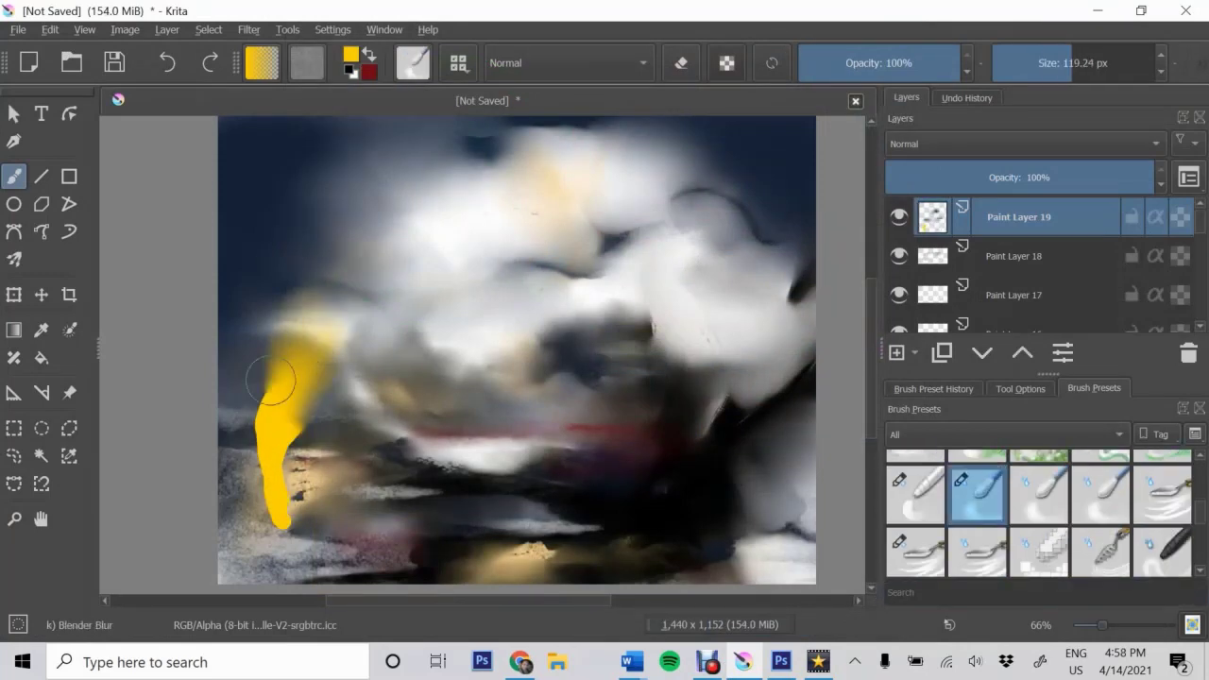
pyautogui.moveTo(246, 302)
pyautogui.mouseDown()
pyautogui.moveTo(256, 519)
pyautogui.moveTo(321, 274)
pyautogui.mouseUp()
pyautogui.moveTo(315, 197)
pyautogui.mouseDown()
pyautogui.moveTo(274, 539)
pyautogui.moveTo(340, 425)
pyautogui.moveTo(312, 444)
pyautogui.moveTo(281, 567)
pyautogui.mouseUp()
pyautogui.moveTo(329, 323); pyautogui.dragTo(255, 360)
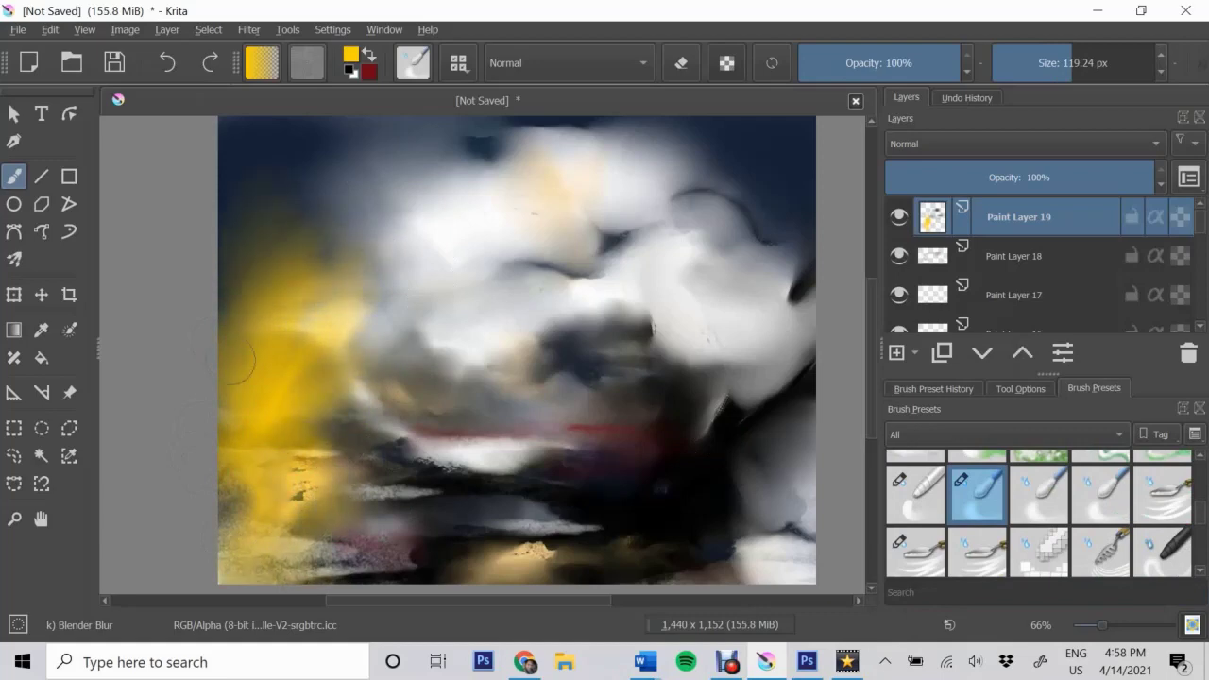
pyautogui.moveTo(283, 227)
pyautogui.mouseDown()
pyautogui.moveTo(397, 359)
pyautogui.moveTo(267, 203)
pyautogui.moveTo(264, 406)
pyautogui.mouseUp()
# Erase the yellow on the left and paint dark blobs in the middle and top
pyautogui.press('e')
pyautogui.moveTo(197, 252)
pyautogui.mouseDown()
pyautogui.moveTo(274, 444)
pyautogui.moveTo(284, 283)
pyautogui.moveTo(378, 274)
pyautogui.mouseUp()
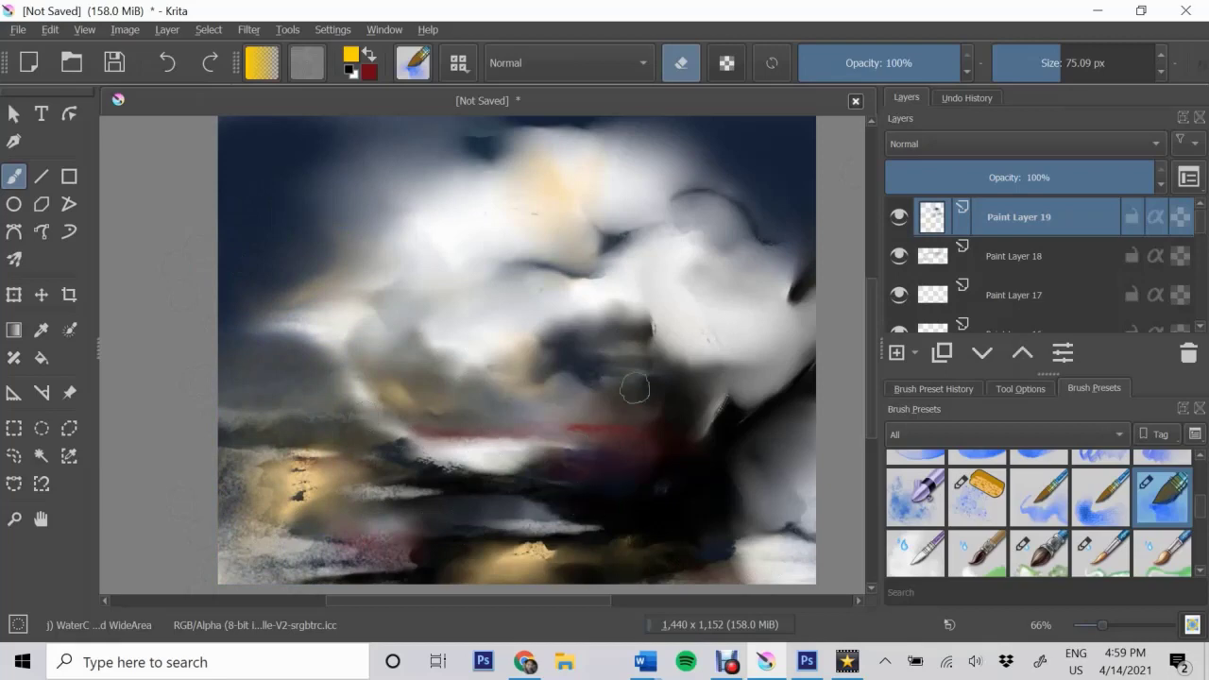
pyautogui.press('d')
pyautogui.press('e')
pyautogui.moveTo(652, 350)
pyautogui.mouseDown()
pyautogui.moveTo(635, 387)
pyautogui.moveTo(567, 359)
pyautogui.mouseUp()
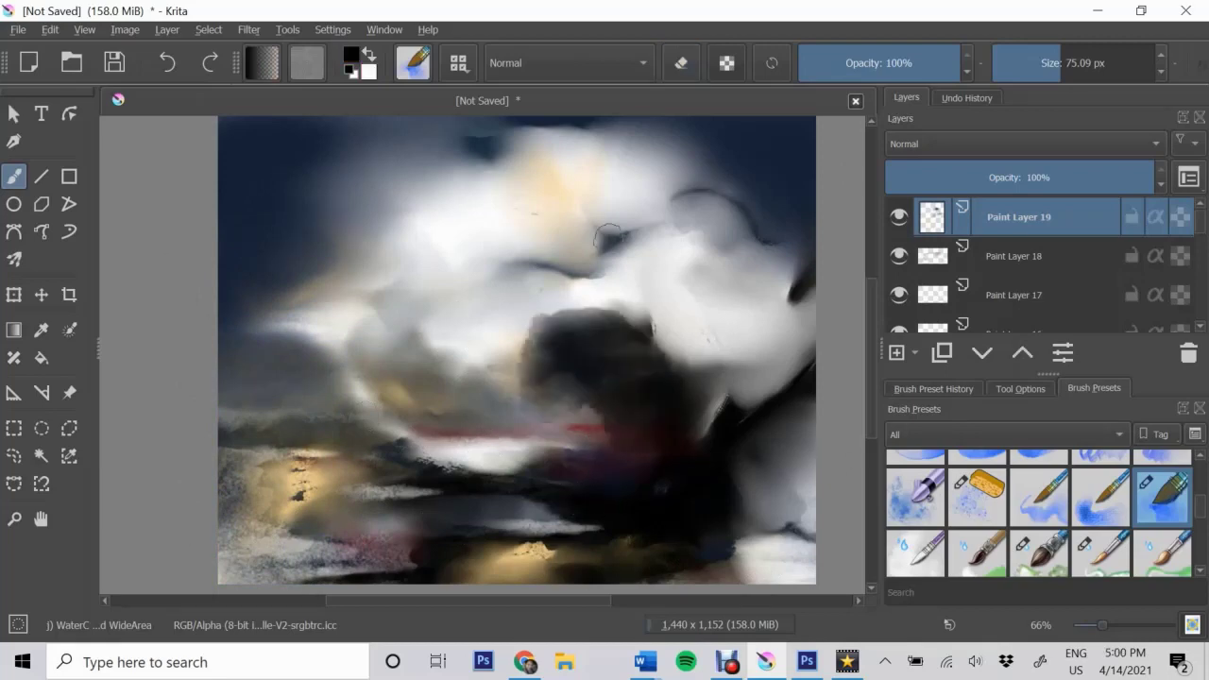
pyautogui.moveTo(567, 141)
pyautogui.mouseDown()
pyautogui.moveTo(614, 217)
pyautogui.moveTo(592, 168)
pyautogui.moveTo(505, 149)
pyautogui.moveTo(691, 162)
pyautogui.moveTo(539, 378)
pyautogui.moveTo(652, 358)
pyautogui.moveTo(648, 316)
pyautogui.moveTo(608, 437)
pyautogui.moveTo(583, 135)
pyautogui.moveTo(406, 237)
pyautogui.mouseUp()
pyautogui.press('/')
# Paint dark navy Wet Paint strokes at the right edge, lower left and middle
pyautogui.scroll(2, 831, 373)
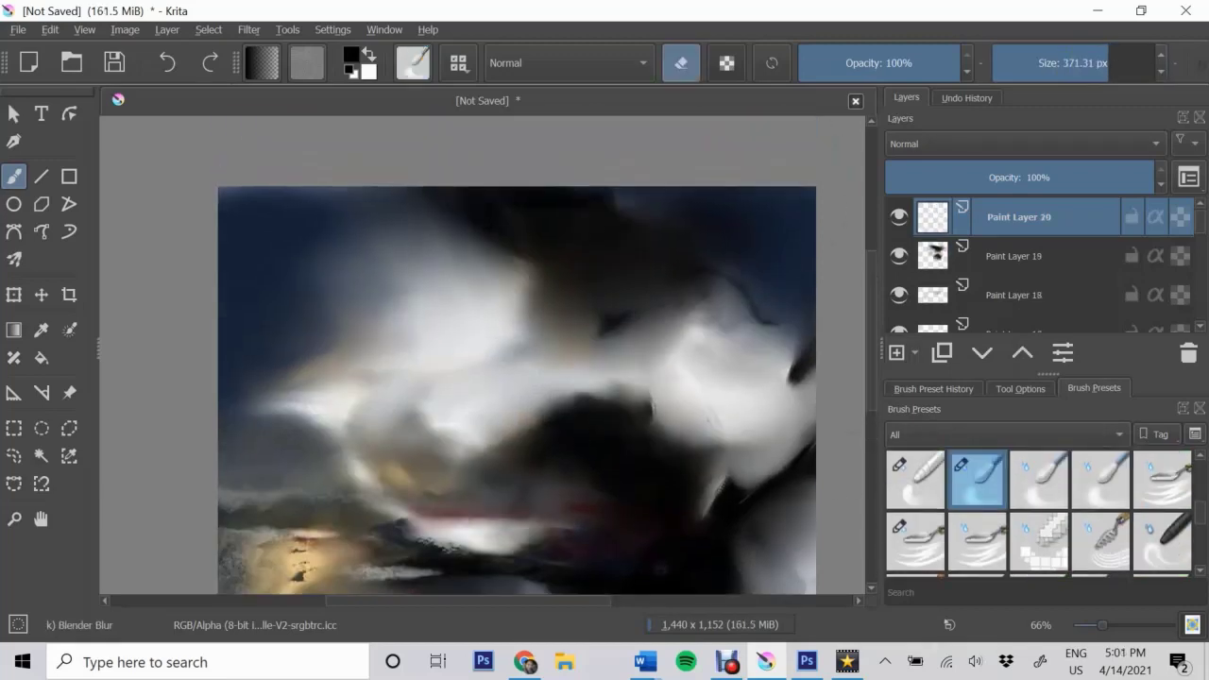
pyautogui.scroll(-2, 858, 215)
pyautogui.click(352, 56)
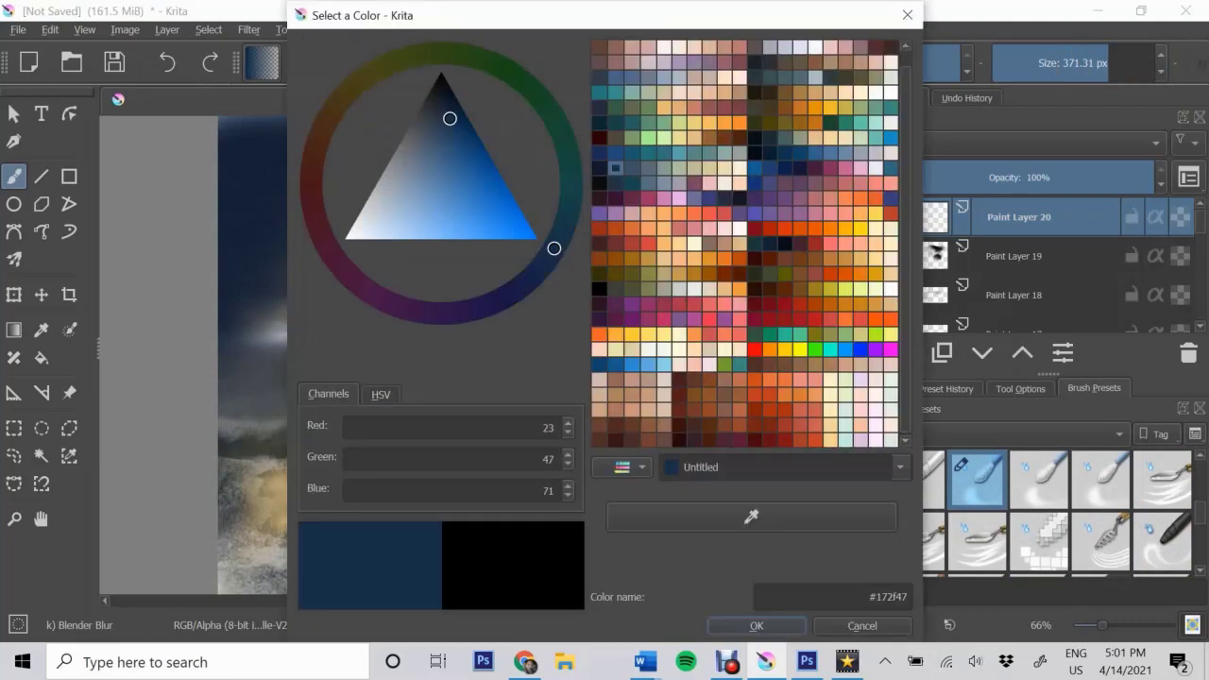
pyautogui.press('Return')
pyautogui.press('/')
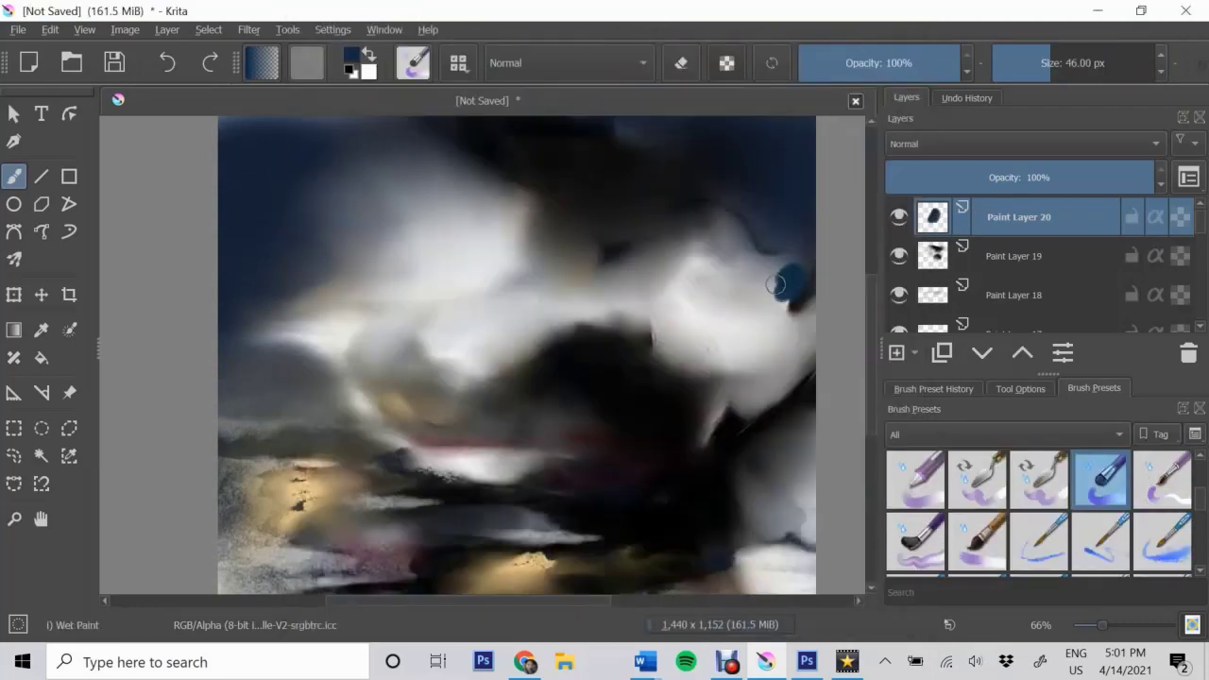
pyautogui.moveTo(775, 283)
pyautogui.mouseDown()
pyautogui.moveTo(755, 260)
pyautogui.moveTo(784, 316)
pyautogui.mouseUp()
pyautogui.moveTo(226, 406); pyautogui.dragTo(369, 406)
pyautogui.moveTo(288, 284)
pyautogui.mouseDown()
pyautogui.moveTo(369, 274)
pyautogui.moveTo(487, 225)
pyautogui.mouseUp()
# Blur the right-side blue shapes and upper dark-blue cloud with the blender
pyautogui.press('/')
pyautogui.moveTo(775, 151)
pyautogui.mouseDown()
pyautogui.moveTo(788, 208)
pyautogui.moveTo(745, 243)
pyautogui.moveTo(727, 302)
pyautogui.moveTo(715, 256)
pyautogui.mouseUp()
pyautogui.moveTo(454, 137)
pyautogui.mouseDown()
pyautogui.moveTo(481, 203)
pyautogui.moveTo(406, 289)
pyautogui.moveTo(342, 319)
pyautogui.moveTo(463, 276)
pyautogui.moveTo(283, 346)
pyautogui.moveTo(338, 337)
pyautogui.moveTo(413, 236)
pyautogui.moveTo(438, 316)
pyautogui.moveTo(494, 256)
pyautogui.moveTo(472, 213)
pyautogui.moveTo(396, 336)
pyautogui.moveTo(432, 216)
pyautogui.moveTo(283, 425)
pyautogui.moveTo(750, 388)
pyautogui.mouseUp()
pyautogui.scroll(-1, 671, 362)
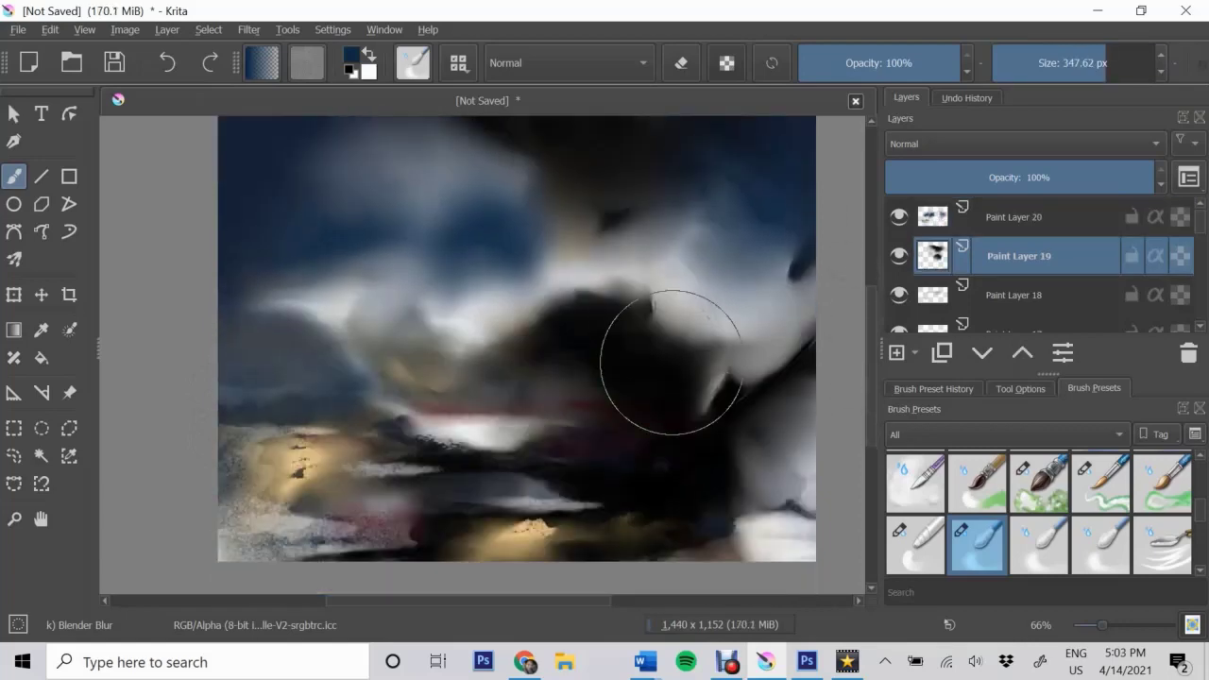
pyautogui.scroll(1, 662, 359)
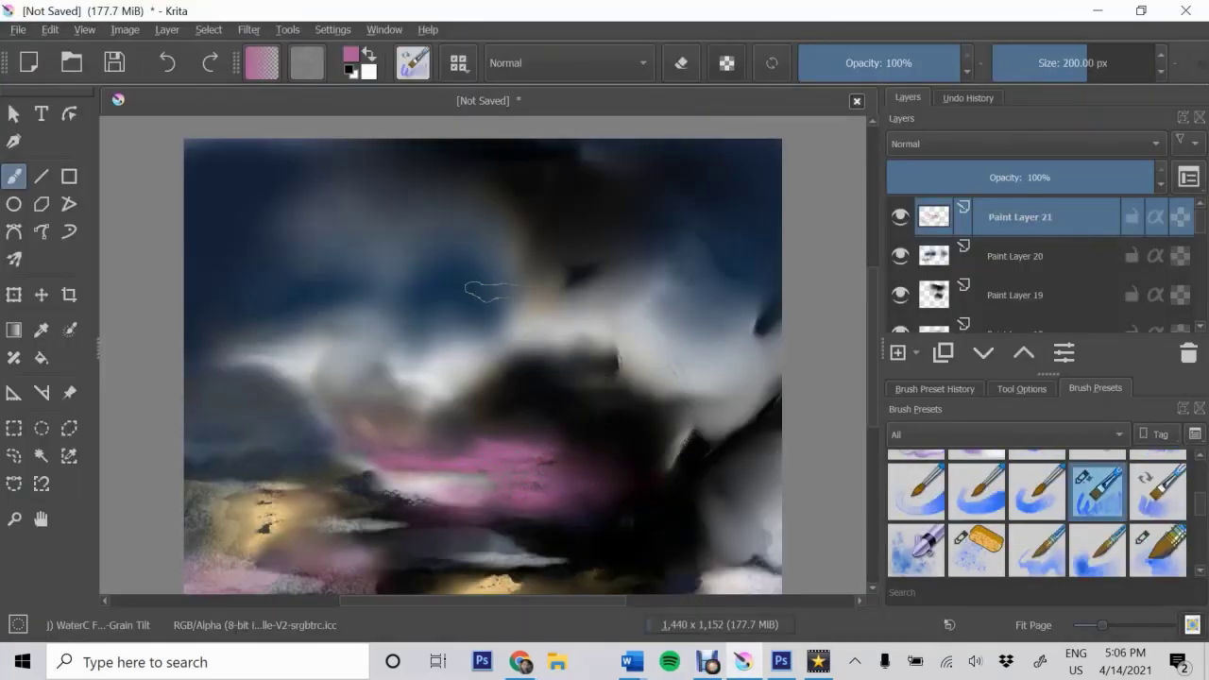
# Paint a violet stroke across the pink band in the lower middle
pyautogui.moveTo(563, 387); pyautogui.dragTo(536, 392)
pyautogui.press('/')
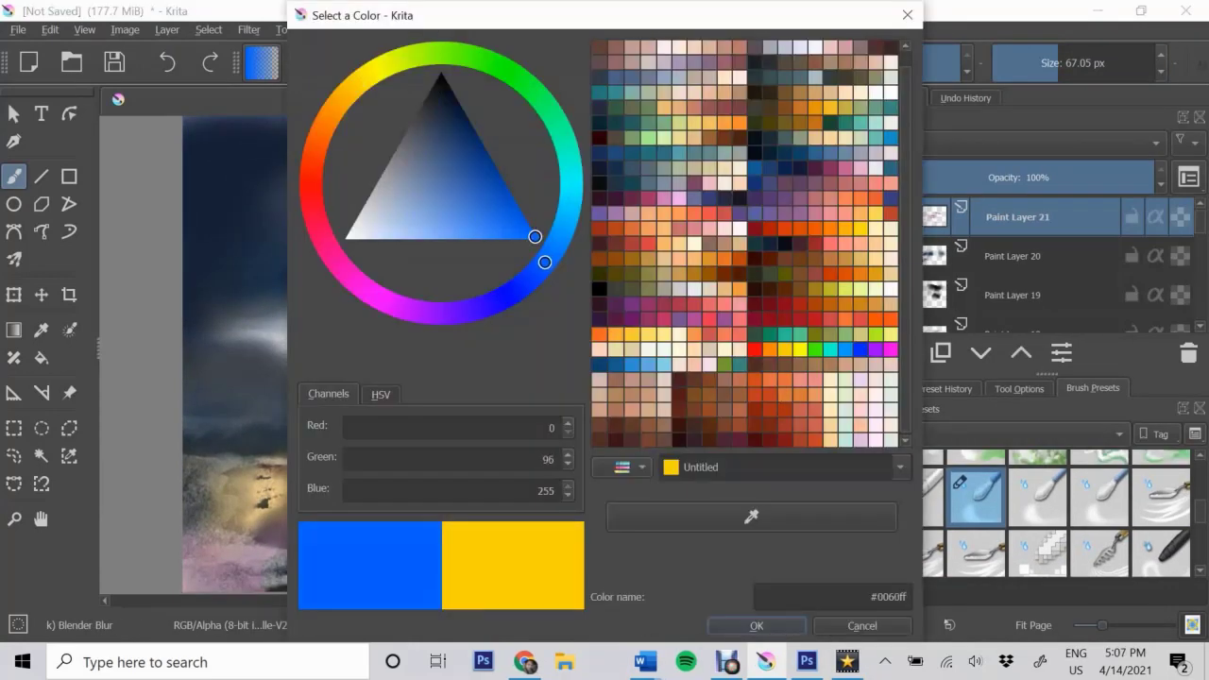
pyautogui.press('/')
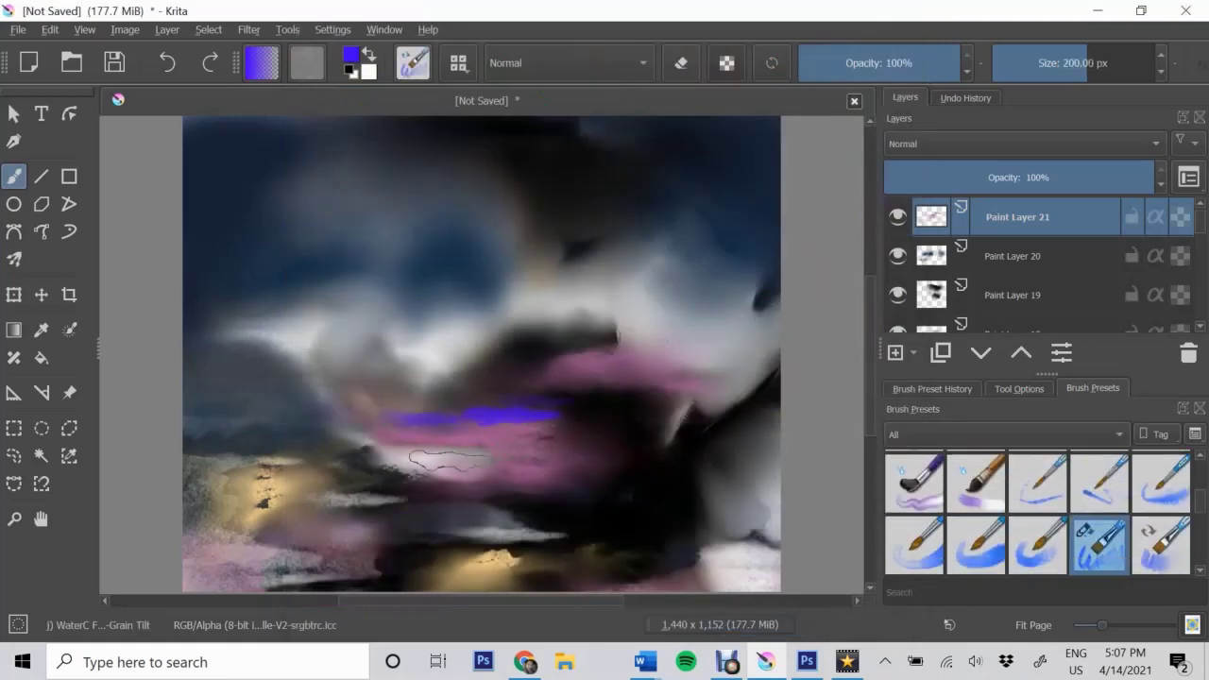
pyautogui.press('/')
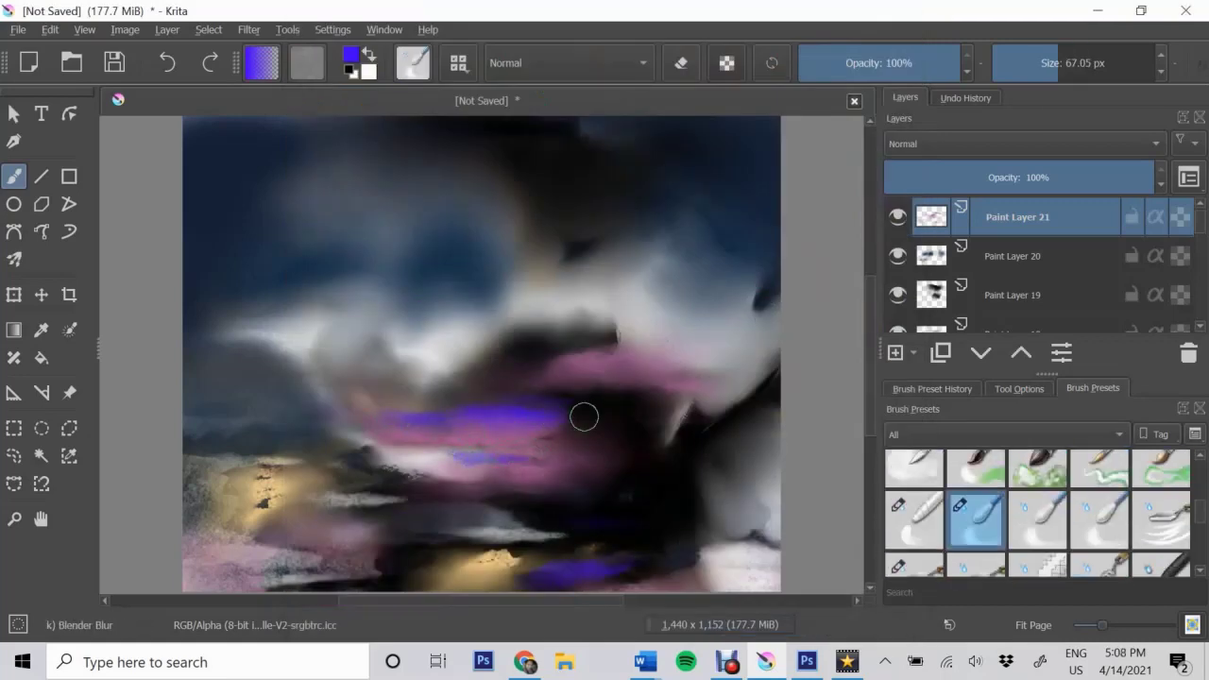
# Add Paint Layer 22 with dark navy and a watercolour brush
pyautogui.press('Insert')
pyautogui.press('pagedown')
pyautogui.press('pageup')
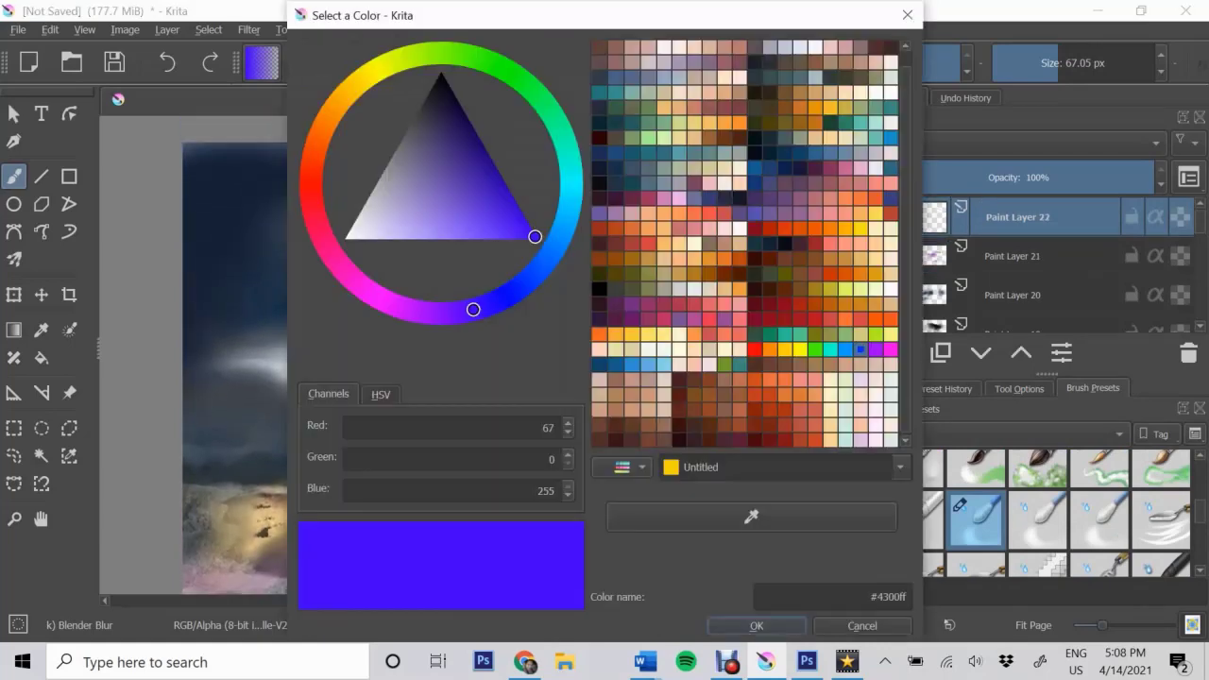
pyautogui.press('Return')
pyautogui.press('/')
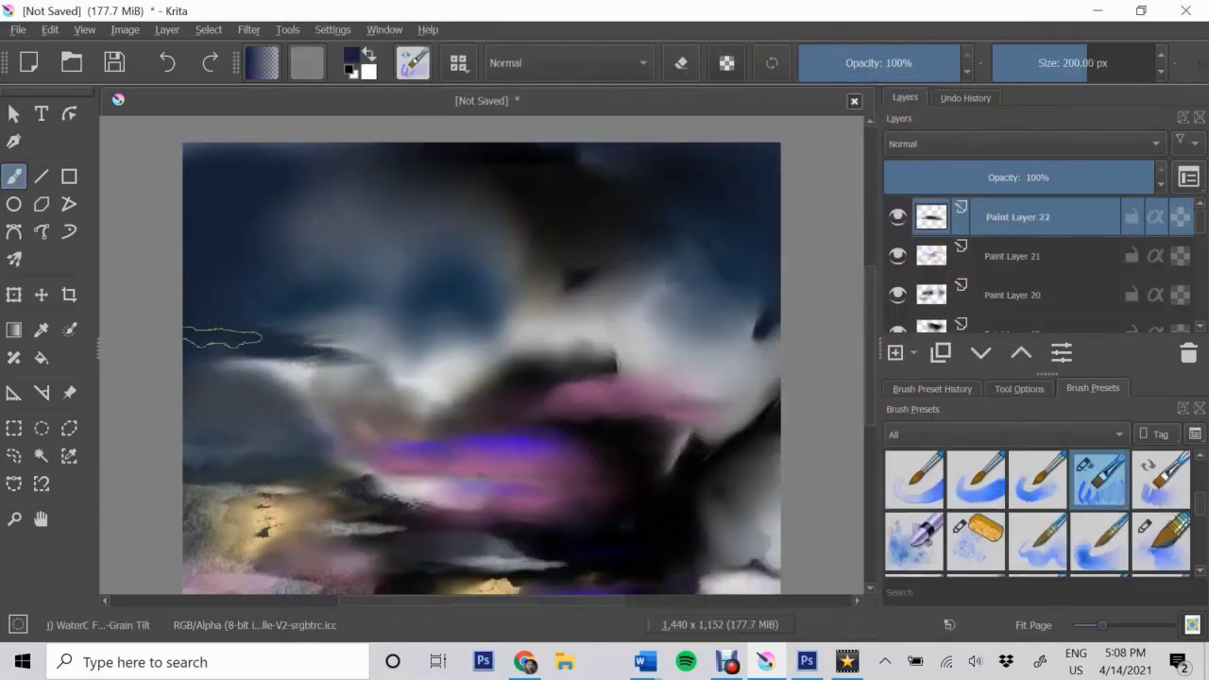
# Paint dark navy across the upper-left sky and blur the left clouds
pyautogui.moveTo(275, 252)
pyautogui.mouseDown()
pyautogui.moveTo(267, 203)
pyautogui.moveTo(384, 216)
pyautogui.moveTo(248, 262)
pyautogui.moveTo(557, 267)
pyautogui.mouseUp()
pyautogui.press('/')
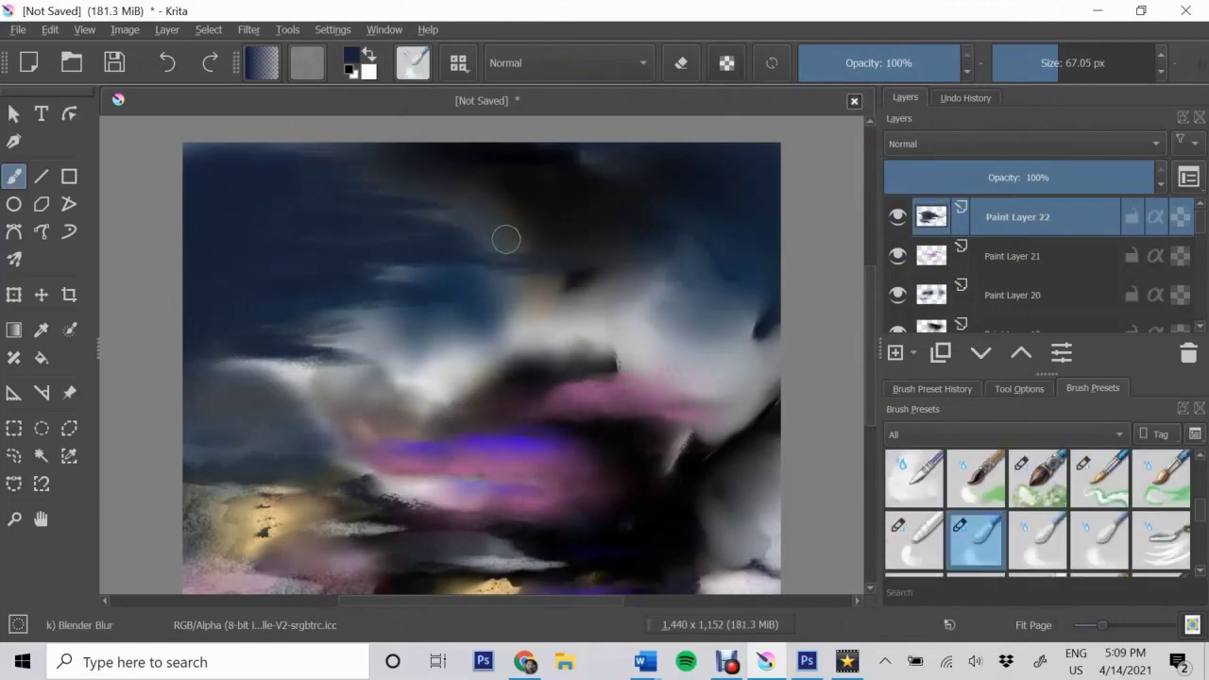
pyautogui.moveTo(222, 370); pyautogui.dragTo(369, 373)
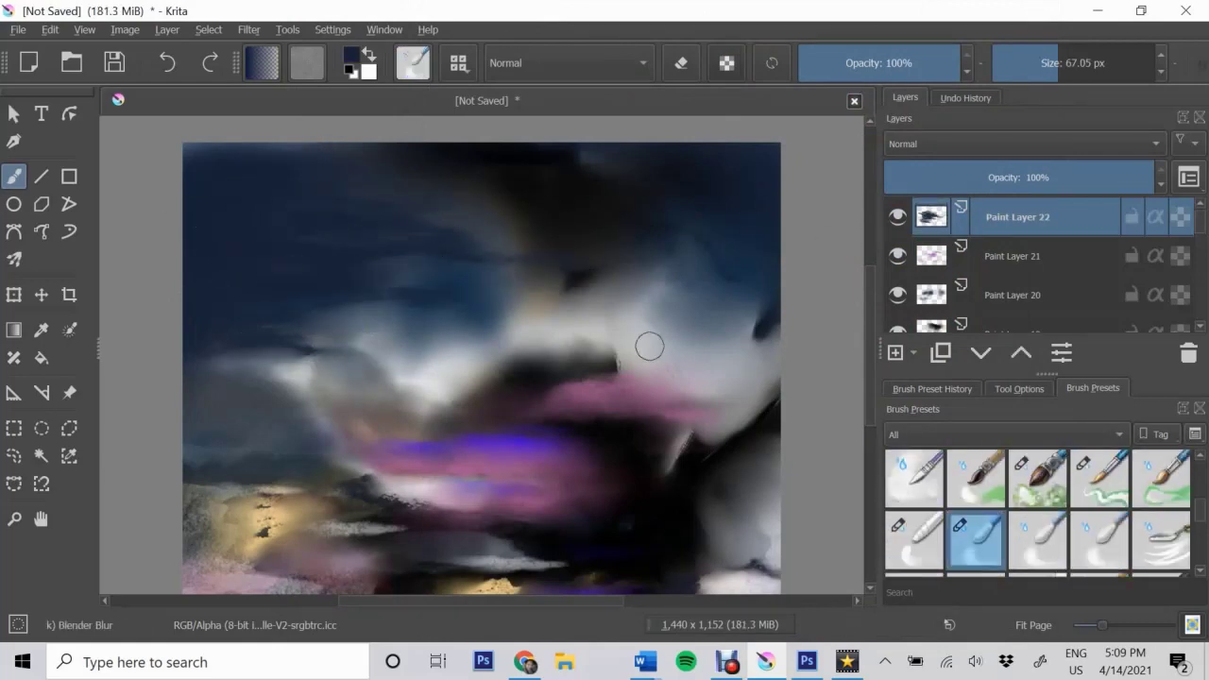
pyautogui.press('Insert')
pyautogui.scroll(-3, 648, 343)
# Paint dark WaterC Grain Tilt strokes across the lower left and at the right edge
pyautogui.press('/')
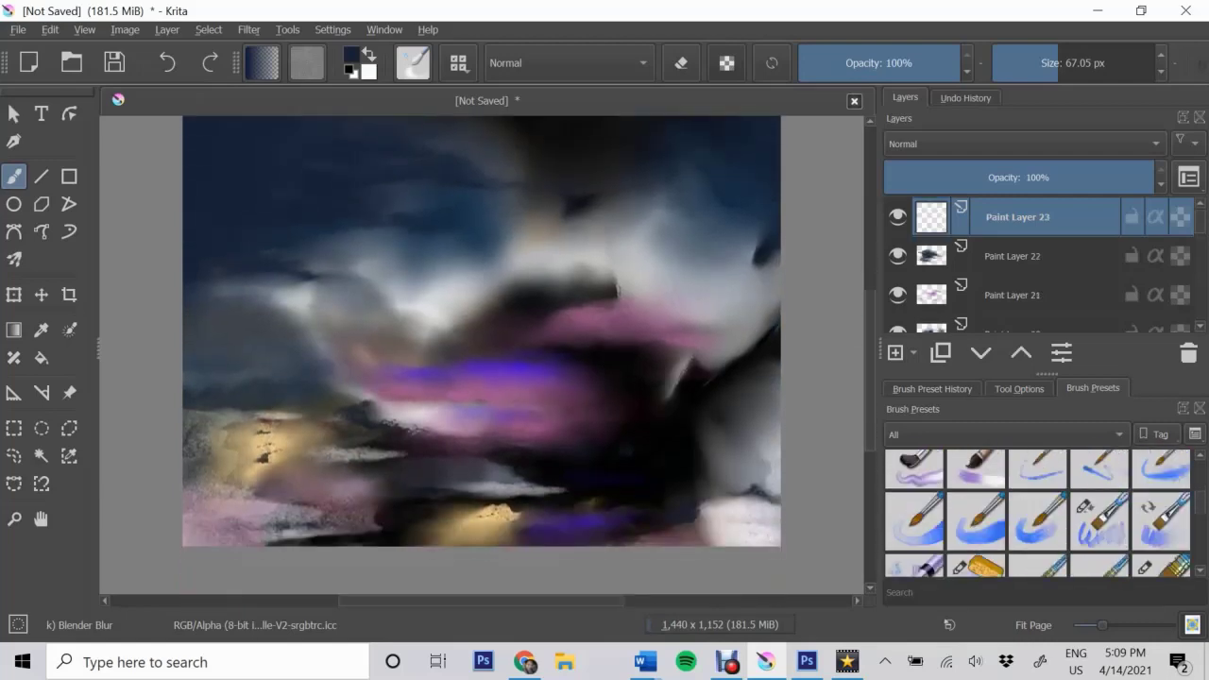
pyautogui.moveTo(208, 468)
pyautogui.mouseDown()
pyautogui.moveTo(388, 478)
pyautogui.moveTo(189, 469)
pyautogui.moveTo(283, 439)
pyautogui.moveTo(194, 435)
pyautogui.moveTo(236, 481)
pyautogui.moveTo(217, 456)
pyautogui.moveTo(321, 520)
pyautogui.mouseUp()
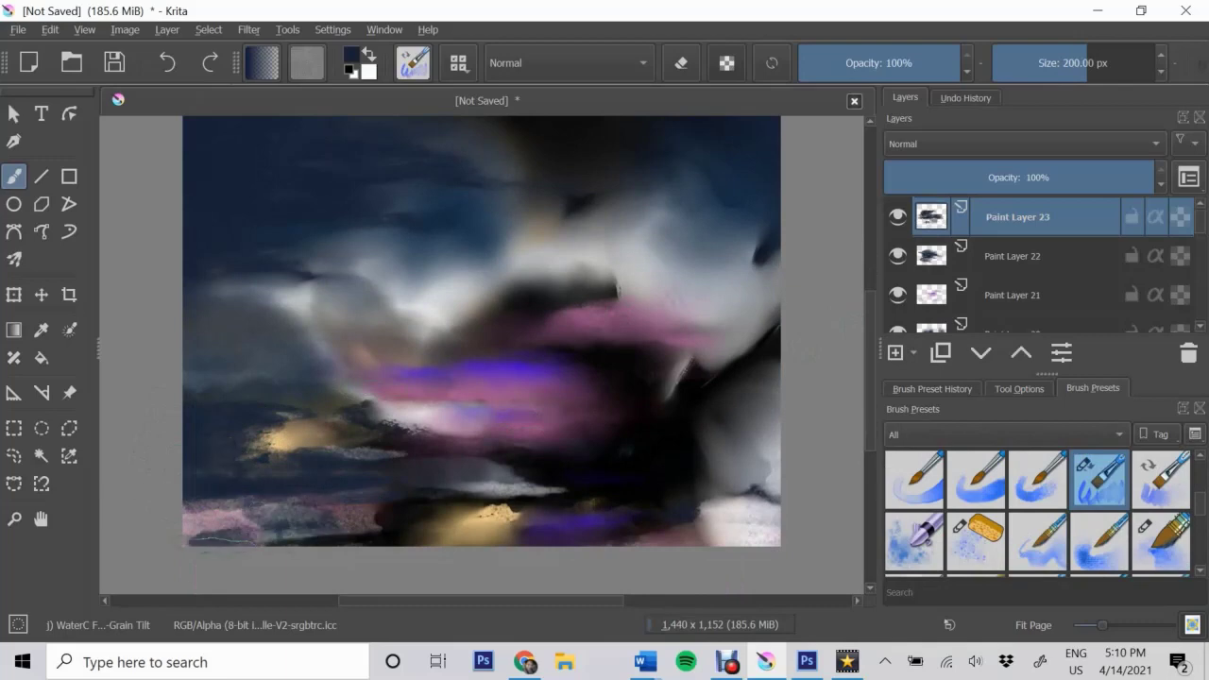
pyautogui.moveTo(189, 529); pyautogui.dragTo(359, 539)
pyautogui.scroll(2, 727, 423)
pyautogui.moveTo(732, 430); pyautogui.dragTo(756, 482)
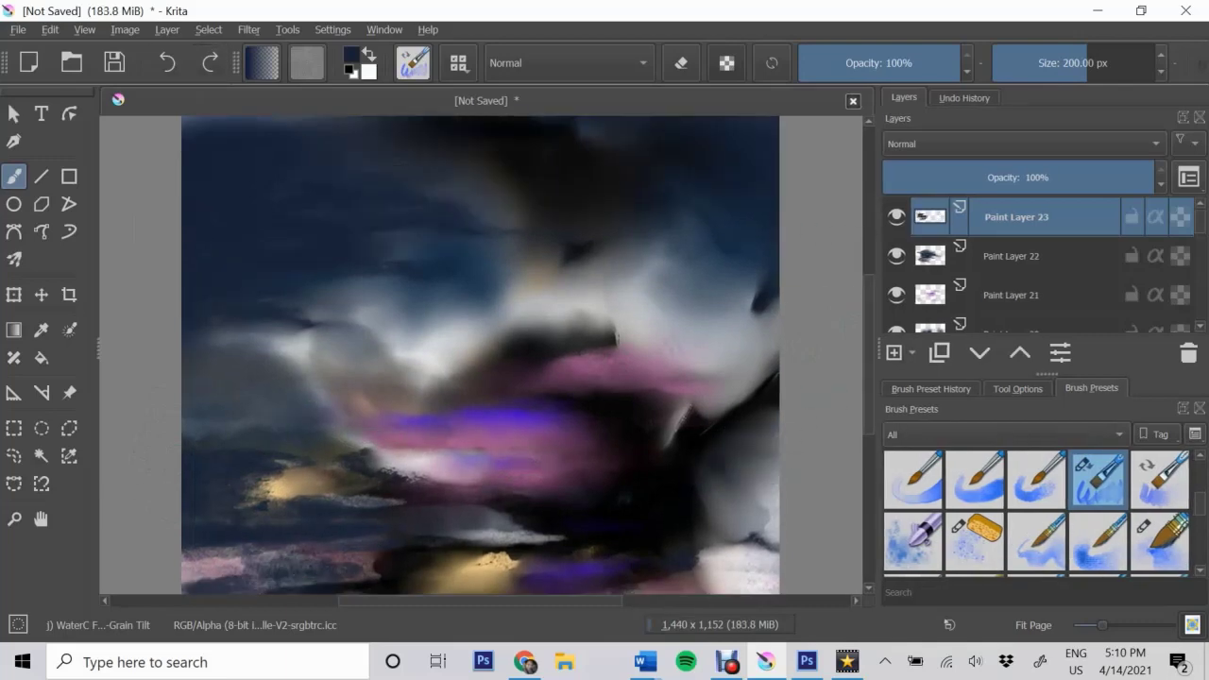
pyautogui.press('/')
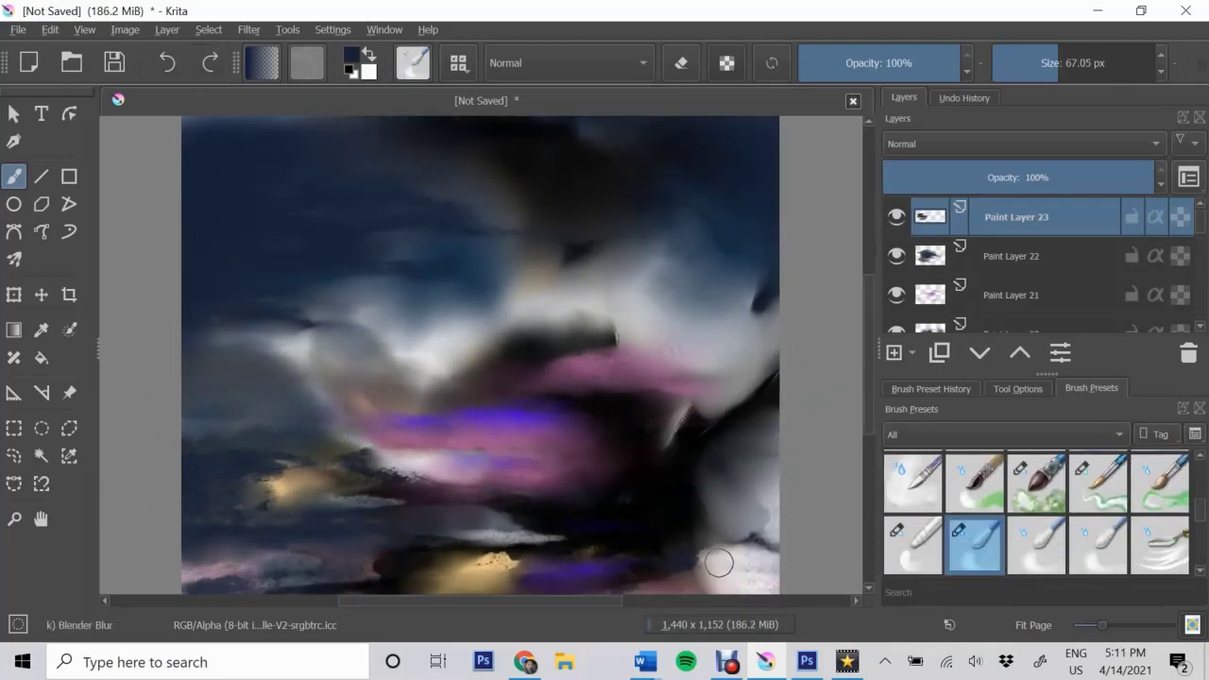
# On a new layer, paint three yellow streaks across the middle and right, then smear them into the dark
pyautogui.click(893, 353)
pyautogui.press('/')
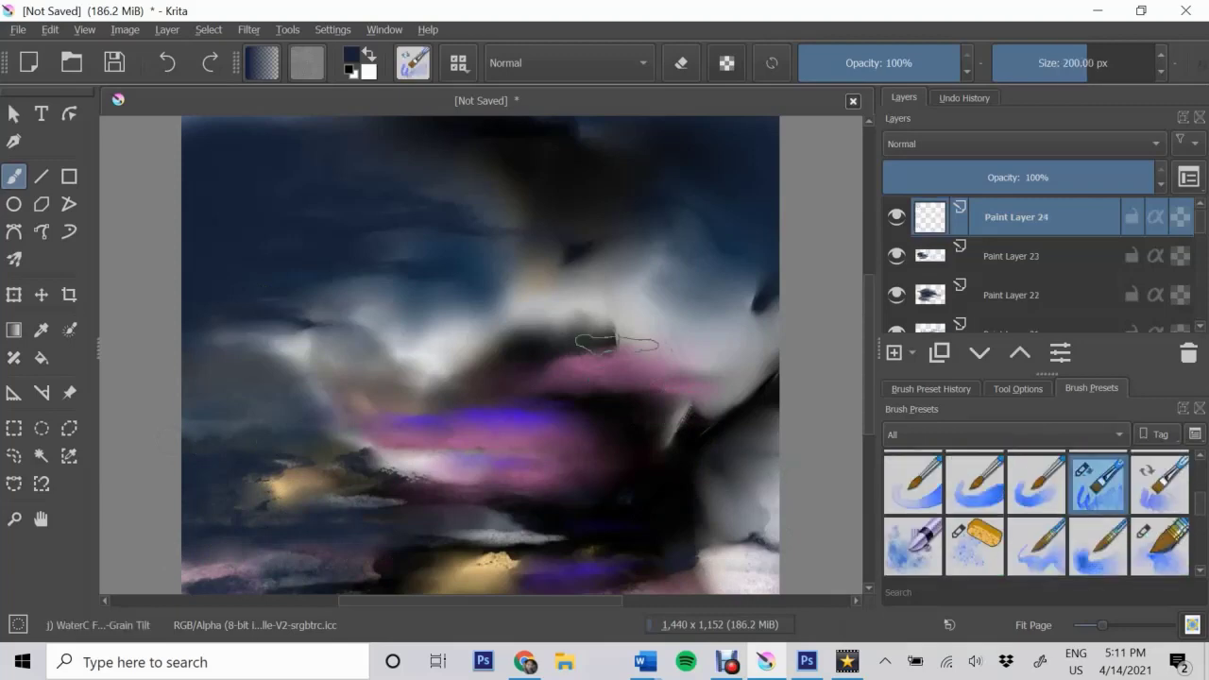
pyautogui.moveTo(463, 407); pyautogui.dragTo(594, 404)
pyautogui.moveTo(474, 458); pyautogui.dragTo(595, 460)
pyautogui.moveTo(694, 433); pyautogui.dragTo(770, 446)
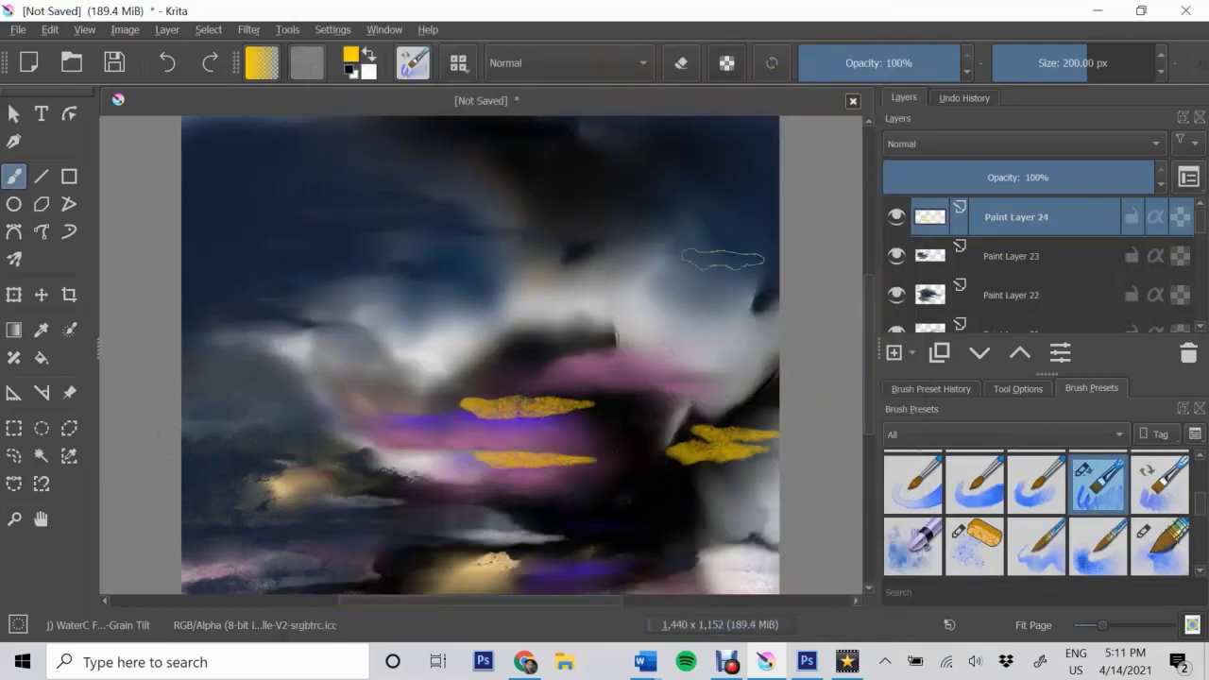
pyautogui.press('/')
pyautogui.moveTo(609, 397); pyautogui.dragTo(468, 406)
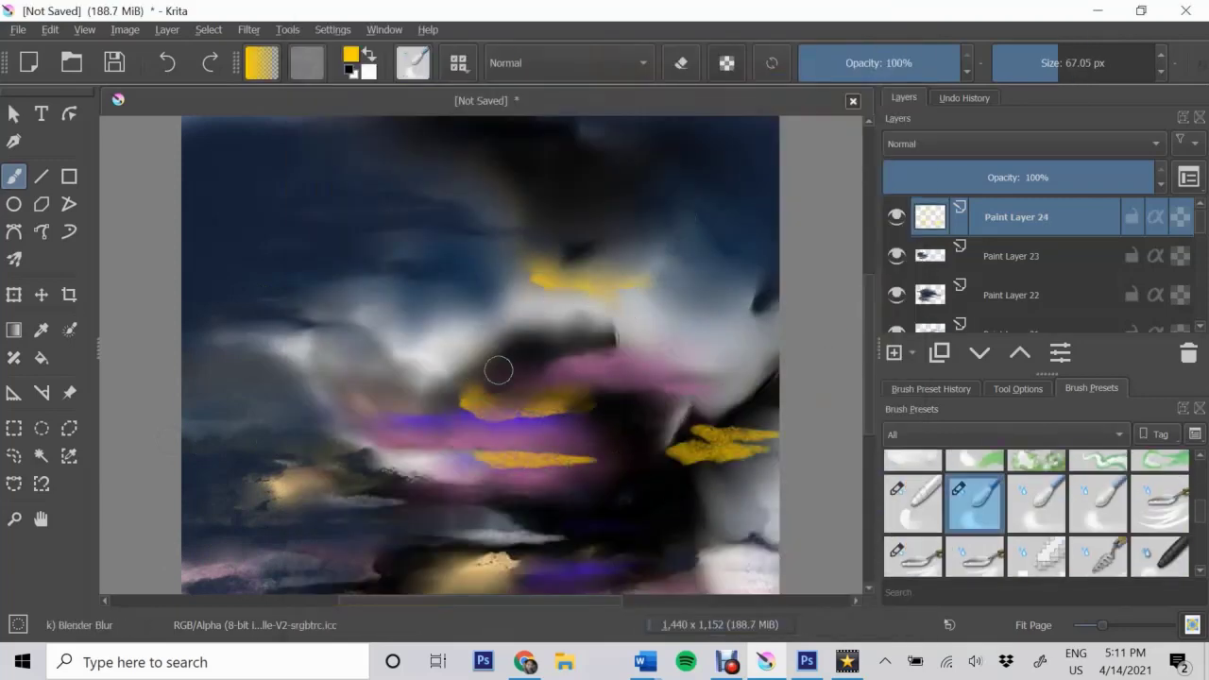
pyautogui.moveTo(746, 425); pyautogui.dragTo(685, 437)
pyautogui.moveTo(746, 463); pyautogui.dragTo(660, 477)
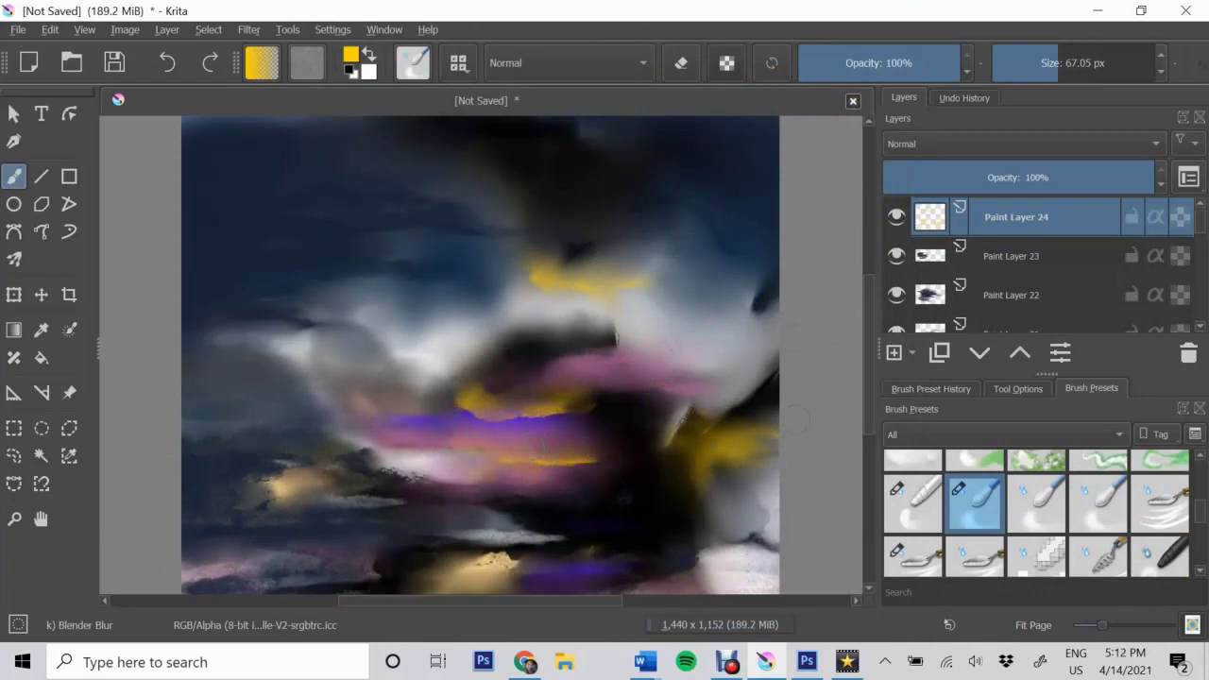
# On another new layer, paint black cloud bands on the left, right, upper right and bottom
pyautogui.press('/')
pyautogui.press('Insert')
pyautogui.press('d')
pyautogui.moveTo(265, 521)
pyautogui.mouseDown()
pyautogui.moveTo(227, 525)
pyautogui.moveTo(282, 541)
pyautogui.mouseUp()
pyautogui.moveTo(718, 468)
pyautogui.mouseDown()
pyautogui.moveTo(786, 440)
pyautogui.moveTo(699, 501)
pyautogui.moveTo(803, 524)
pyautogui.mouseUp()
pyautogui.moveTo(746, 195)
pyautogui.mouseDown()
pyautogui.moveTo(680, 132)
pyautogui.moveTo(741, 229)
pyautogui.moveTo(740, 270)
pyautogui.mouseUp()
pyautogui.moveTo(378, 212); pyautogui.dragTo(184, 203)
pyautogui.moveTo(302, 345); pyautogui.dragTo(184, 340)
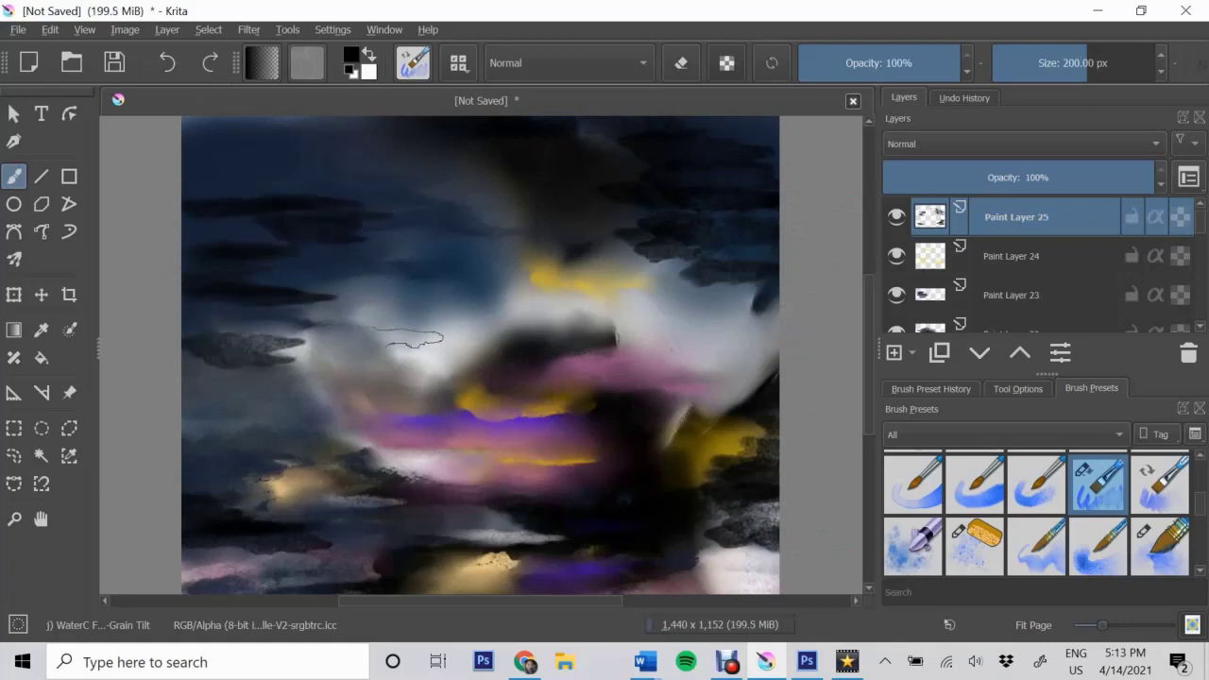
pyautogui.moveTo(643, 340); pyautogui.dragTo(770, 345)
# Blur the black cloud bands, then blend the purple middle band on Paint Layer 21
pyautogui.press('/')
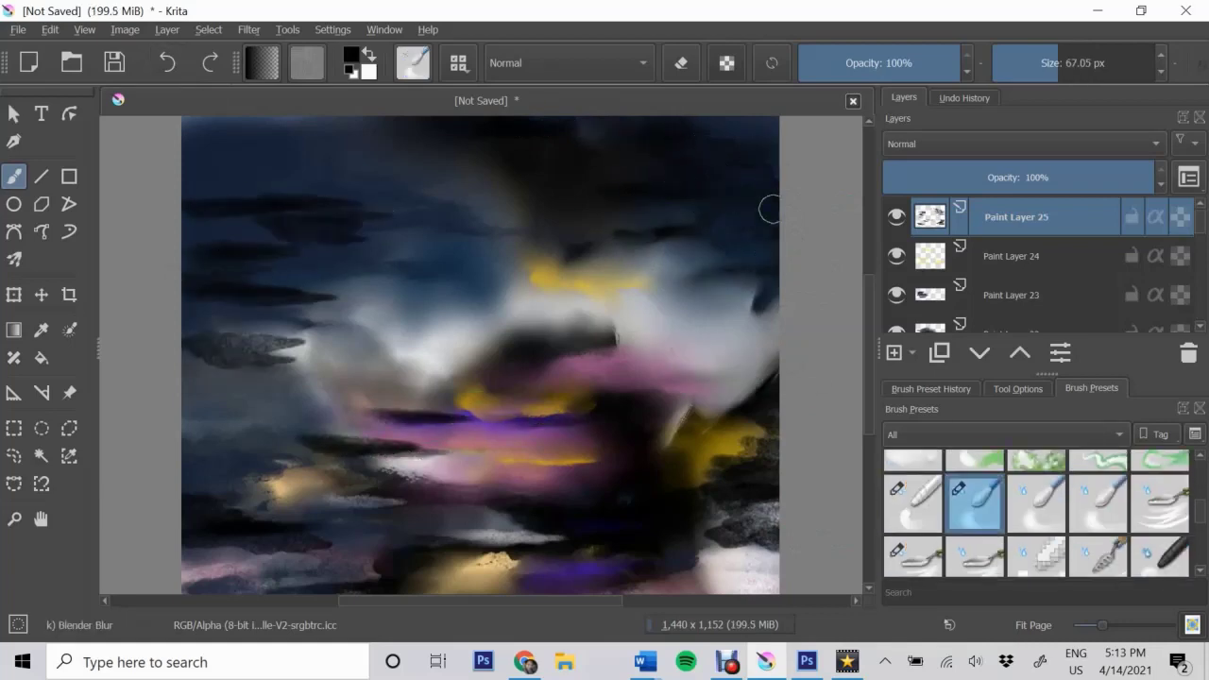
pyautogui.moveTo(191, 283)
pyautogui.mouseDown()
pyautogui.moveTo(195, 337)
pyautogui.moveTo(413, 424)
pyautogui.mouseUp()
pyautogui.moveTo(189, 525); pyautogui.dragTo(210, 506)
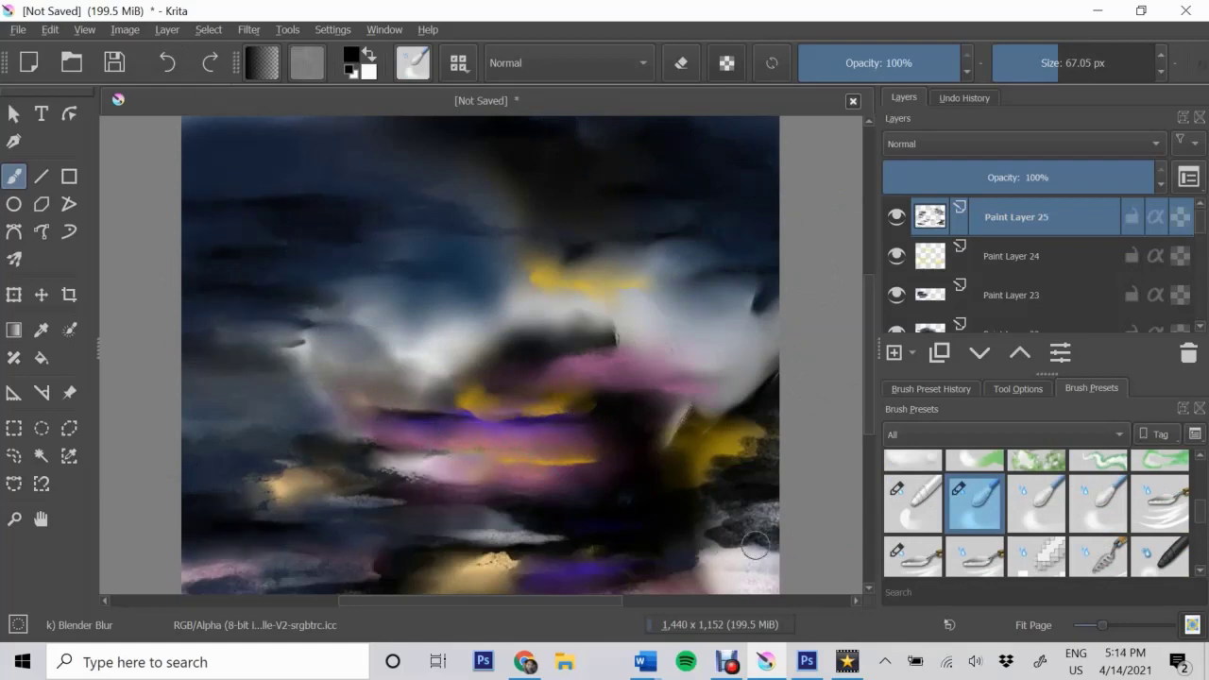
pyautogui.moveTo(755, 545); pyautogui.dragTo(734, 446)
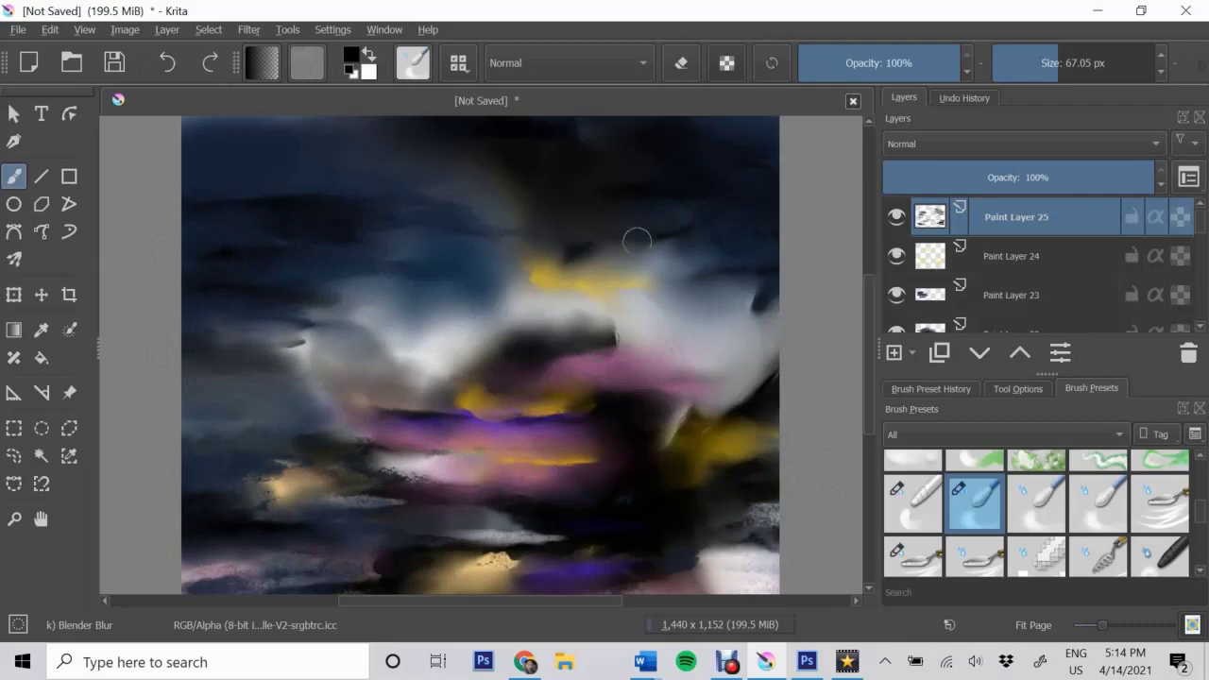
pyautogui.click(625, 354)
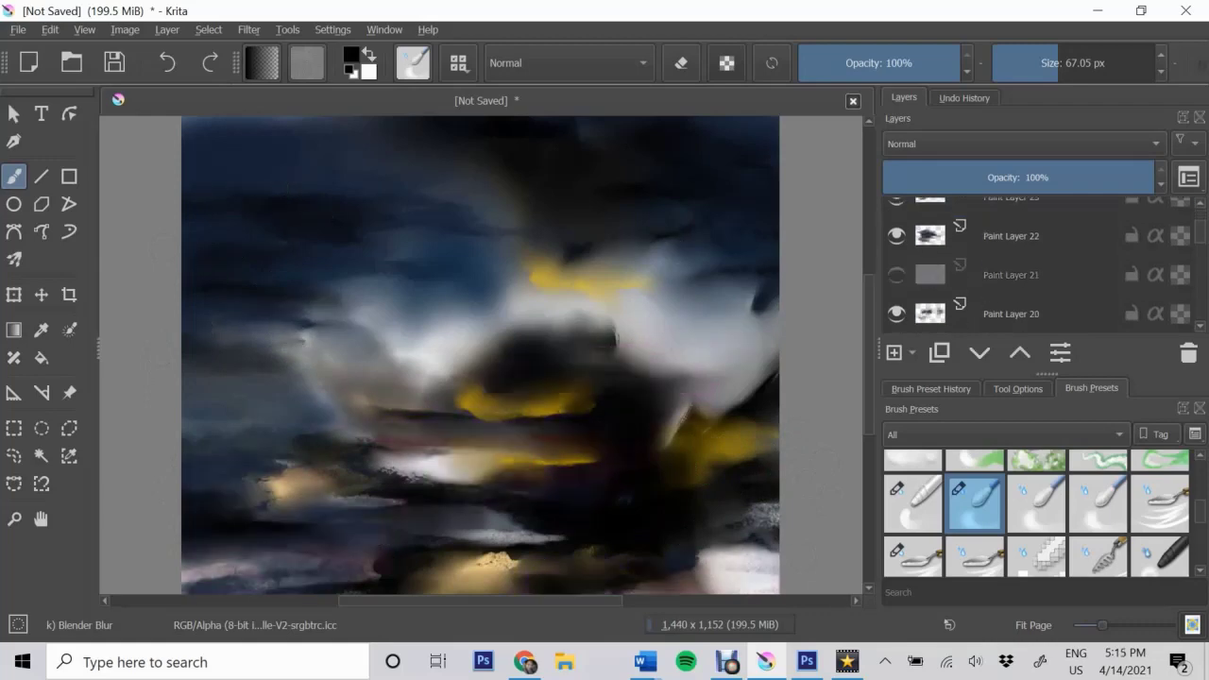
pyautogui.moveTo(334, 431)
pyautogui.mouseDown()
pyautogui.moveTo(611, 432)
pyautogui.moveTo(526, 446)
pyautogui.mouseUp()
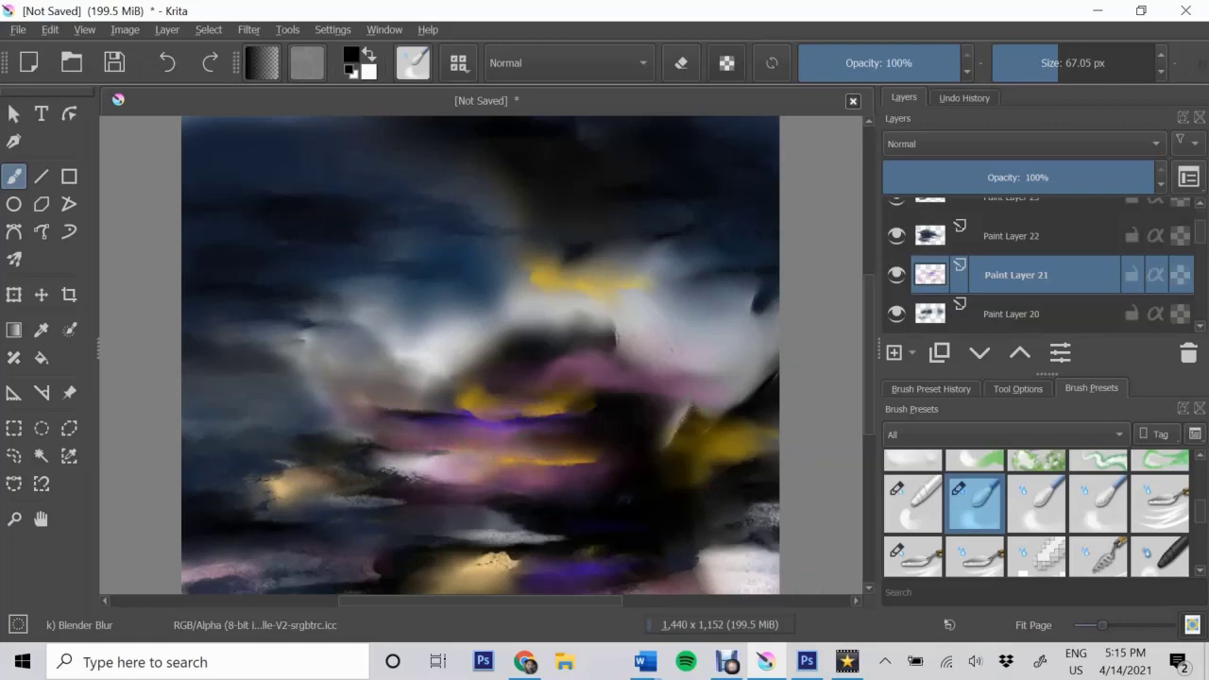
# On a new top layer, paint textured white cloud bands across the top, middle and bottom
pyautogui.scroll(3, 1016, 274)
pyautogui.click(1016, 217)
pyautogui.rightClick(964, 453)
pyautogui.scroll(5, 1036, 511)
pyautogui.click(1098, 480)
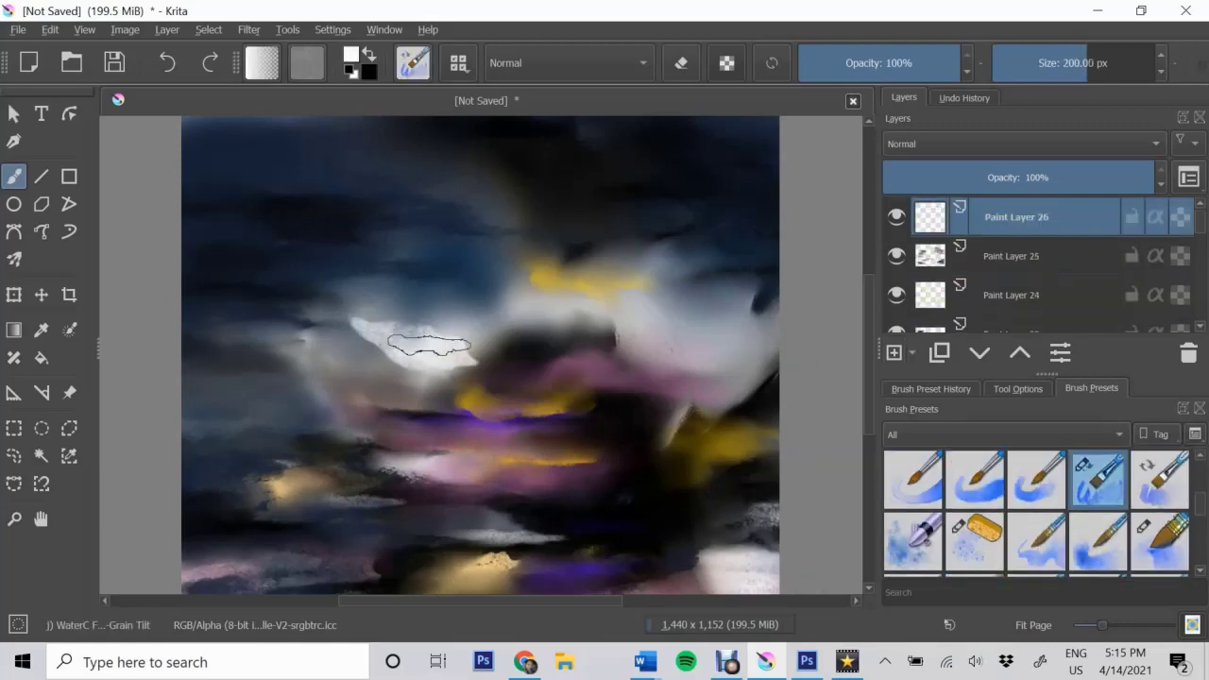
pyautogui.moveTo(428, 344)
pyautogui.mouseDown()
pyautogui.moveTo(548, 279)
pyautogui.moveTo(189, 245)
pyautogui.mouseUp()
pyautogui.moveTo(369, 170); pyautogui.dragTo(189, 151)
pyautogui.moveTo(284, 496)
pyautogui.mouseDown()
pyautogui.moveTo(189, 468)
pyautogui.moveTo(534, 496)
pyautogui.mouseUp()
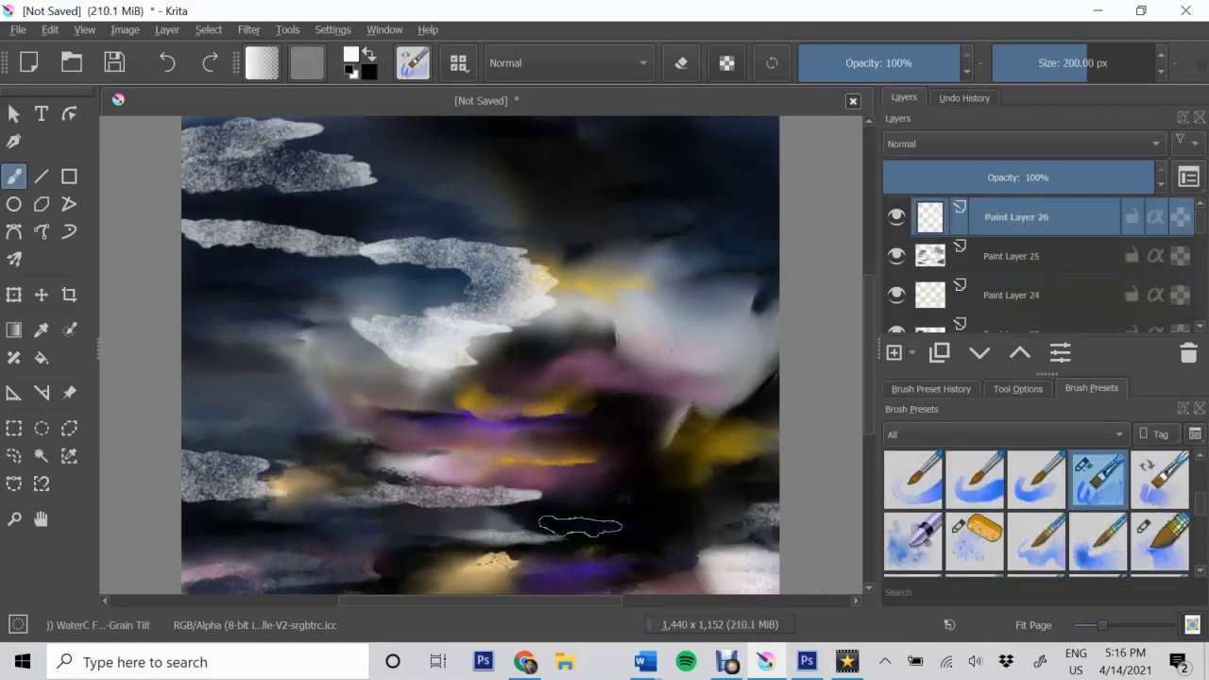
pyautogui.moveTo(416, 463); pyautogui.dragTo(596, 453)
pyautogui.moveTo(482, 378); pyautogui.dragTo(585, 378)
pyautogui.moveTo(520, 434); pyautogui.dragTo(619, 435)
pyautogui.moveTo(591, 354); pyautogui.dragTo(756, 335)
pyautogui.moveTo(638, 472); pyautogui.dragTo(727, 472)
pyautogui.moveTo(576, 515)
pyautogui.mouseDown()
pyautogui.moveTo(775, 553)
pyautogui.moveTo(662, 567)
pyautogui.mouseUp()
# Soften the white clouds with Blender Blur at lower centre, right-middle and upper middle
pyautogui.scroll(-2, 1037, 510)
pyautogui.click(974, 539)
pyautogui.moveTo(718, 454)
pyautogui.mouseDown()
pyautogui.moveTo(624, 481)
pyautogui.moveTo(593, 522)
pyautogui.moveTo(682, 551)
pyautogui.mouseUp()
pyautogui.moveTo(735, 402)
pyautogui.mouseDown()
pyautogui.moveTo(669, 316)
pyautogui.moveTo(751, 406)
pyautogui.mouseUp()
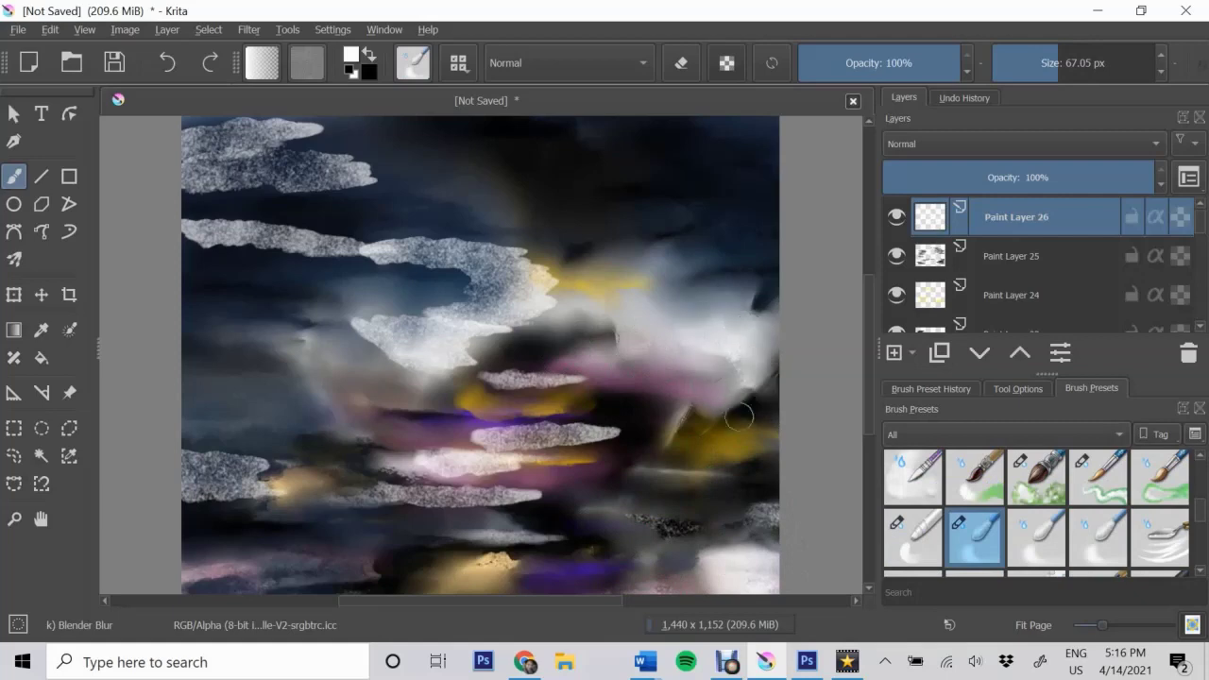
pyautogui.moveTo(557, 312)
pyautogui.mouseDown()
pyautogui.moveTo(492, 245)
pyautogui.moveTo(416, 359)
pyautogui.moveTo(513, 353)
pyautogui.moveTo(491, 482)
pyautogui.moveTo(540, 507)
pyautogui.moveTo(274, 501)
pyautogui.moveTo(235, 523)
pyautogui.moveTo(221, 256)
pyautogui.moveTo(264, 208)
pyautogui.moveTo(324, 272)
pyautogui.moveTo(228, 211)
pyautogui.moveTo(368, 175)
pyautogui.moveTo(237, 170)
pyautogui.moveTo(331, 128)
pyautogui.moveTo(236, 152)
pyautogui.mouseUp()
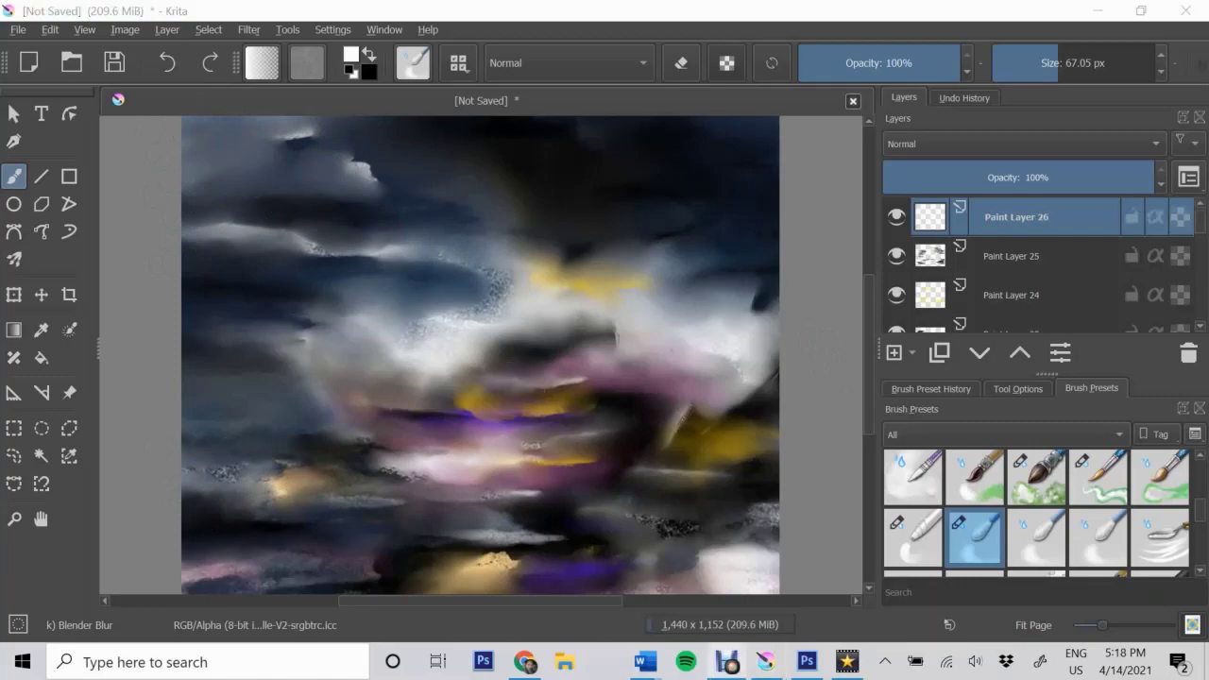
pyautogui.scroll(-3, 1037, 514)
# Choose Texture Crackles in pink and stamp a crackle patch in the middle
pyautogui.scroll(-3, 1036, 514)
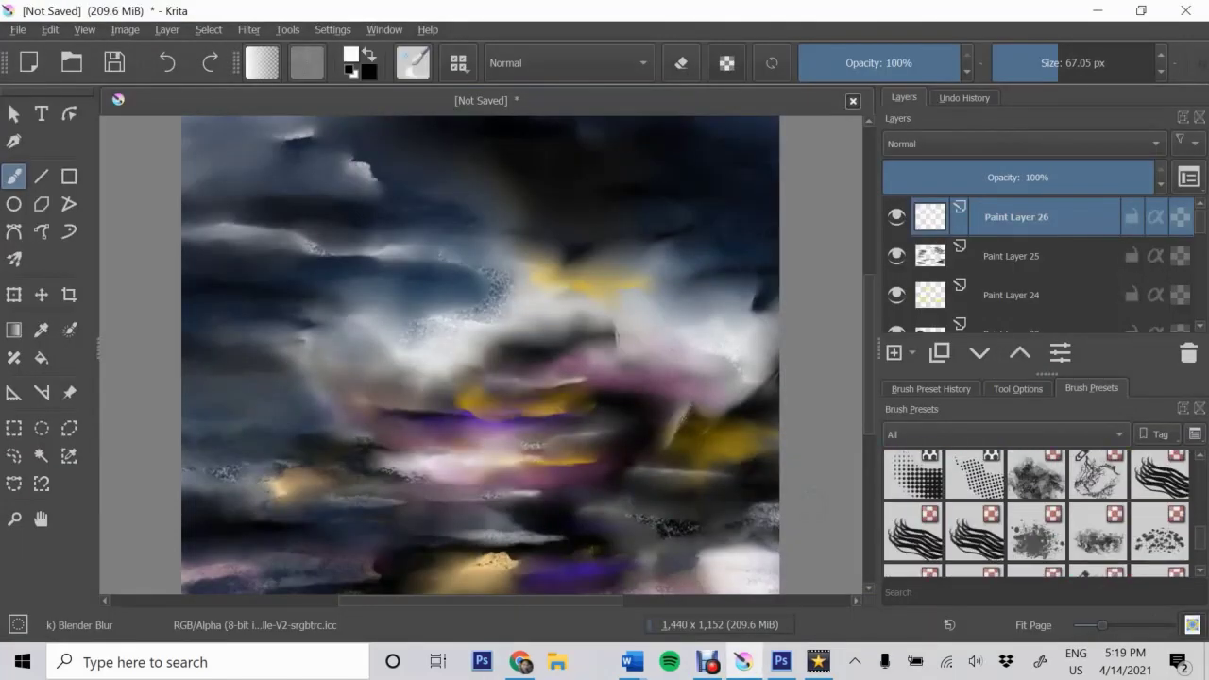
pyautogui.click(1098, 538)
pyautogui.click(351, 55)
pyautogui.click(688, 256)
pyautogui.click(785, 194)
pyautogui.click(1110, 625)
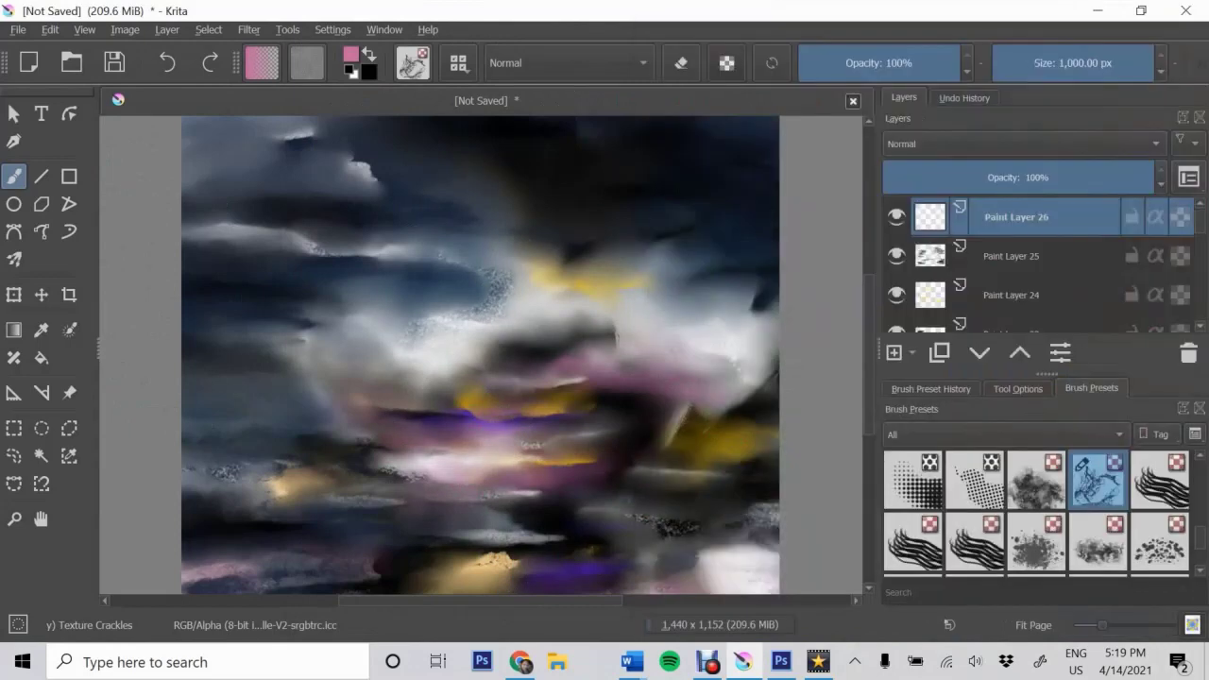
pyautogui.moveTo(576, 406); pyautogui.dragTo(652, 472)
# Set Wet Paint to eraser mode, undo the pink crackle, and add a fresh paint layer
pyautogui.scroll(5, 1036, 514)
pyautogui.click(1098, 480)
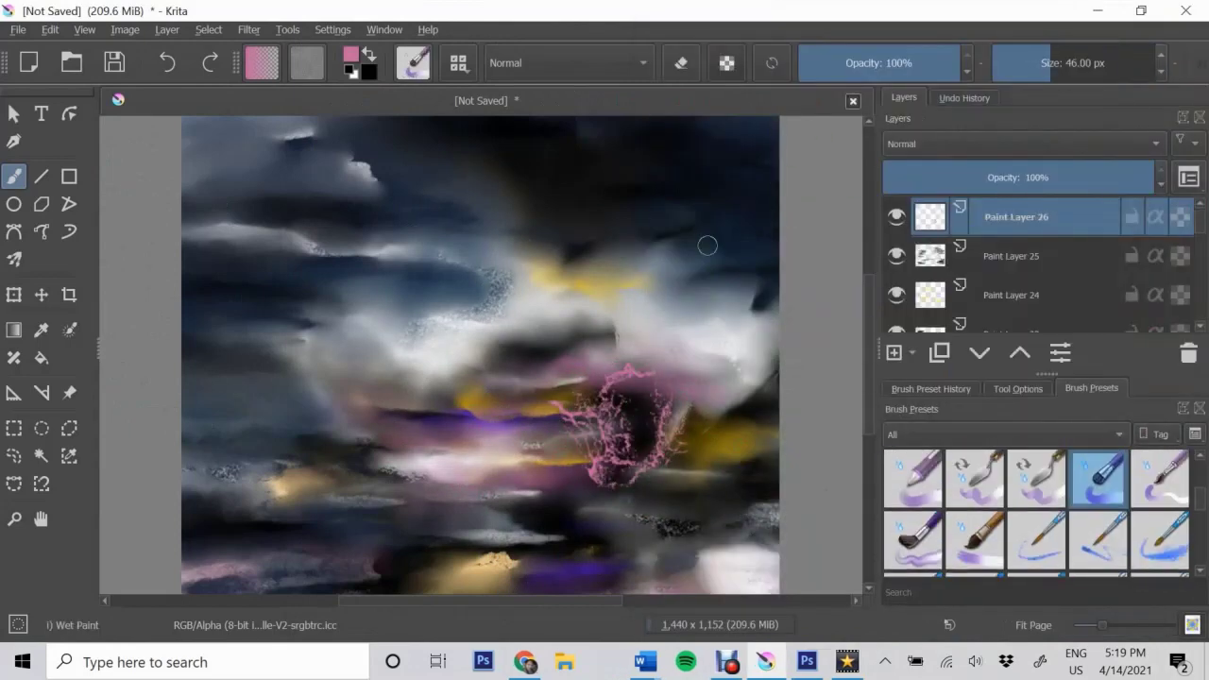
pyautogui.press('e')
pyautogui.hotkey('ctrl', 'z')
pyautogui.press('Insert')
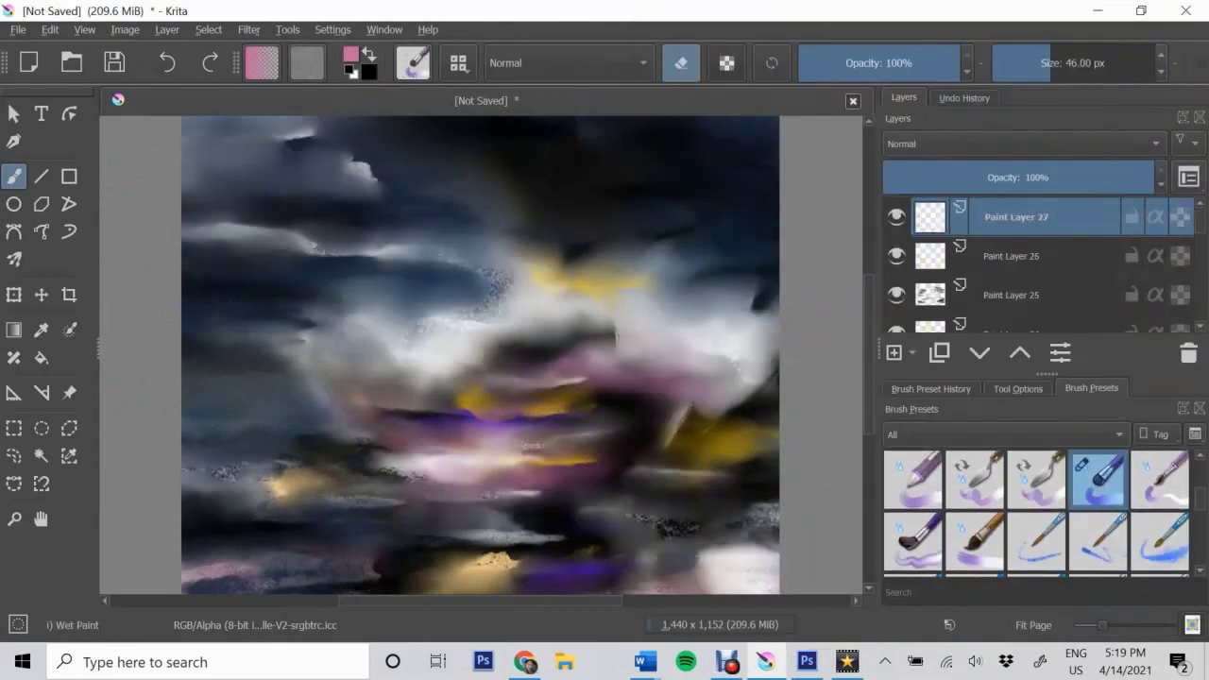
# Paint pink crackle lightning right of centre and erase its excess with Wet Paint
pyautogui.scroll(-2, 1037, 514)
pyautogui.scroll(-3, 1036, 514)
pyautogui.click(1098, 510)
pyautogui.moveTo(595, 378); pyautogui.dragTo(671, 481)
pyautogui.scroll(5, 1036, 514)
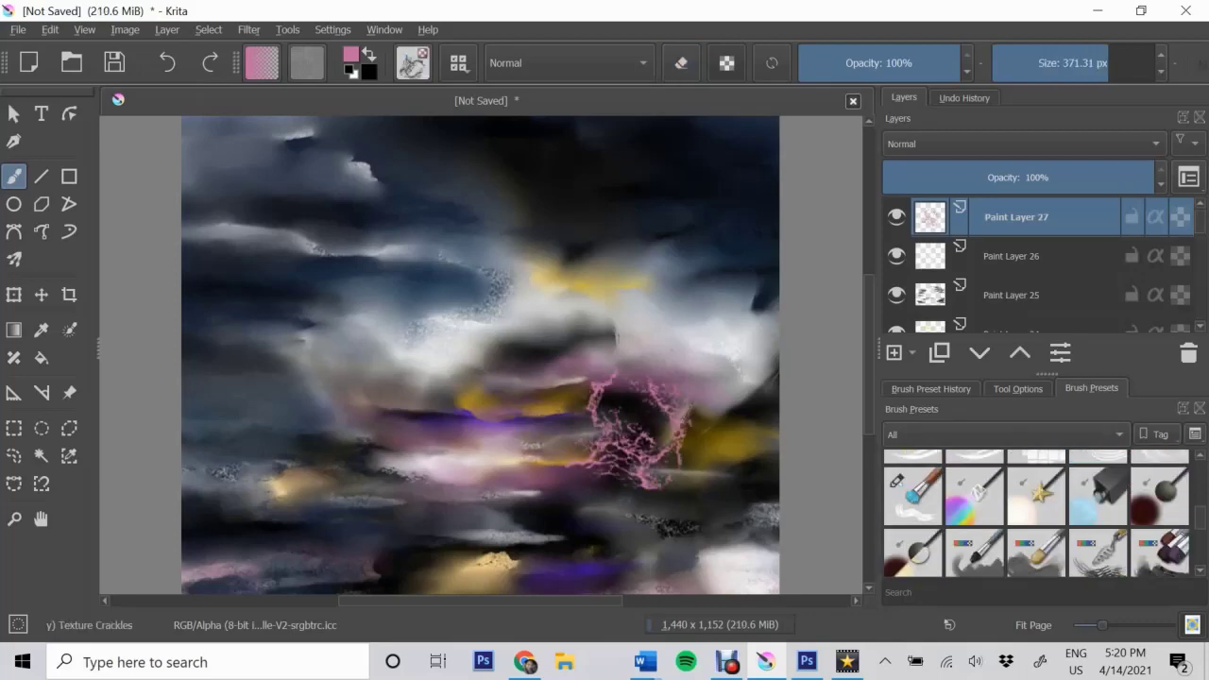
pyautogui.click(1098, 544)
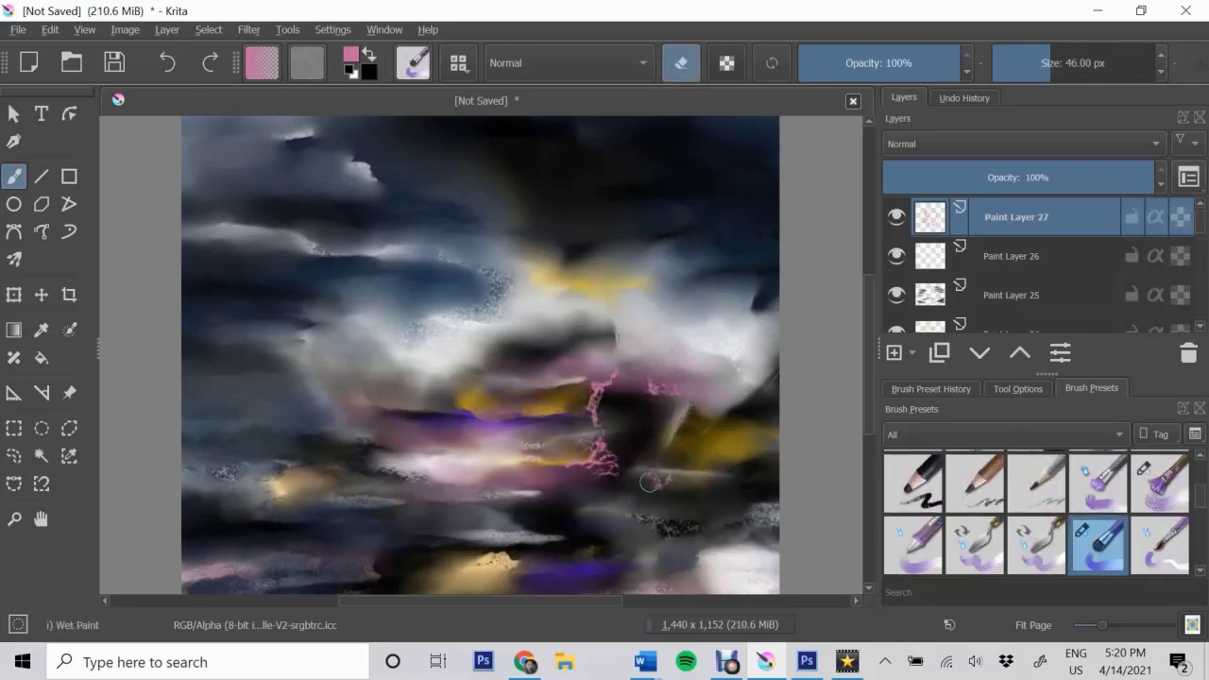
pyautogui.press('/')
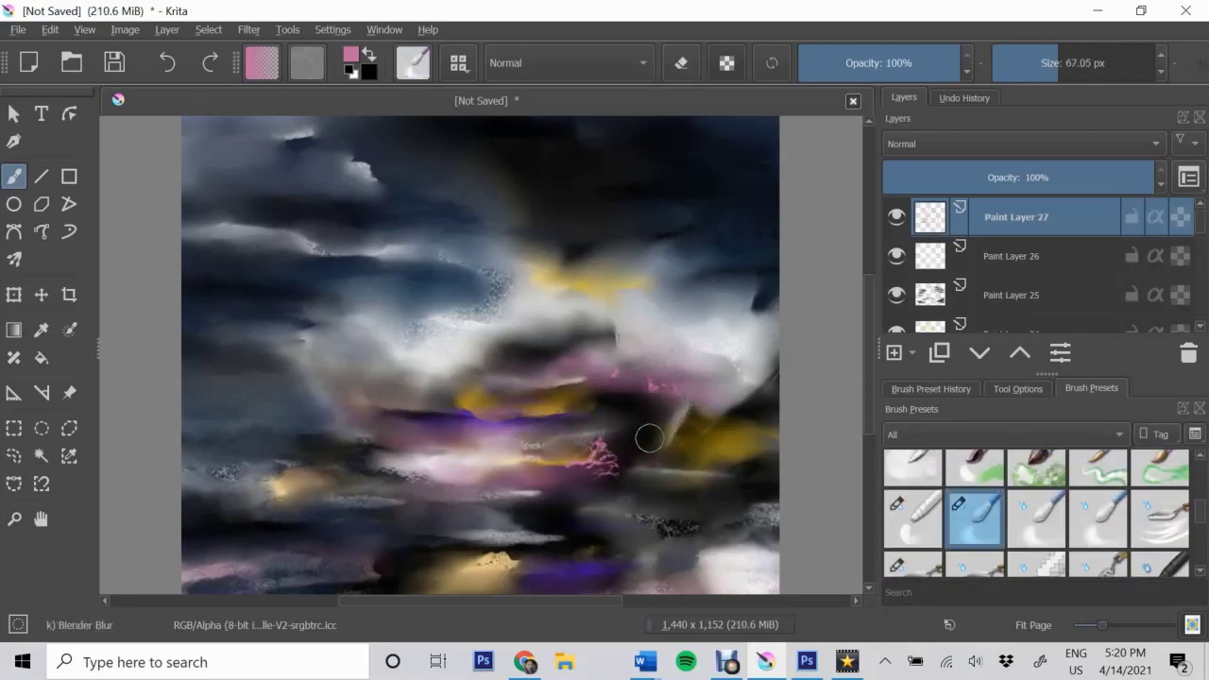
# Add a second pink crackle stroke left of centre and trim it with the Wet Paint eraser
pyautogui.scroll(-5, 1036, 514)
pyautogui.click(1098, 534)
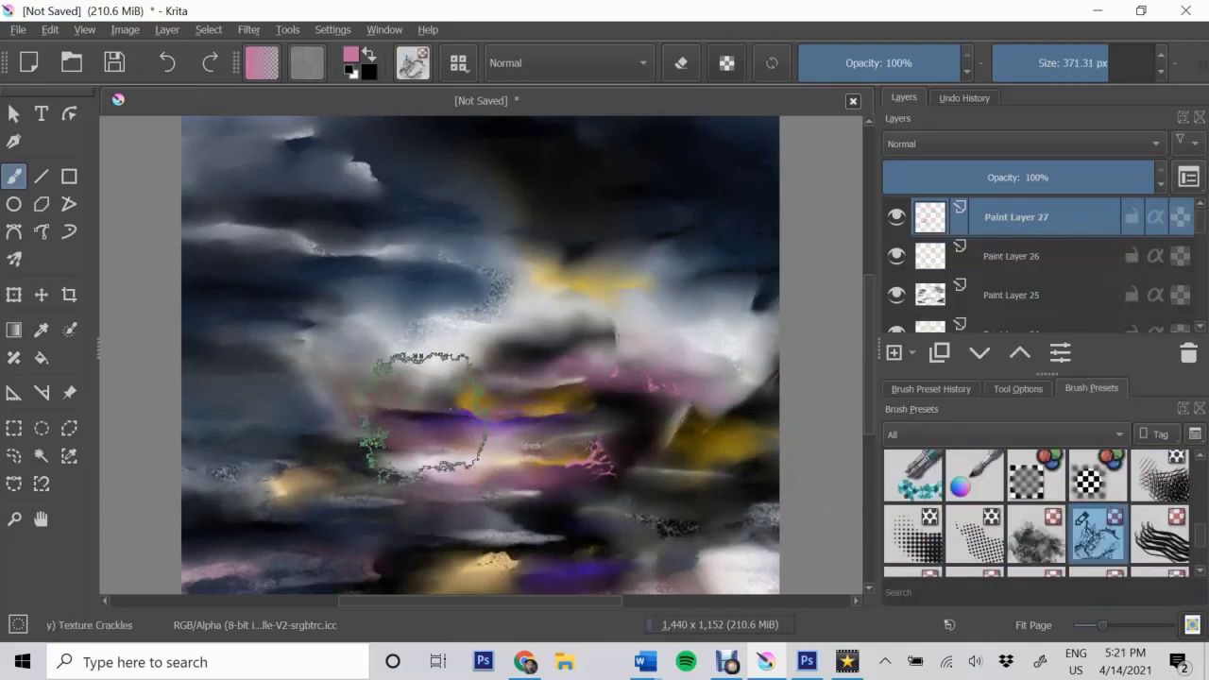
pyautogui.moveTo(359, 416); pyautogui.dragTo(463, 331)
pyautogui.scroll(5, 1036, 514)
pyautogui.click(1098, 510)
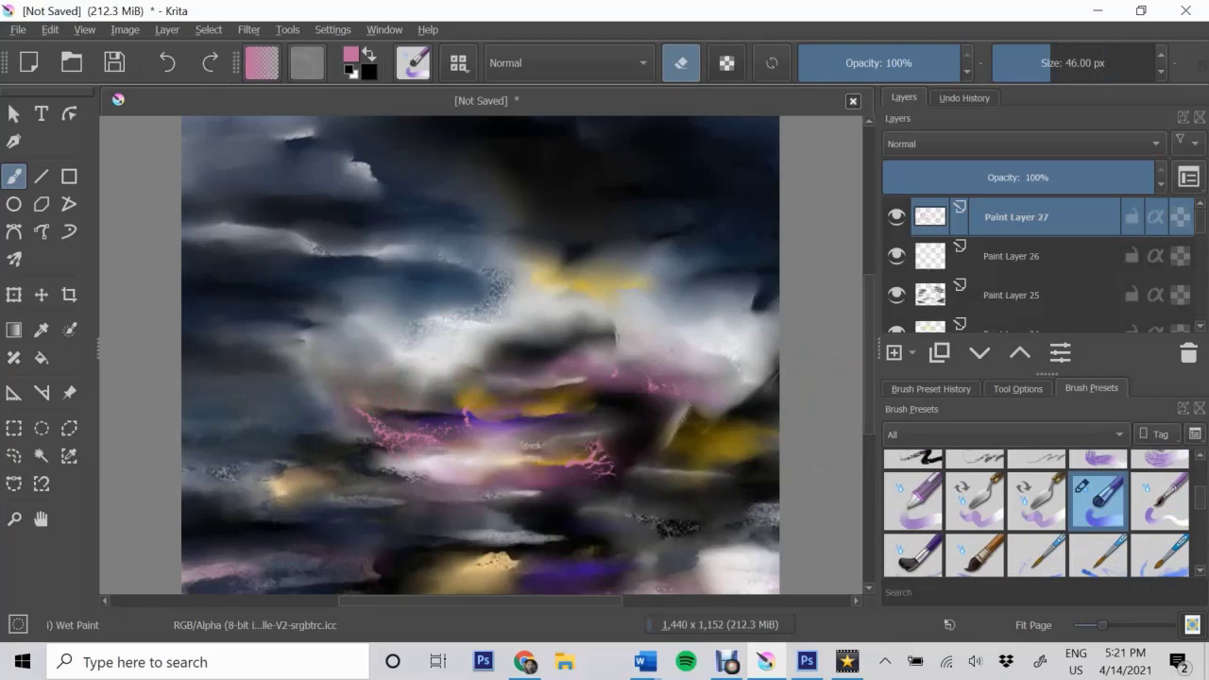
pyautogui.scroll(-3, 1037, 510)
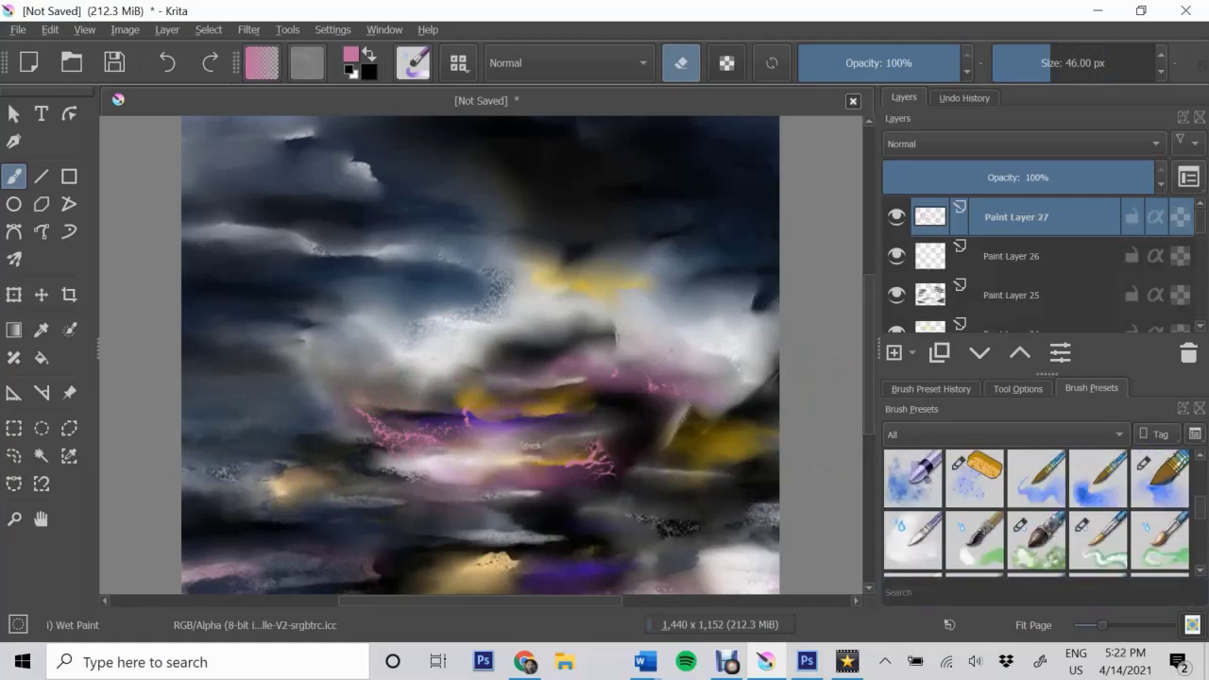
pyautogui.scroll(-1, 1036, 511)
pyautogui.click(974, 519)
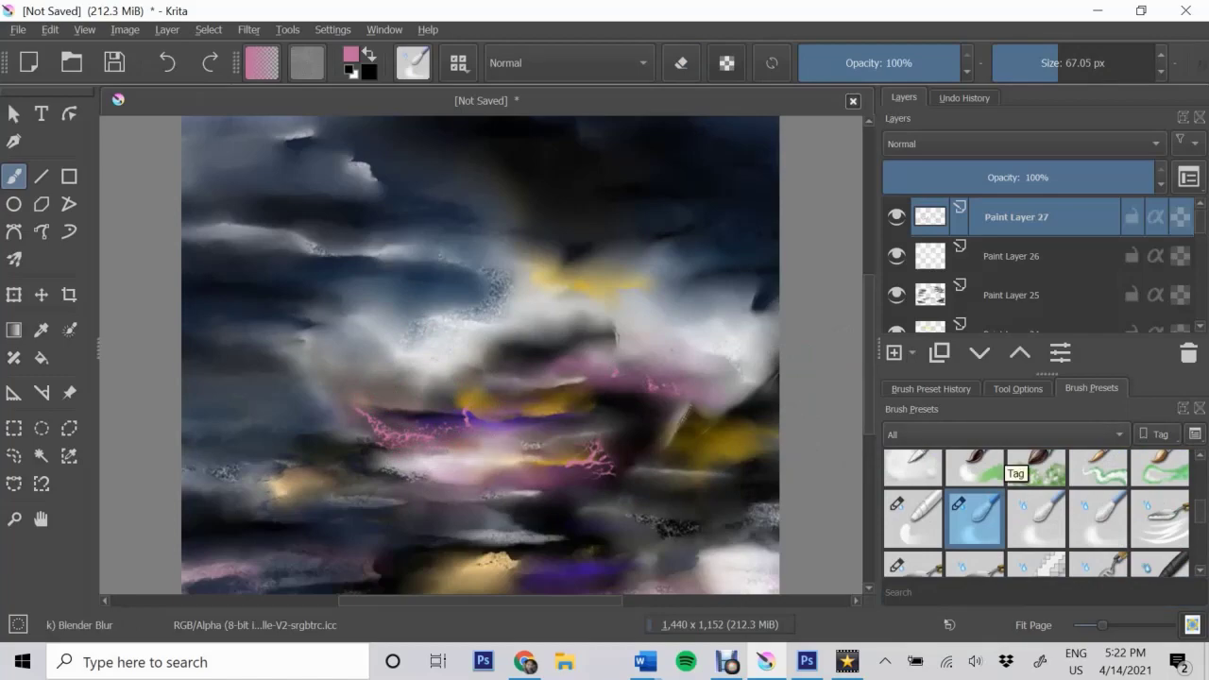
pyautogui.scroll(-5, 1009, 465)
pyautogui.click(1098, 492)
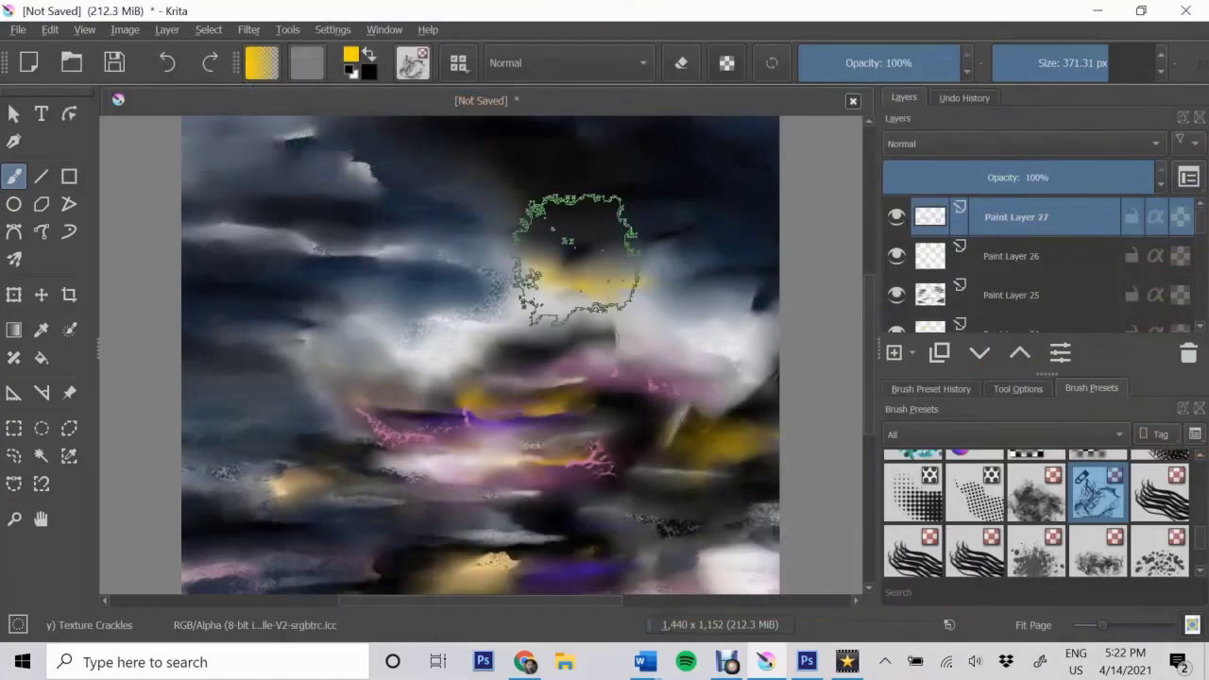
# Stamp yellow crackle lightning at three spots across the central clouds
pyautogui.click(581, 241)
pyautogui.click(723, 392)
pyautogui.click(510, 374)
# Erase part of the upper yellow crackle loop with Wet Paint and add Paint Layer 28
pyautogui.scroll(5, 1036, 510)
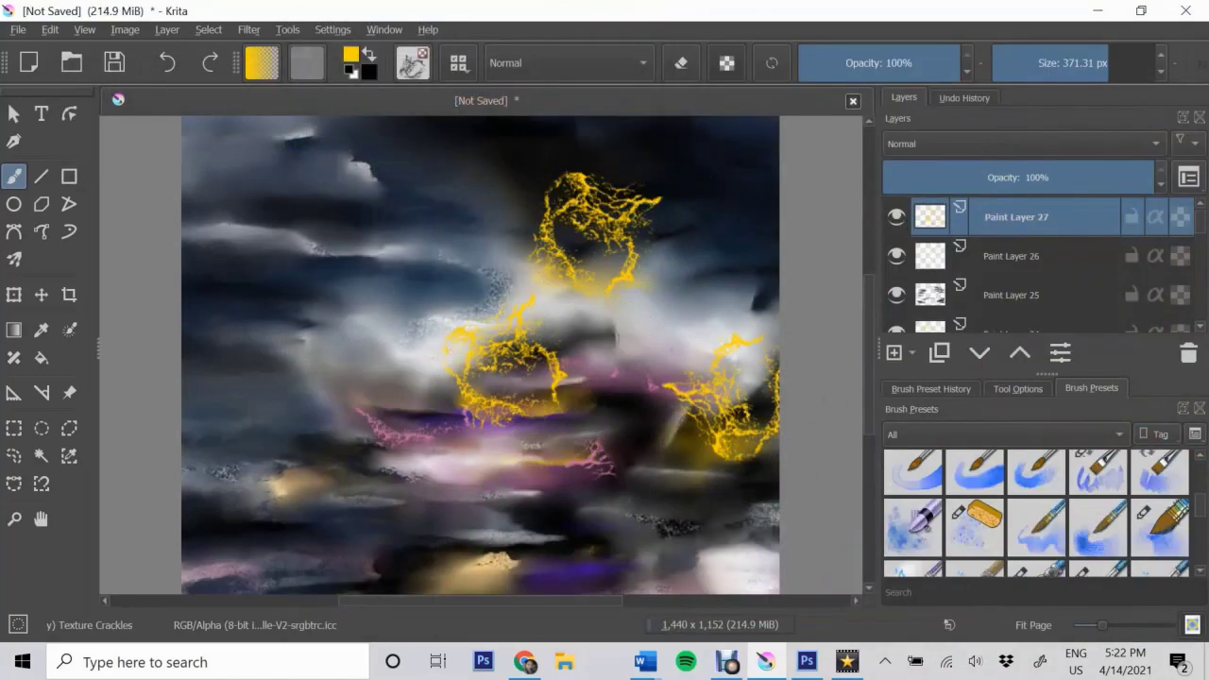
pyautogui.scroll(1, 1036, 511)
pyautogui.click(1098, 509)
pyautogui.moveTo(645, 218); pyautogui.dragTo(588, 224)
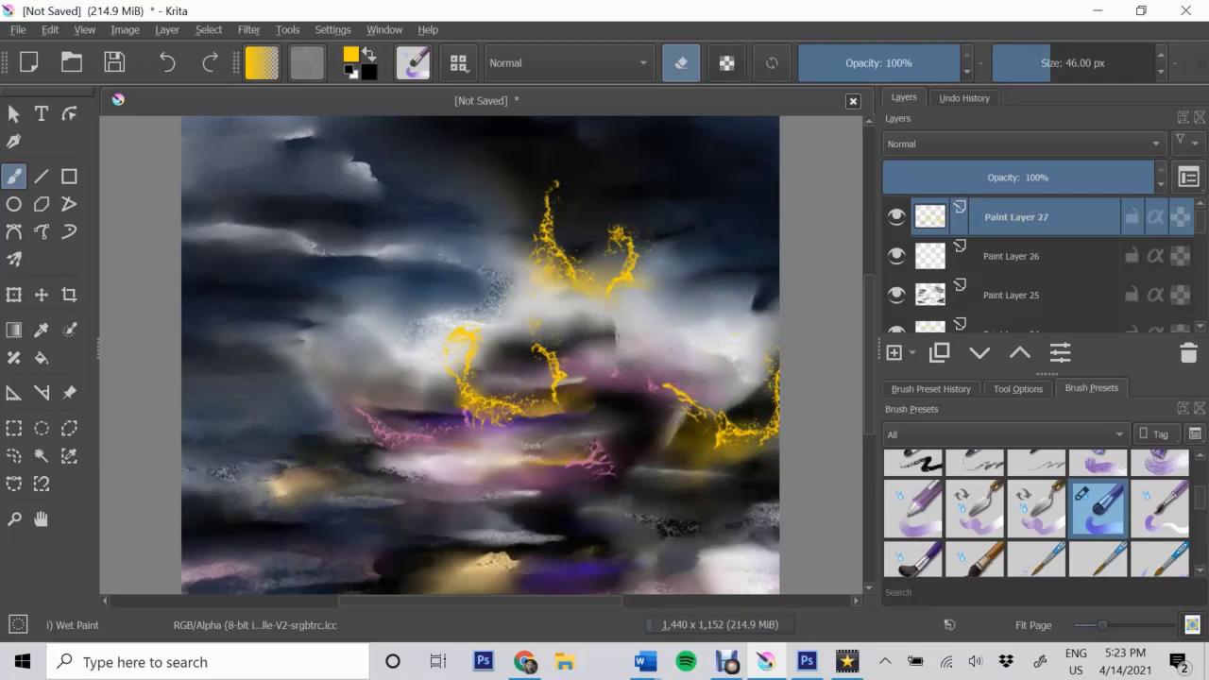
pyautogui.press('/')
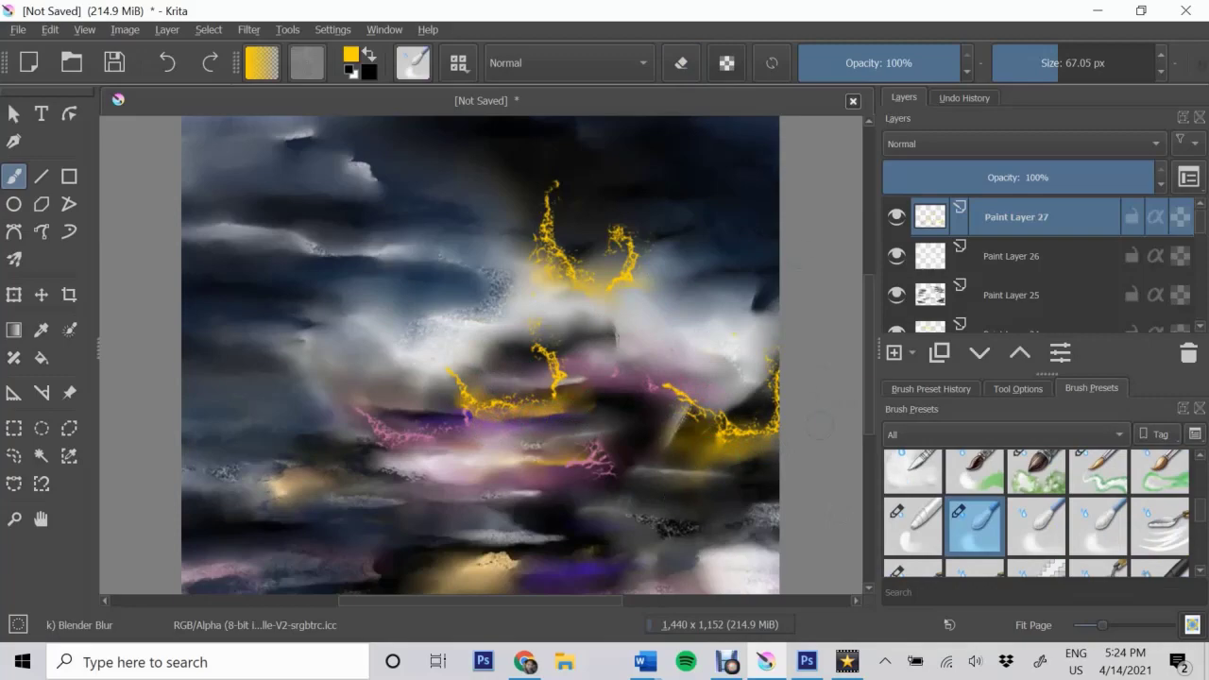
pyautogui.press('Insert')
pyautogui.scroll(-5, 1037, 514)
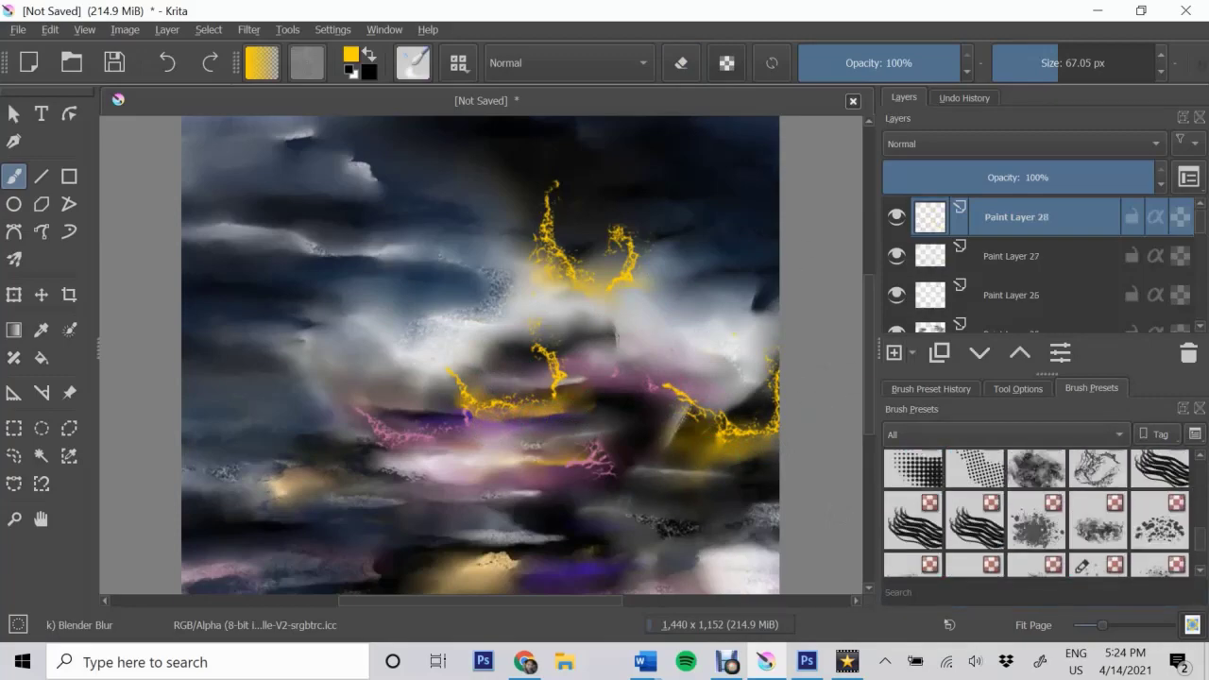
# Stamp dark purple crackles at centre-bottom, left of centre and lower left, then erase them back
pyautogui.click(1098, 469)
pyautogui.click(351, 54)
pyautogui.click(702, 113)
pyautogui.click(1080, 618)
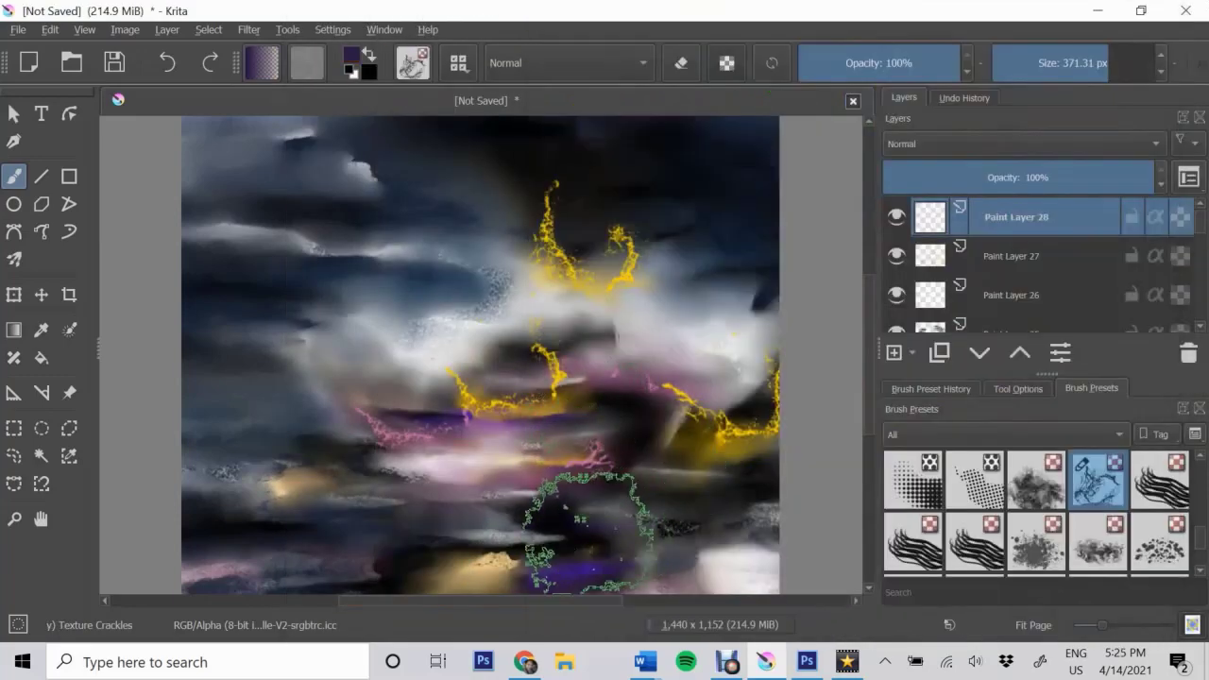
pyautogui.click(586, 520)
pyautogui.click(402, 359)
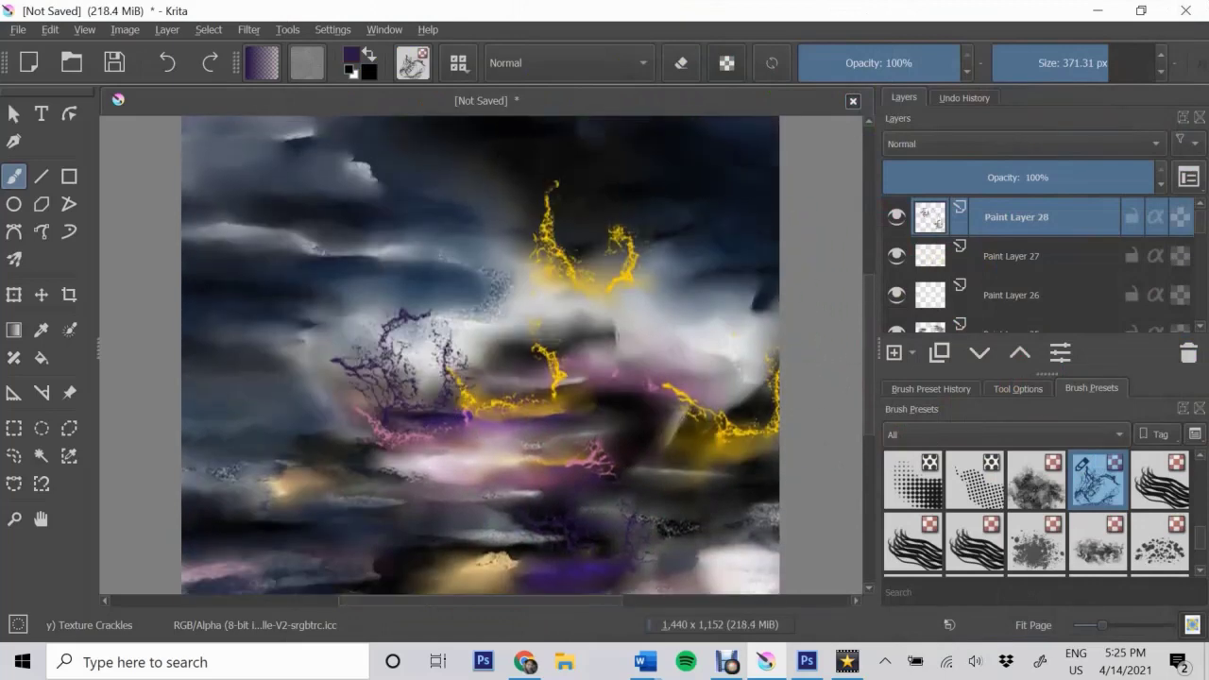
pyautogui.scroll(-1, 756, 416)
pyautogui.click(284, 440)
pyautogui.press('/')
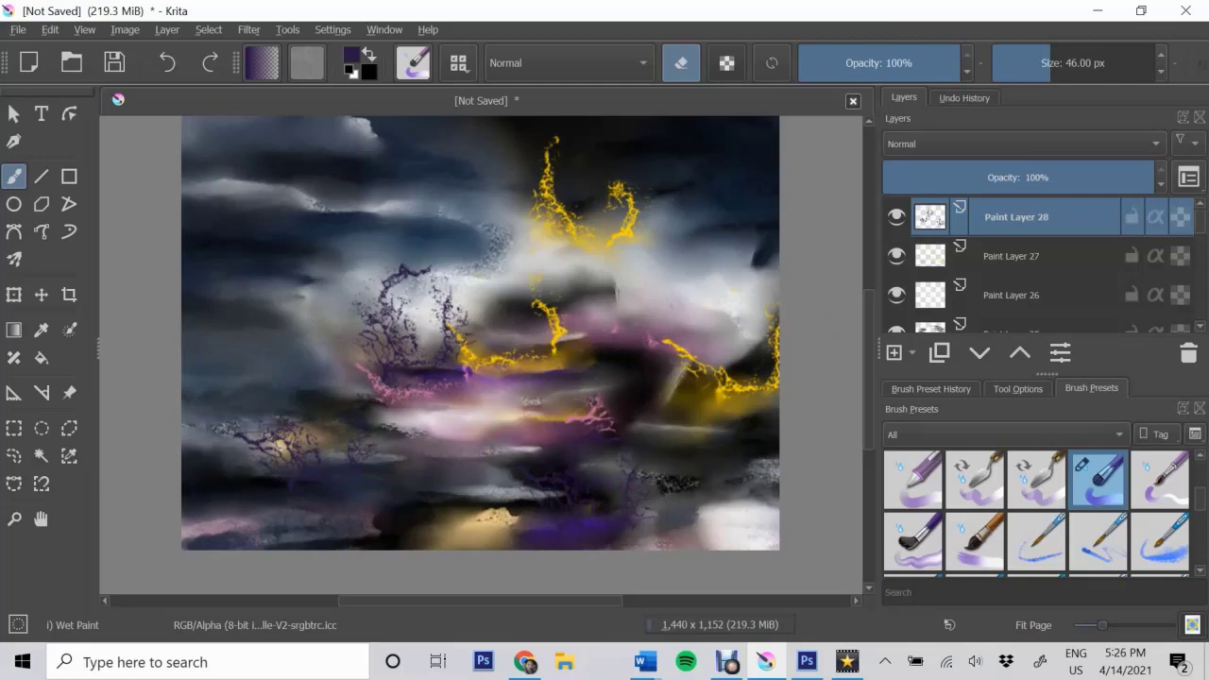
# Stamp white crackles at the top, middle, lower left and bottom centre, then erase them into wisps
pyautogui.press('/')
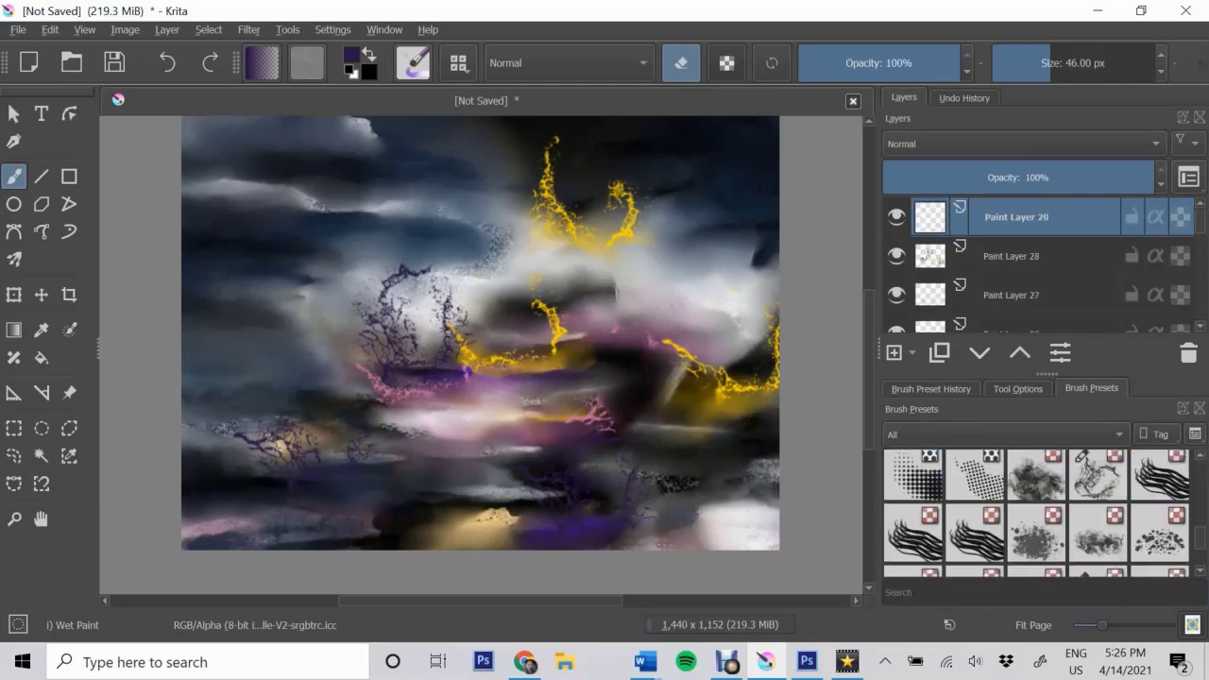
pyautogui.click(590, 199)
pyautogui.click(576, 486)
pyautogui.click(318, 491)
pyautogui.click(449, 340)
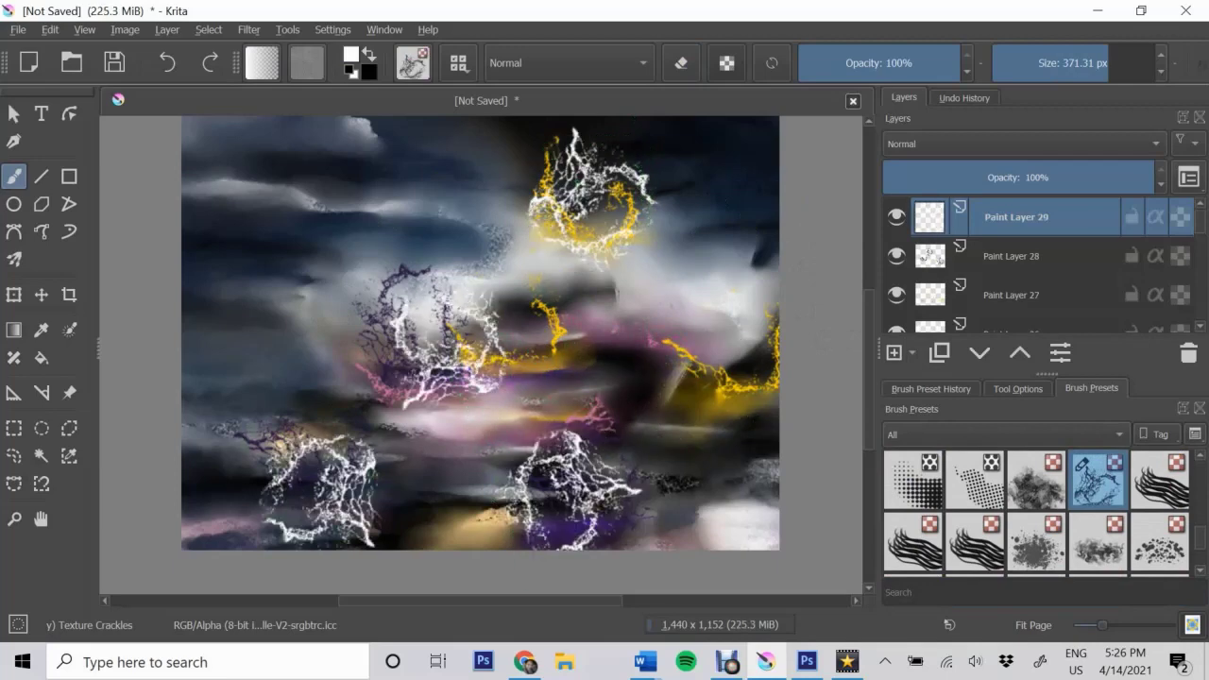
pyautogui.press('/')
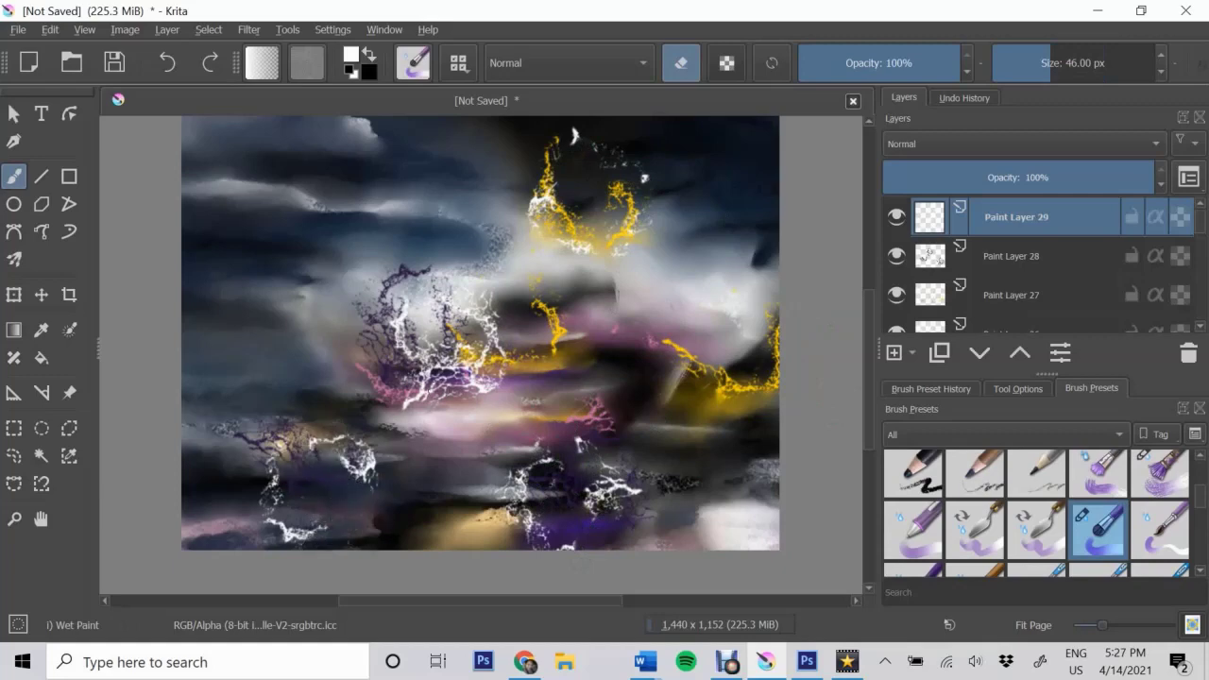
pyautogui.press('/')
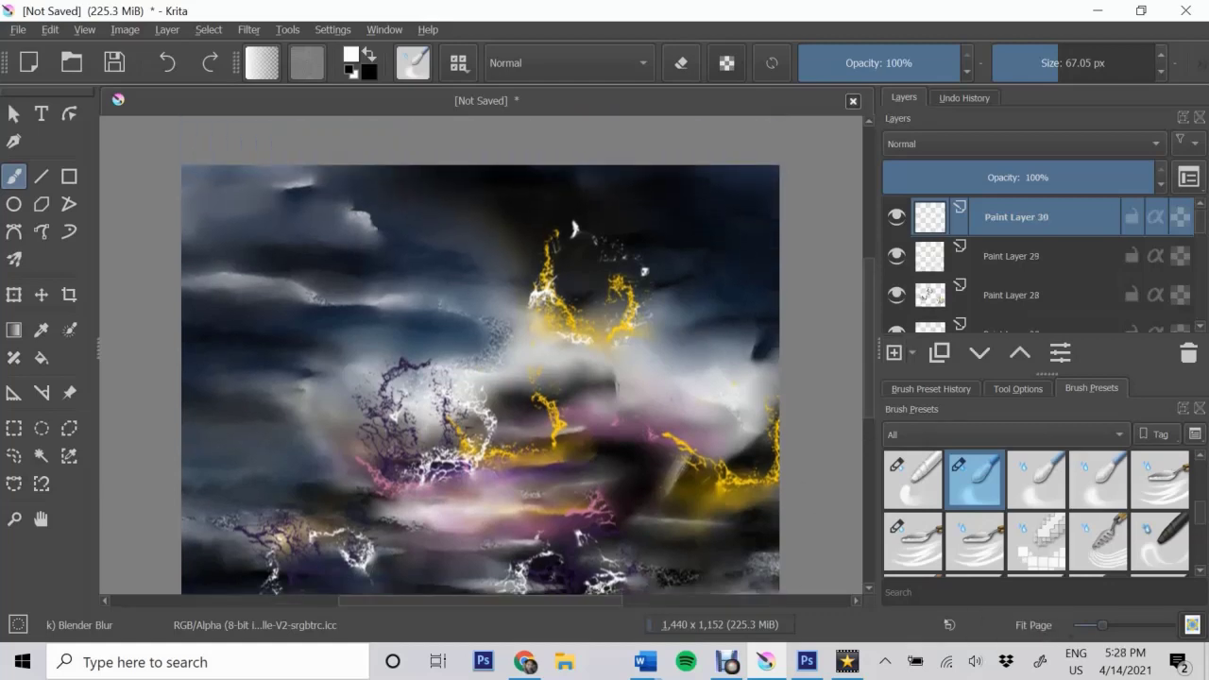
# Pick pink and blend soft pink patches into the upper-left clouds with Blender Blur
pyautogui.click(350, 55)
pyautogui.moveTo(311, 13); pyautogui.dragTo(626, 13)
pyautogui.click(753, 143)
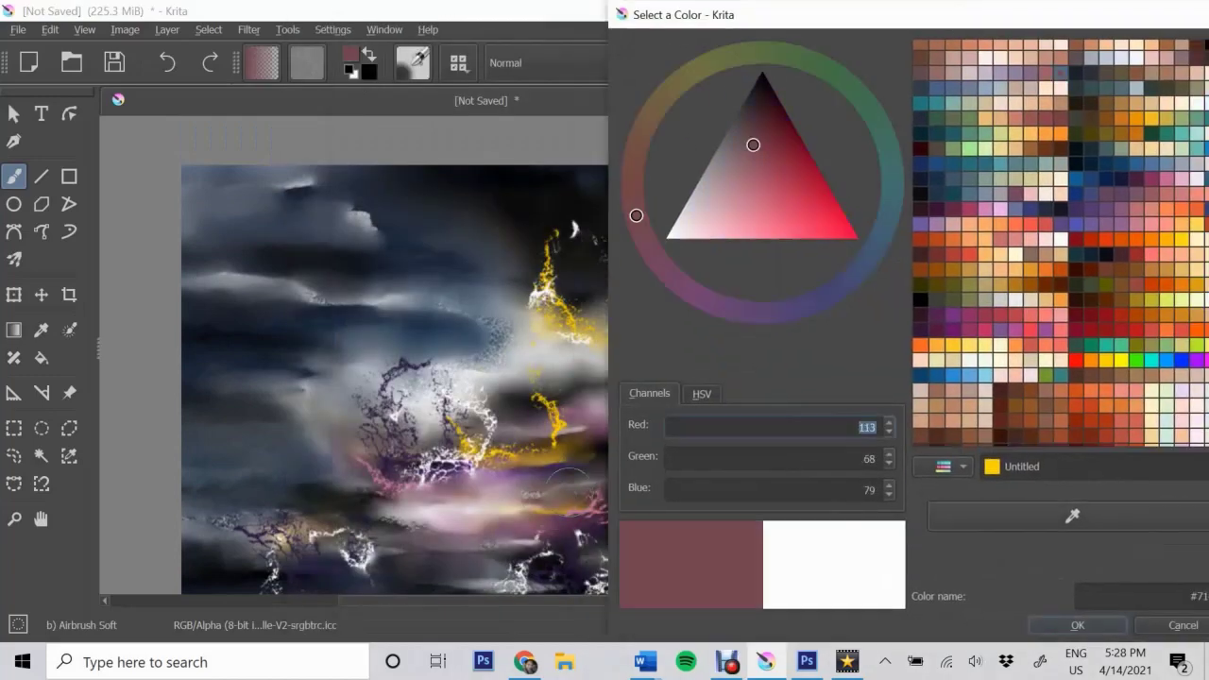
pyautogui.click(764, 627)
pyautogui.press('[')
pyautogui.press('[')
pyautogui.press('[')
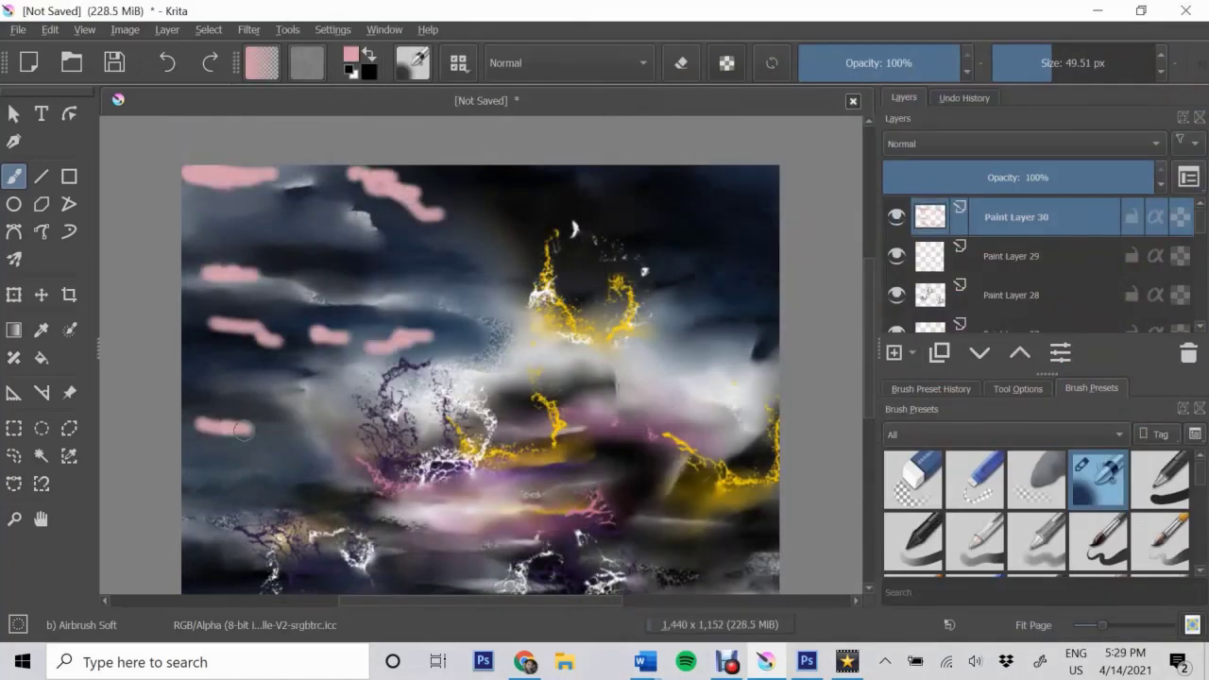
pyautogui.press('/')
pyautogui.moveTo(394, 210); pyautogui.dragTo(194, 201)
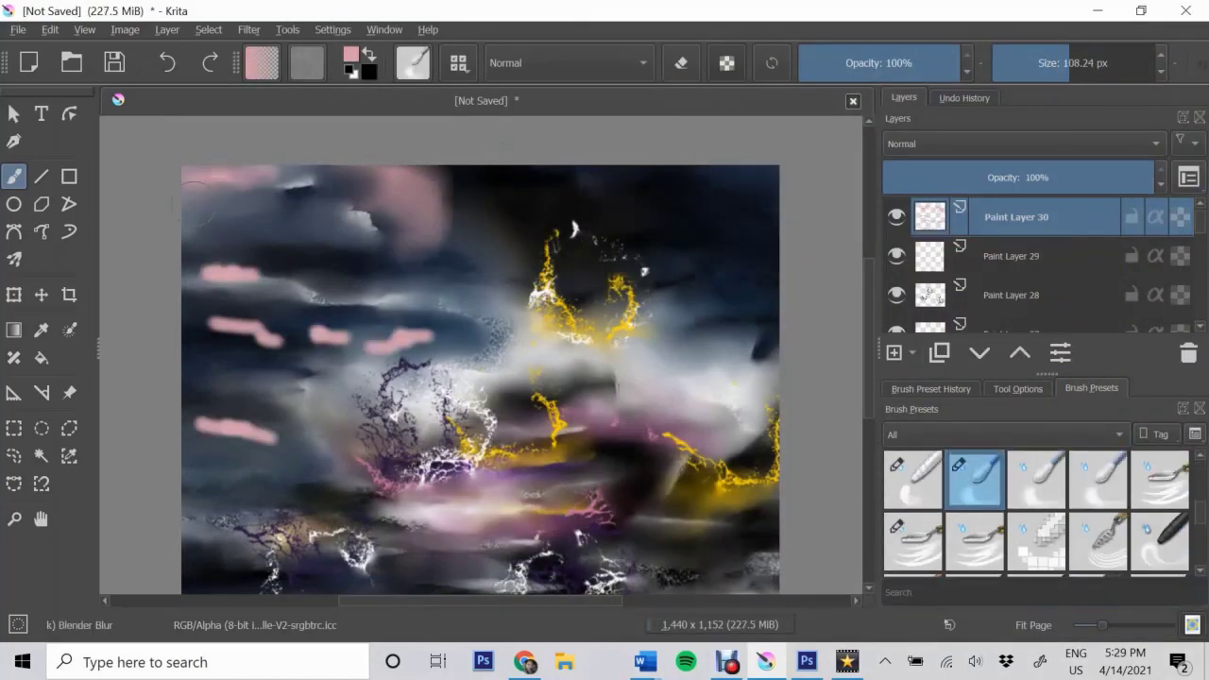
pyautogui.moveTo(416, 193)
pyautogui.mouseDown()
pyautogui.moveTo(418, 243)
pyautogui.moveTo(274, 312)
pyautogui.moveTo(236, 416)
pyautogui.moveTo(227, 189)
pyautogui.mouseUp()
pyautogui.moveTo(336, 217); pyautogui.dragTo(227, 312)
# On Paint Layer 31, paint dark grainy cloud strokes up the left side and blur them
pyautogui.press('Insert')
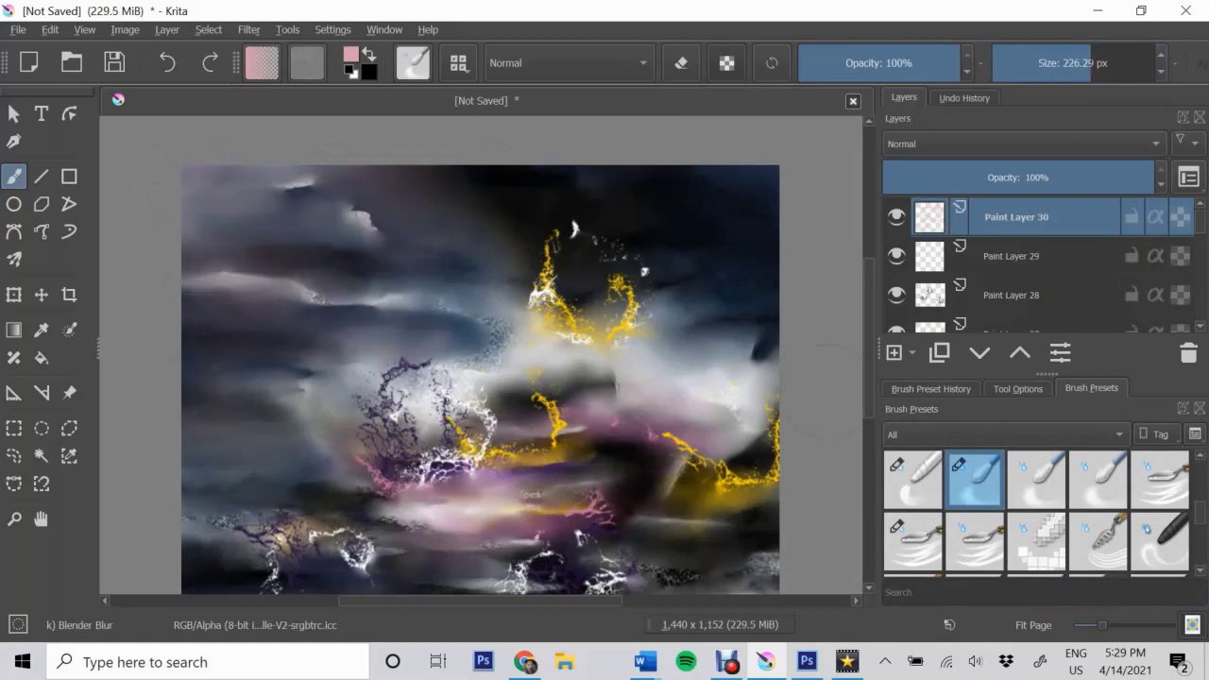
pyautogui.scroll(-1, 473, 359)
pyautogui.press('/')
pyautogui.press('x')
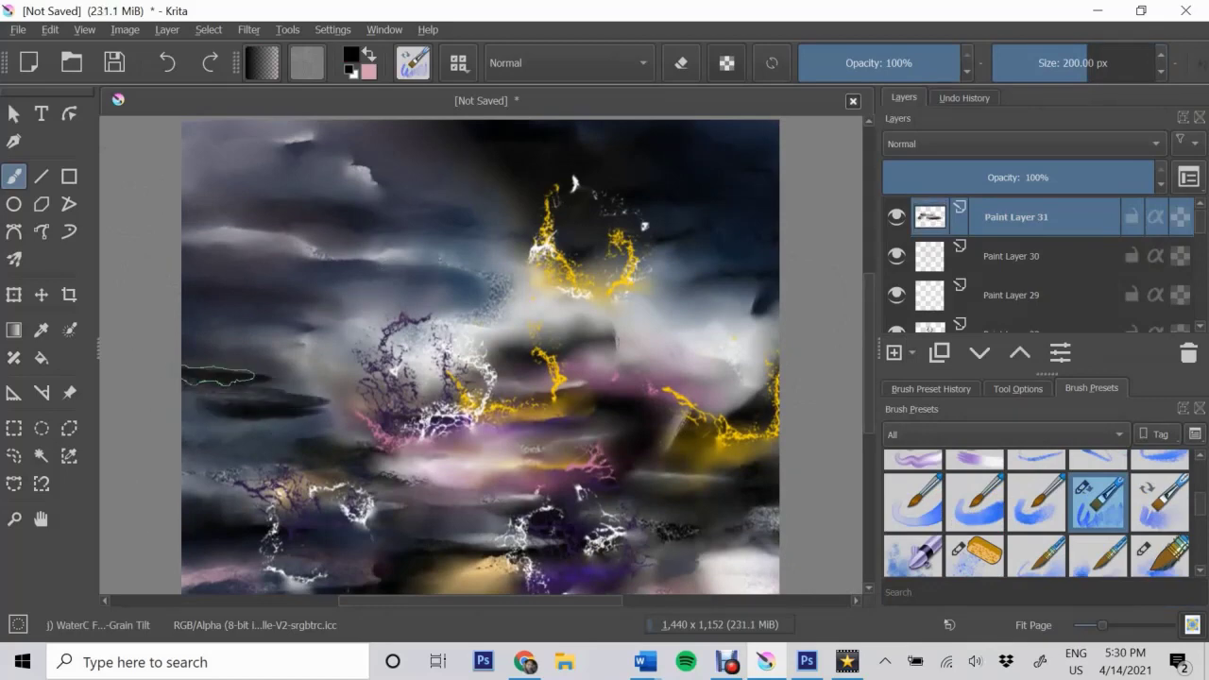
pyautogui.moveTo(218, 378)
pyautogui.mouseDown()
pyautogui.moveTo(283, 293)
pyautogui.moveTo(237, 137)
pyautogui.moveTo(283, 128)
pyautogui.mouseUp()
pyautogui.press('/')
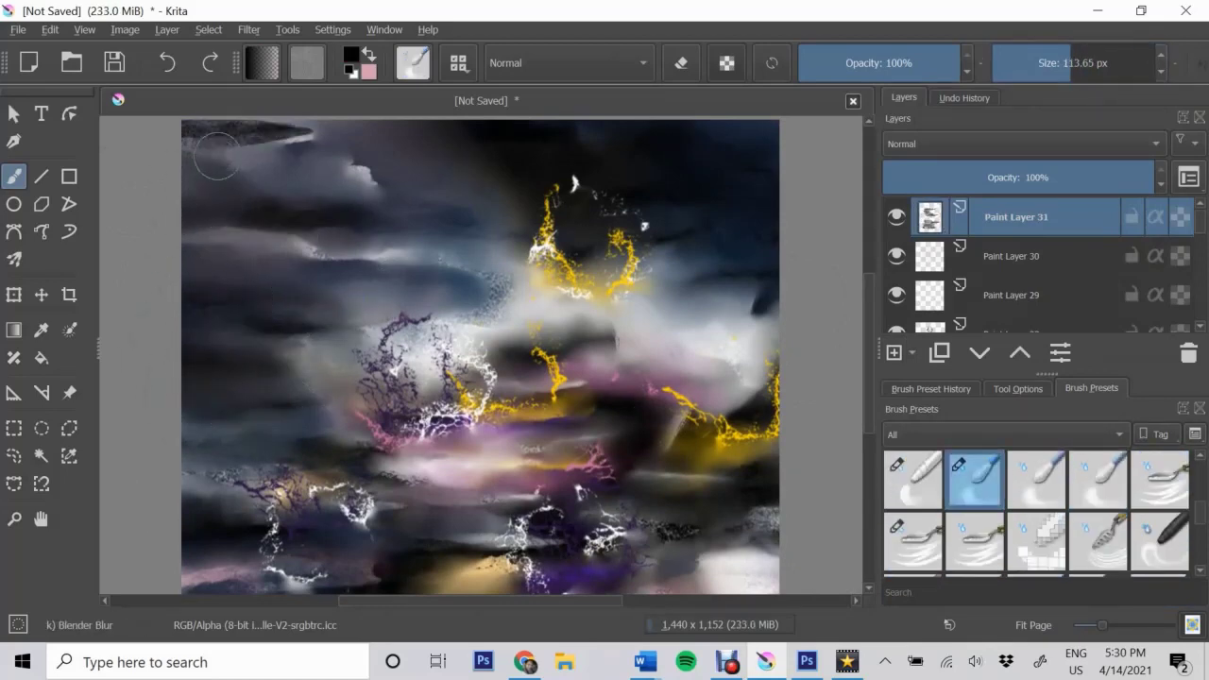
pyautogui.scroll(-1, 467, 257)
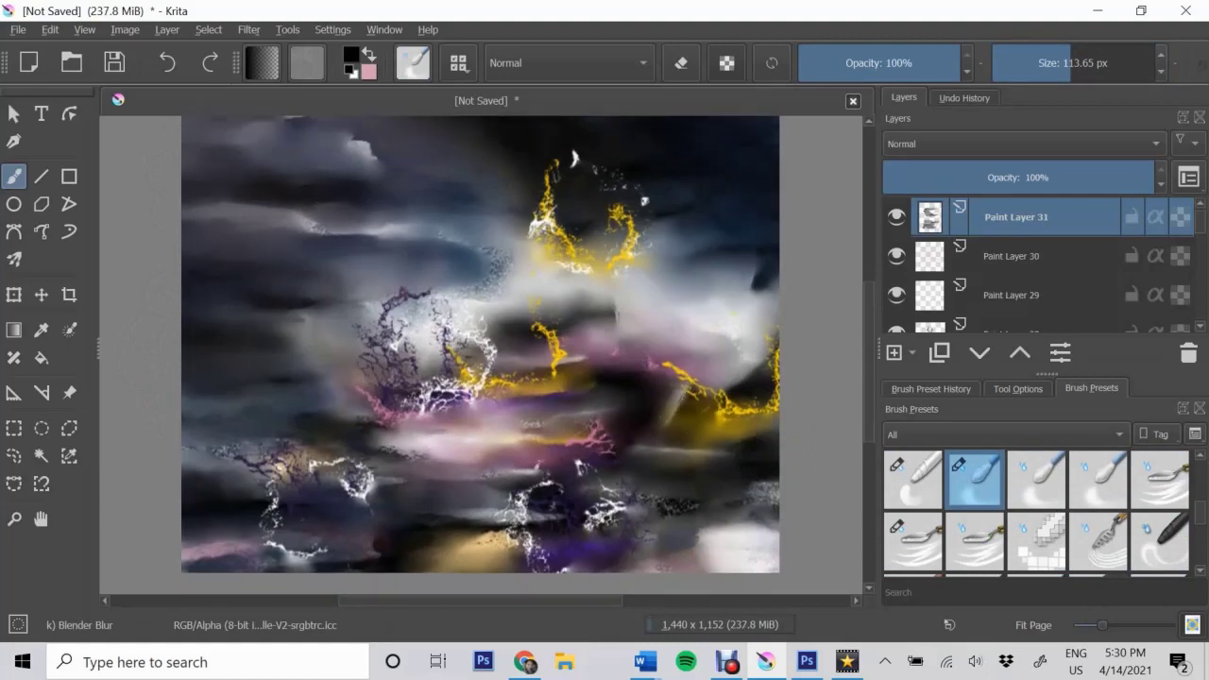
pyautogui.scroll(-10, 1021, 264)
pyautogui.scroll(3, 1020, 264)
pyautogui.scroll(2, 1021, 264)
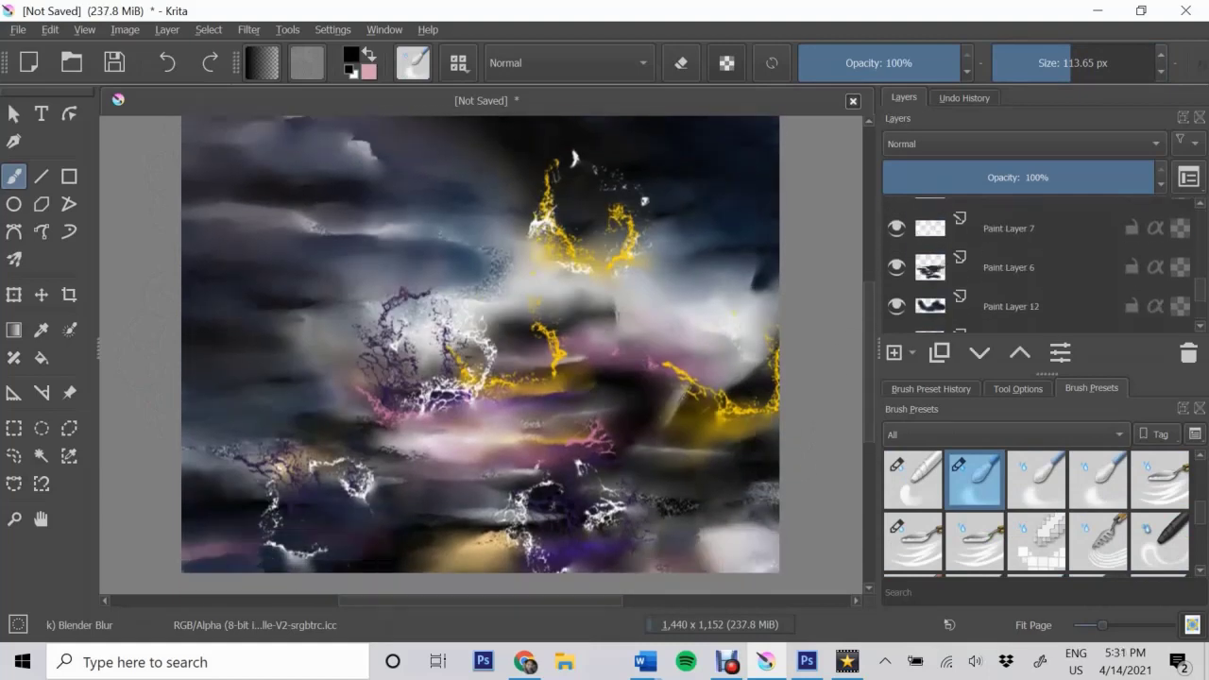
pyautogui.scroll(3, 1020, 265)
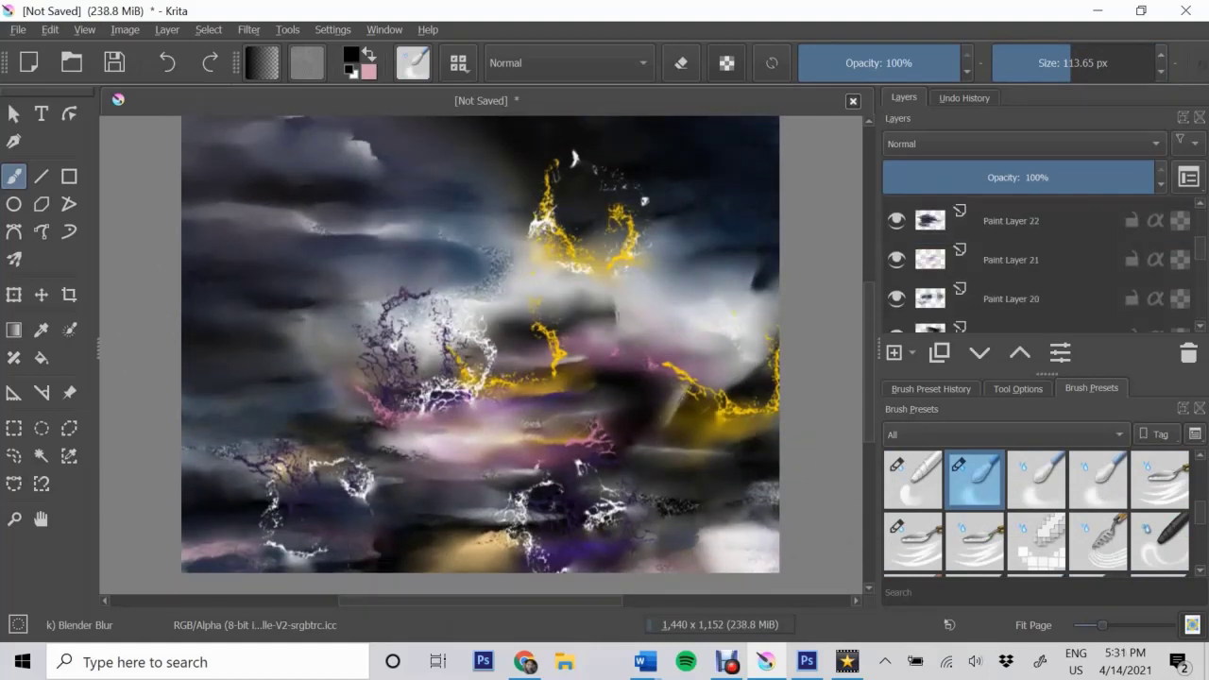
pyautogui.scroll(3, 1021, 264)
pyautogui.scroll(-1, 480, 345)
# Add Paint Layer 32 with a large watercolour brush for the white lower-right surf
pyautogui.press('Insert')
pyautogui.scroll(-3, 1037, 510)
pyautogui.click(1098, 501)
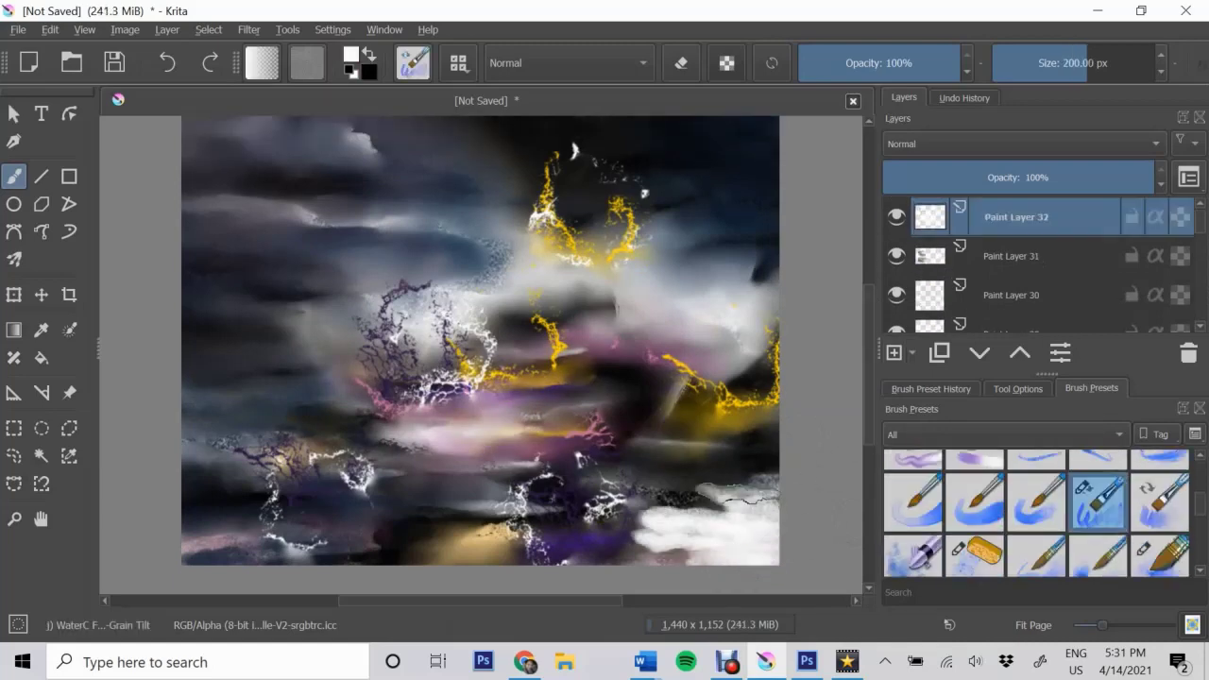
# Pick the 1 px Sketching Leaky Copy pen and write a dark signature at lower left
pyautogui.scroll(-3, 1036, 510)
pyautogui.click(974, 545)
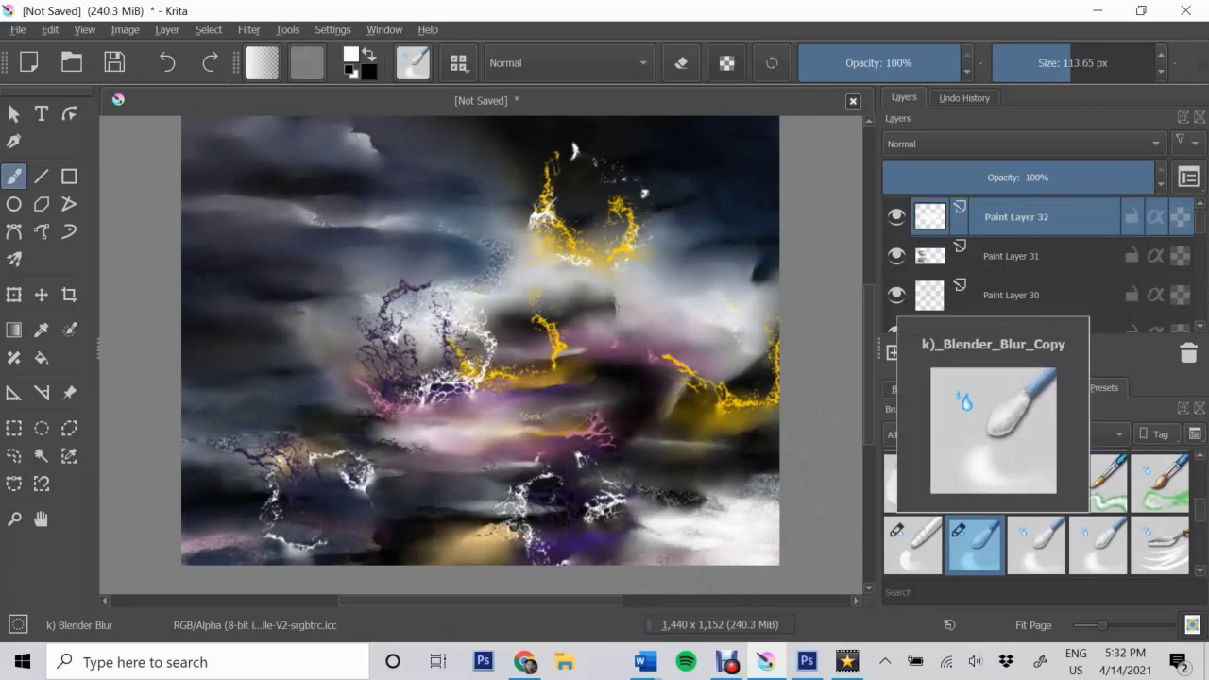
pyautogui.scroll(-3, 1036, 511)
pyautogui.click(1098, 545)
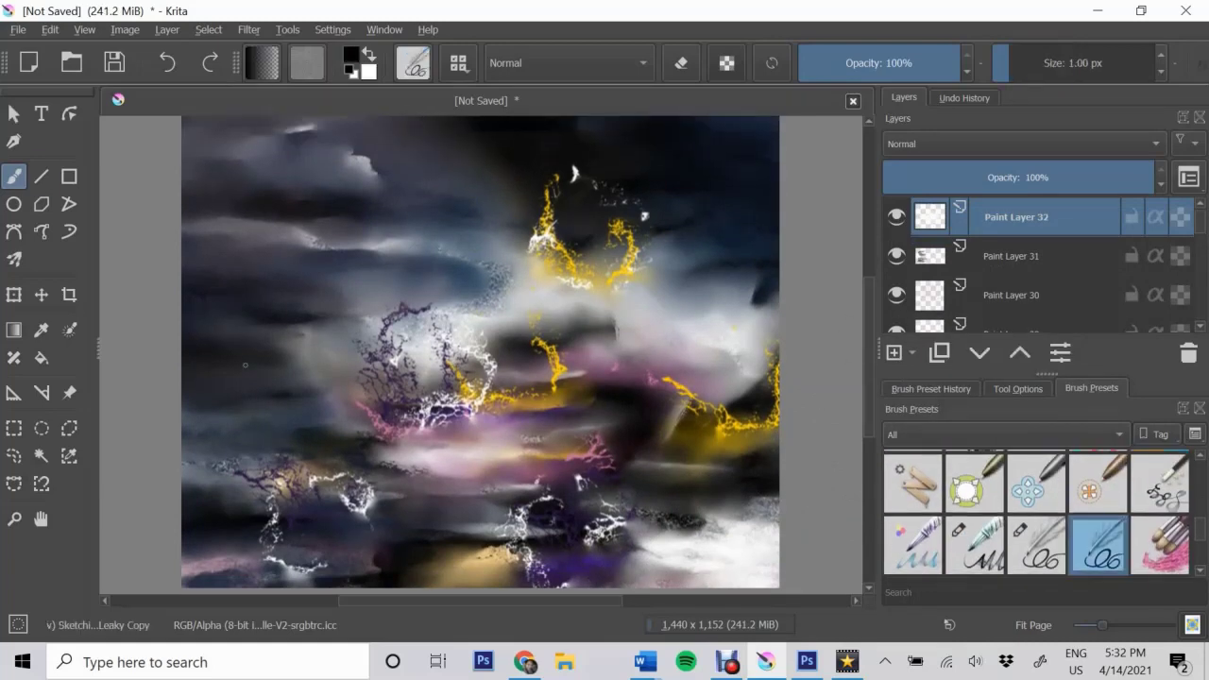
pyautogui.press('t')
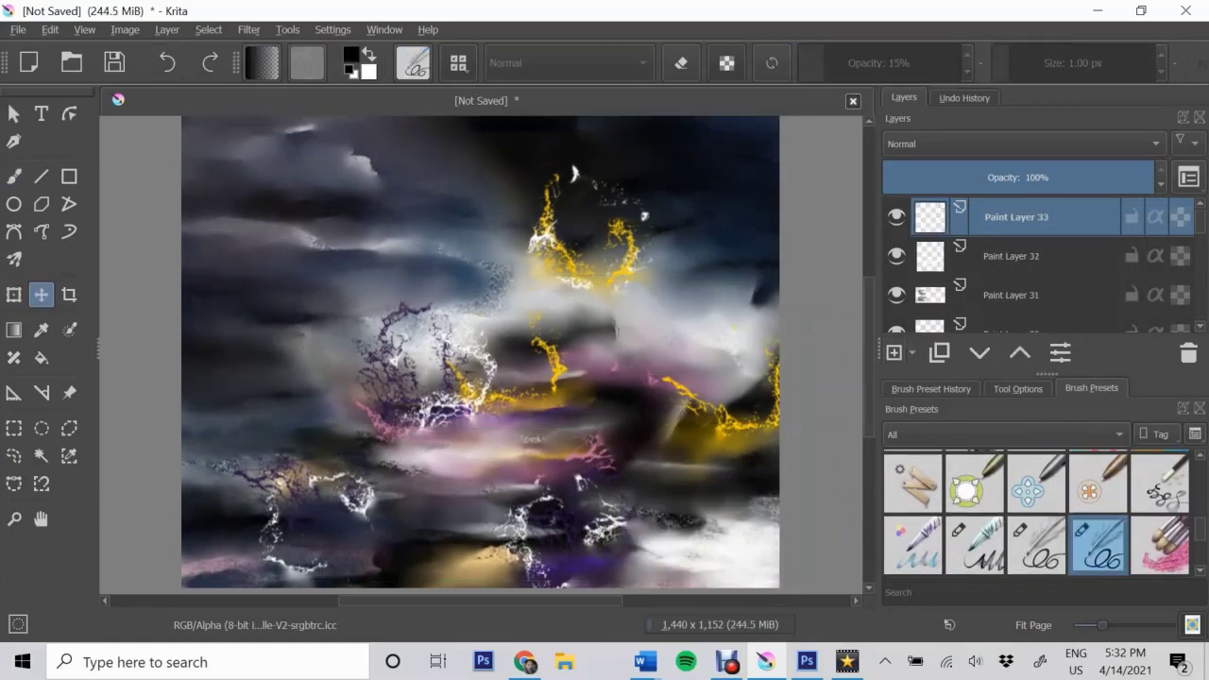
pyautogui.press('b')
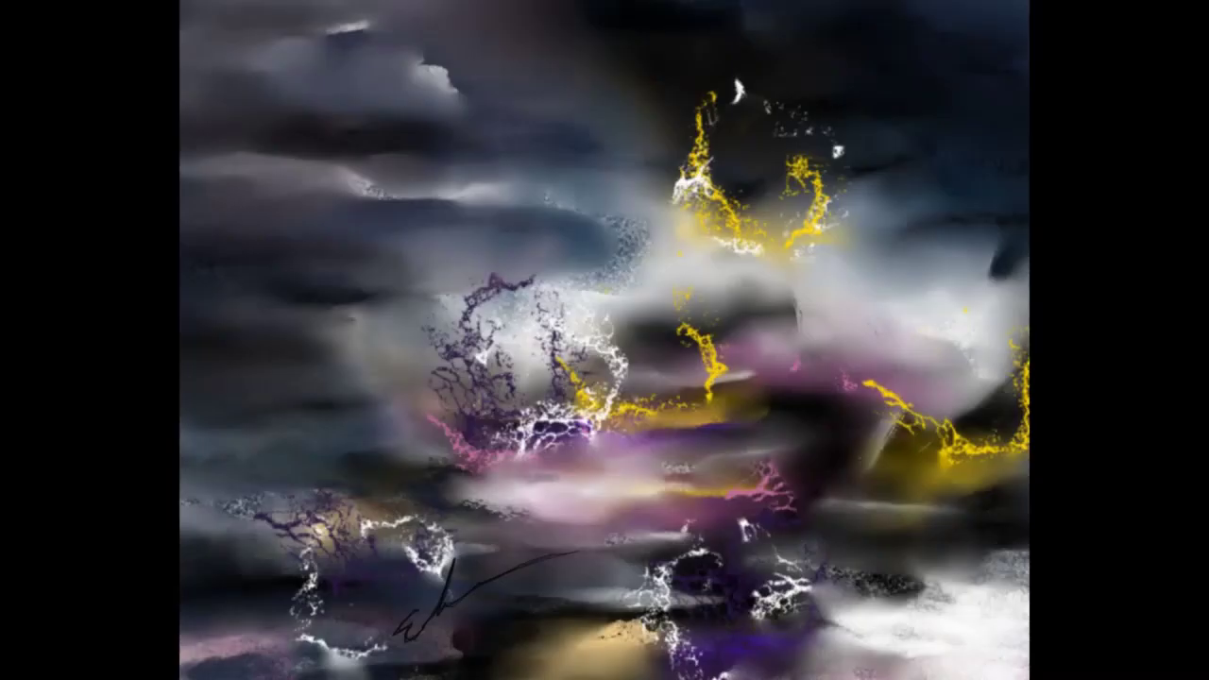